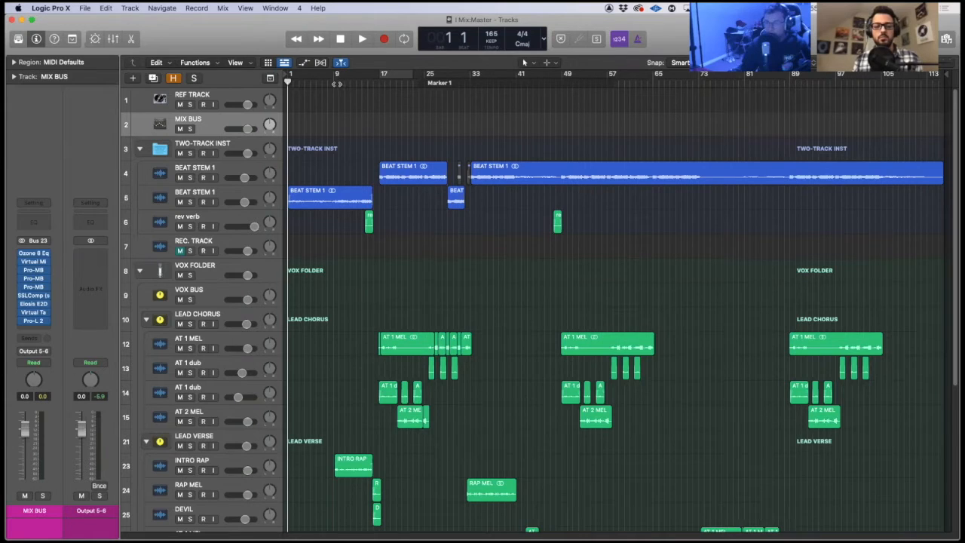
Play the song from bar 9 and unmute the HARMS track stack.
{"action": "left_click", "coordinate": [334, 81]}
{"action": "key", "text": "space"}
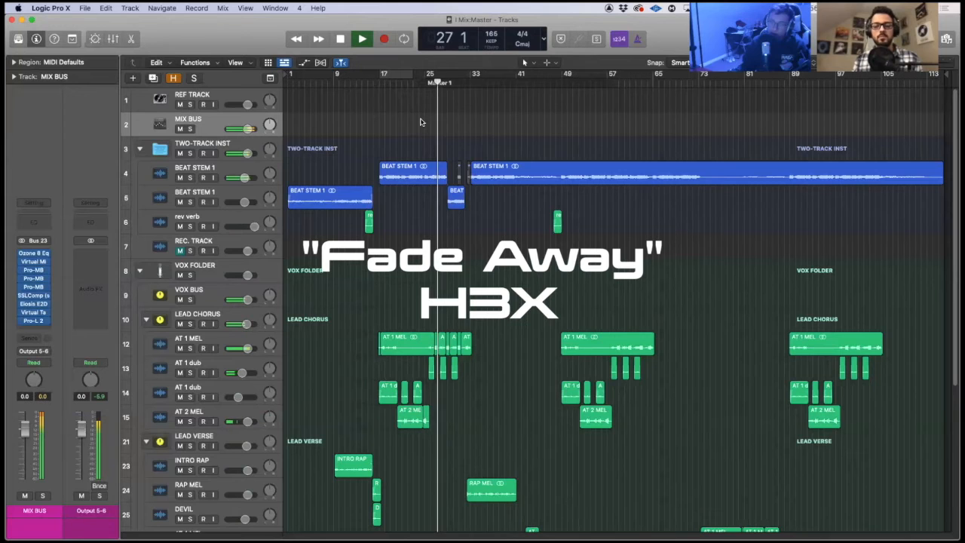
{"action": "scroll", "coordinate": [486, 366], "scroll_direction": "down", "scroll_amount": 8}
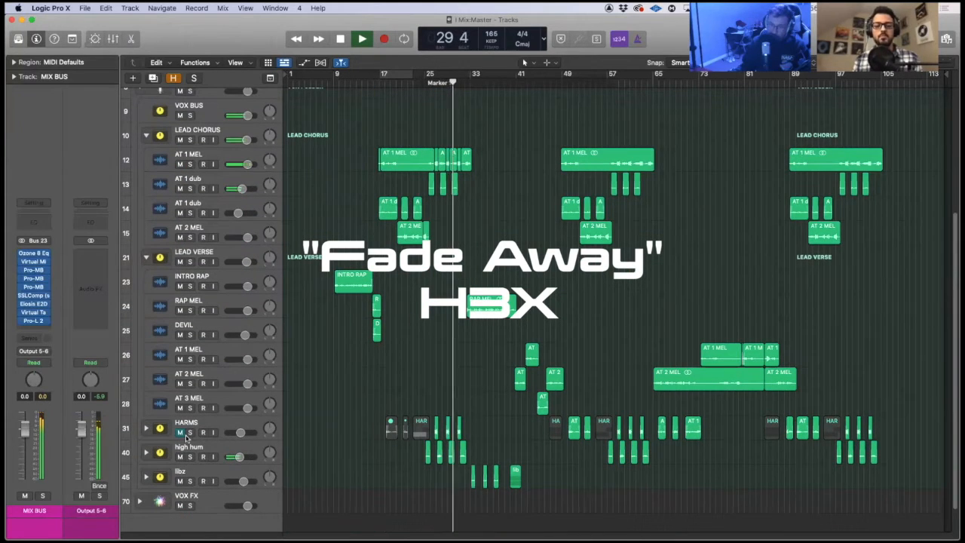
{"action": "scroll", "coordinate": [398, 375], "scroll_direction": "up", "scroll_amount": 2}
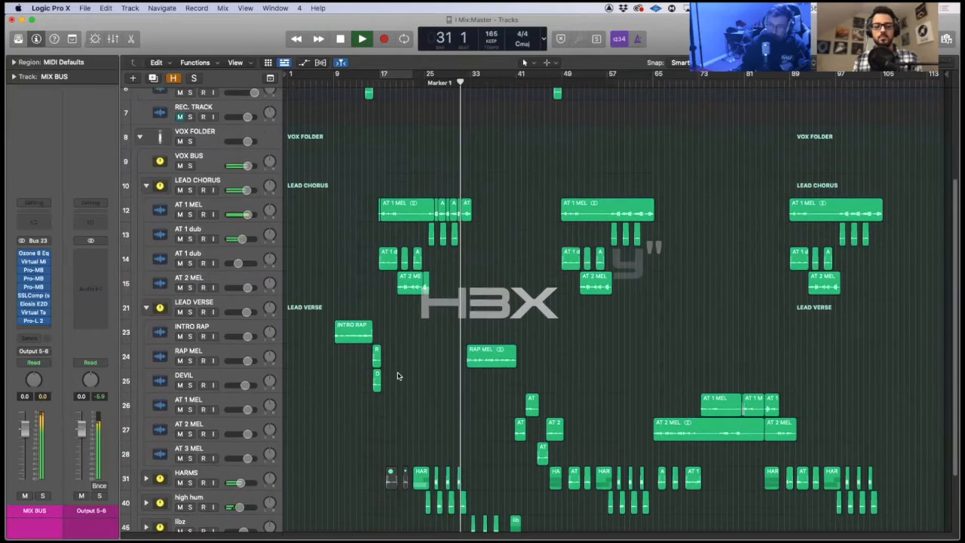
Shrink the track heights until the whole track list fits, stop playback and save the project.
{"action": "scroll", "coordinate": [398, 376], "scroll_direction": "up", "scroll_amount": 1}
{"action": "key", "text": "super+Up"}
{"action": "key", "text": "super+Up"}
{"action": "key", "text": "super+Up"}
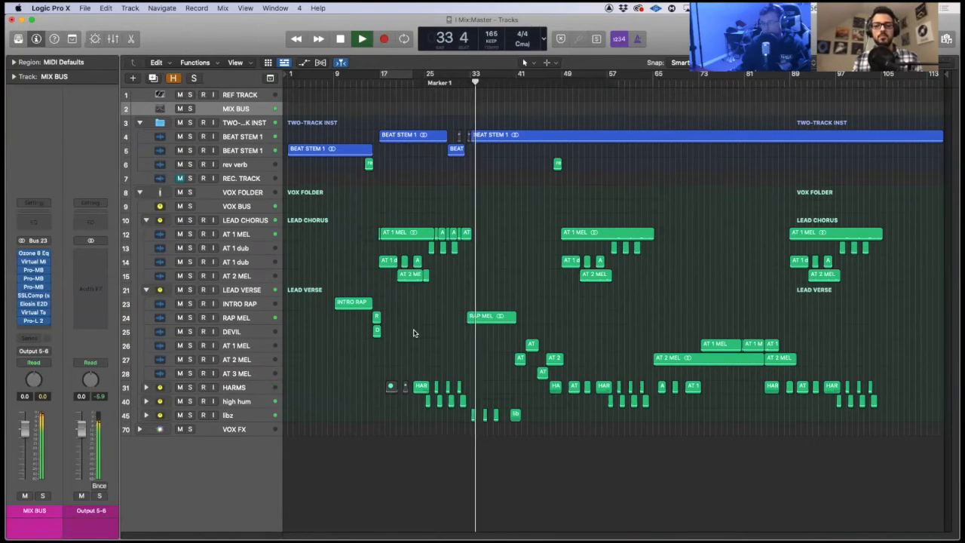
{"action": "key", "text": "space"}
{"action": "key", "text": "super+s"}
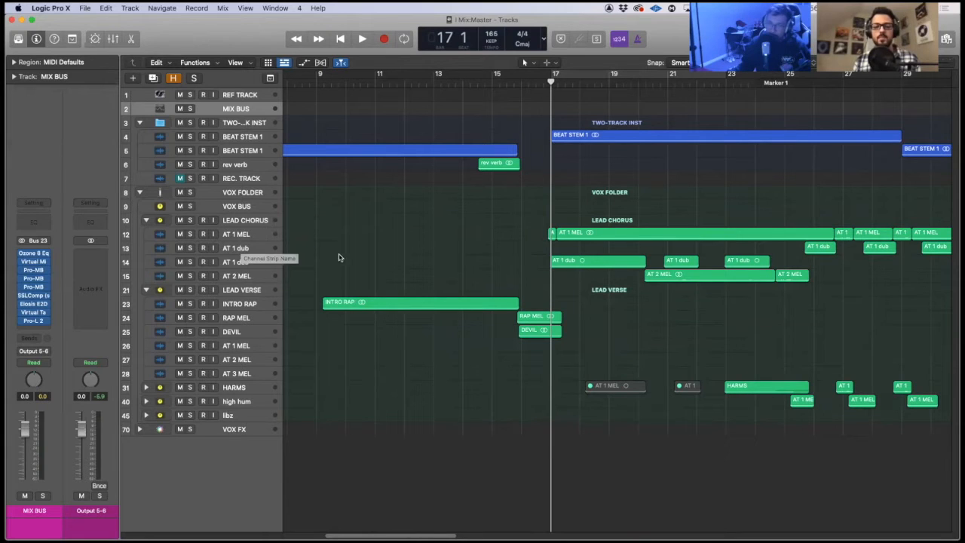
Select the LEAD CHORUS stack and set a cycle range from bar 17 to bar 23.
{"action": "left_click", "coordinate": [265, 236]}
{"action": "left_click", "coordinate": [251, 221]}
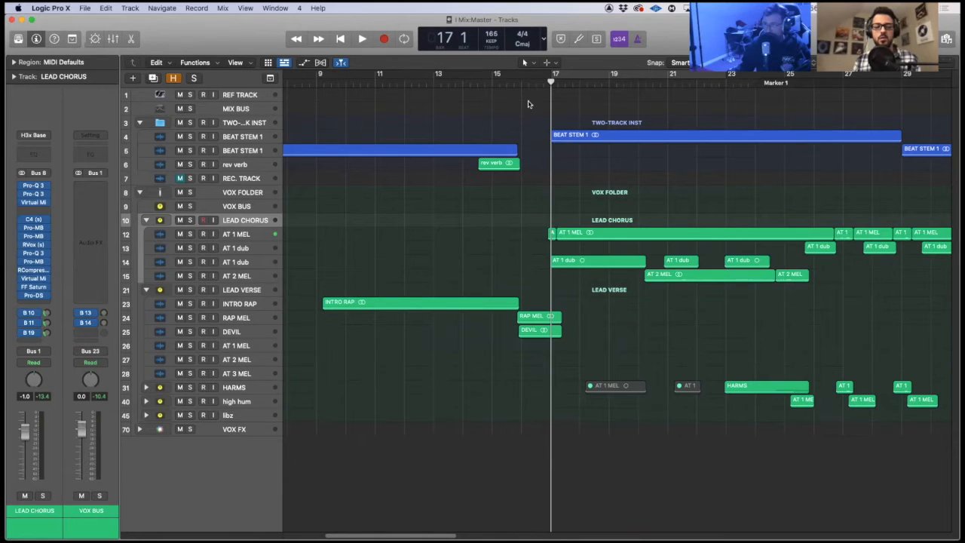
{"action": "left_click_drag", "start_coordinate": [559, 73], "coordinate": [729, 73]}
{"action": "scroll", "coordinate": [467, 234], "scroll_direction": "right", "scroll_amount": 5}
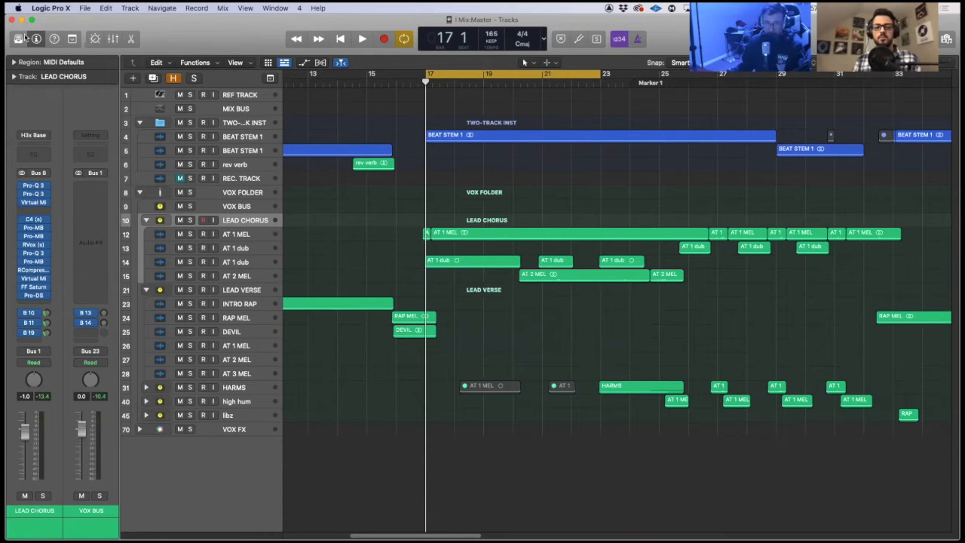
Look over the LEAD CHORUS channel's plug-in chain and sends in the mixer, and close the mixer.
{"action": "left_click", "coordinate": [113, 39]}
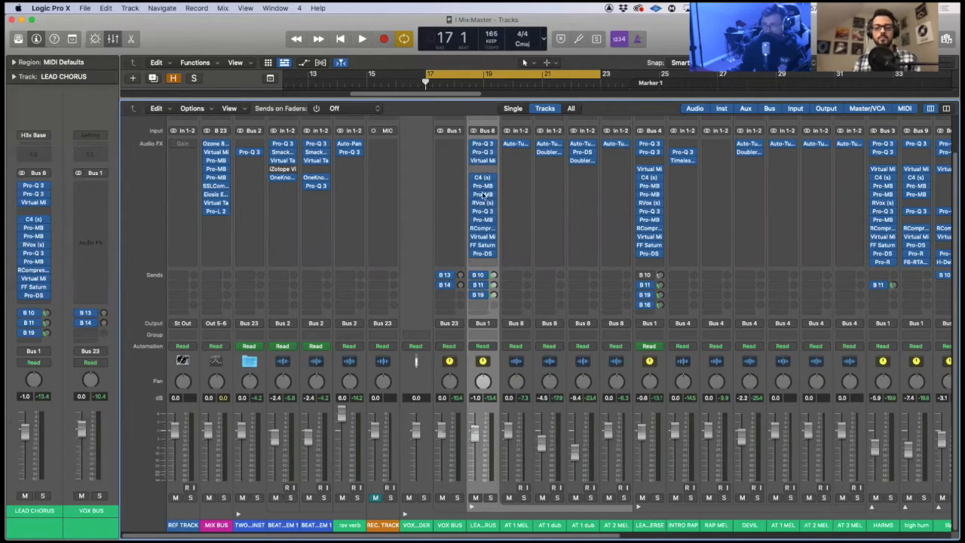
{"action": "left_click", "coordinate": [113, 42]}
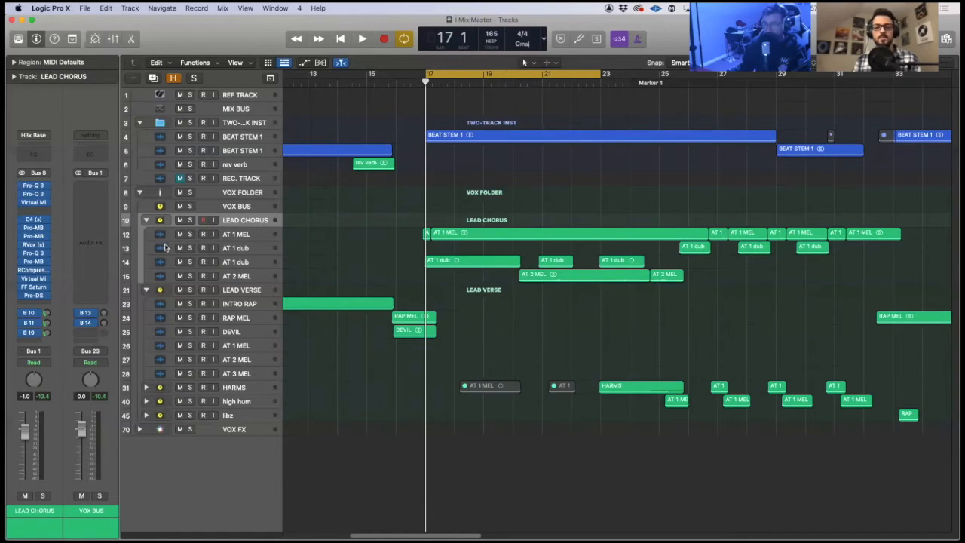
Audition the cycled chorus with the LEAD CHORUS stack soloed, and again unsoloed with the full mix.
{"action": "left_click", "coordinate": [193, 222]}
{"action": "key", "text": "space"}
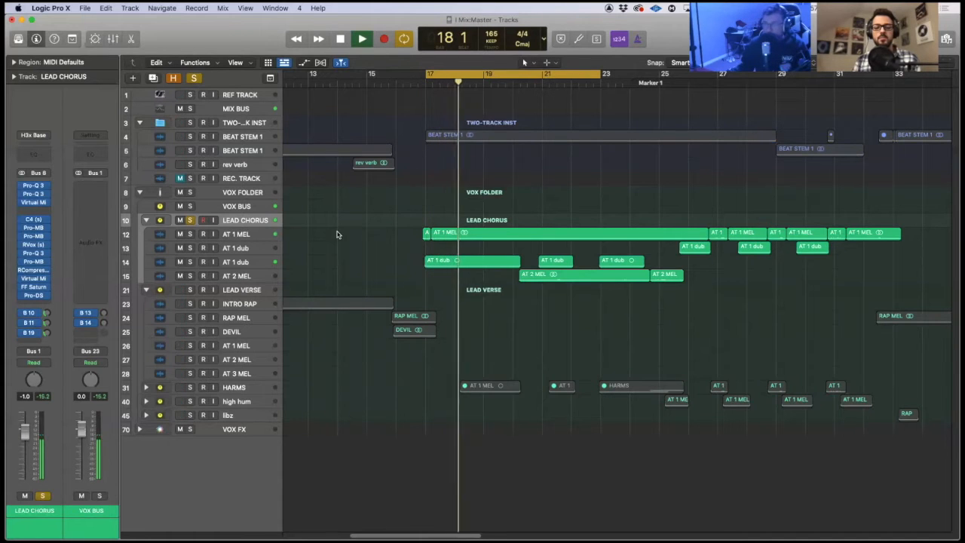
{"action": "left_click", "coordinate": [191, 222]}
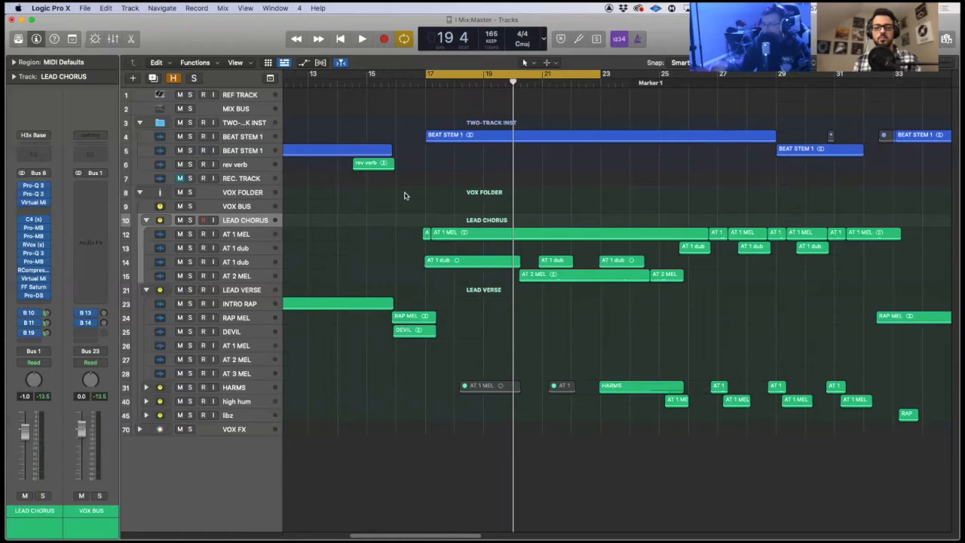
{"action": "key", "text": "space"}
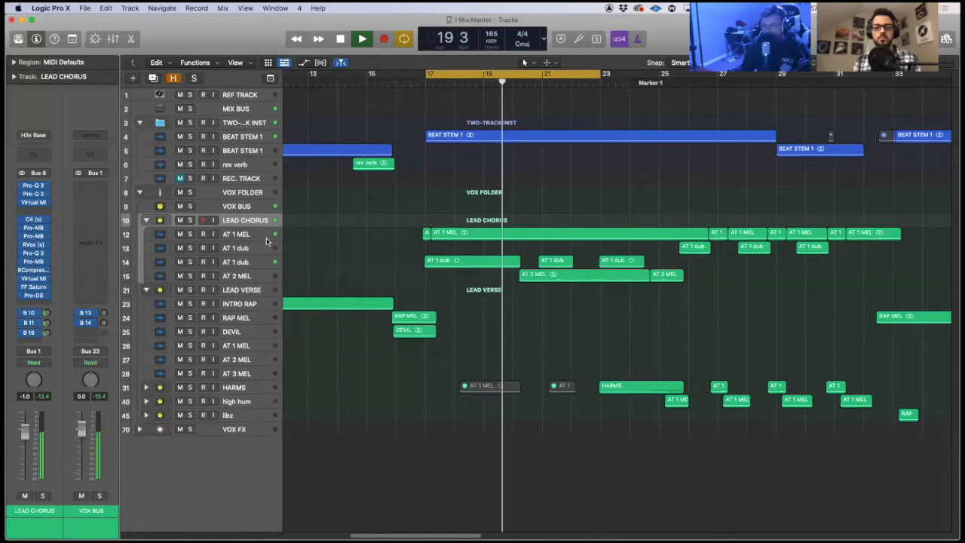
{"action": "key", "text": "space"}
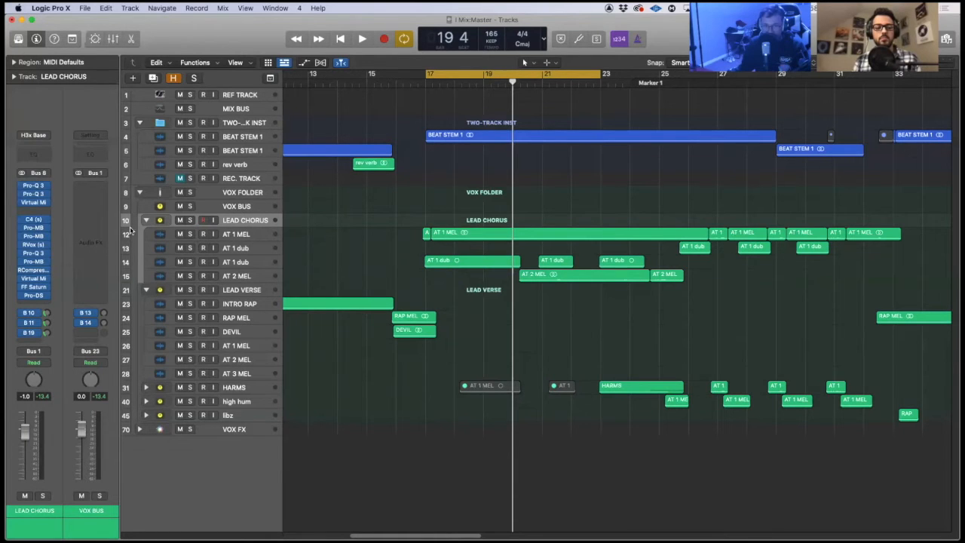
Audition the AT 1 MEL track of the lead chorus in solo, stop playback and clear its solo.
{"action": "left_click", "coordinate": [242, 235]}
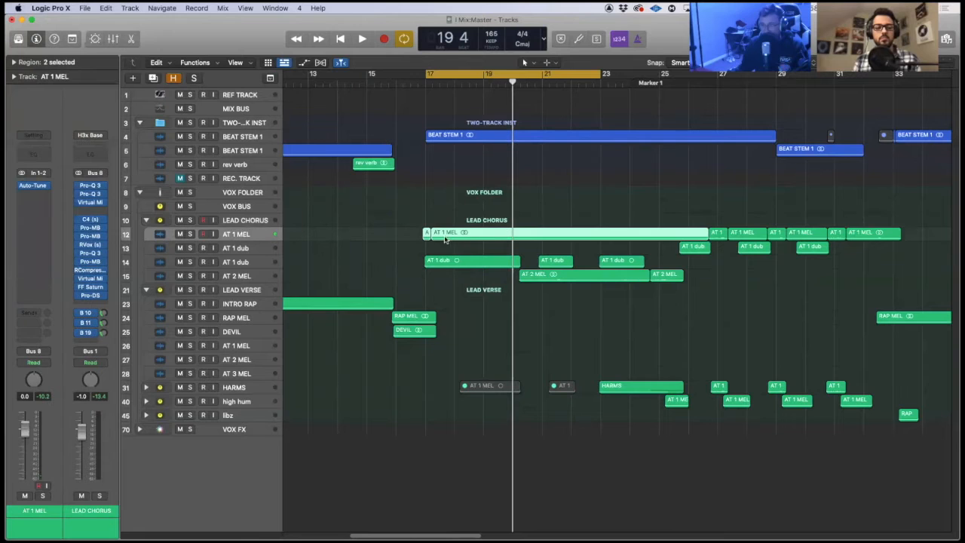
{"action": "left_click", "coordinate": [189, 234]}
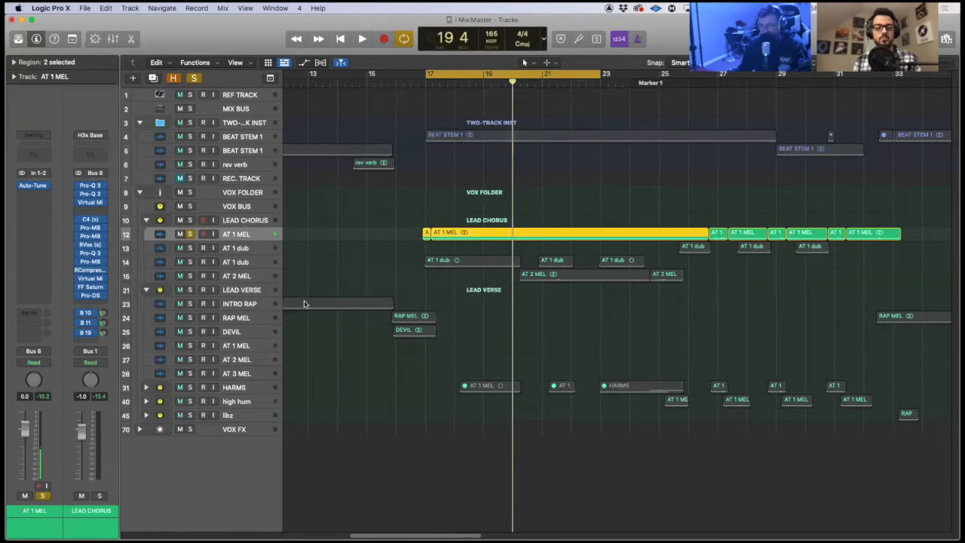
{"action": "key", "text": "space"}
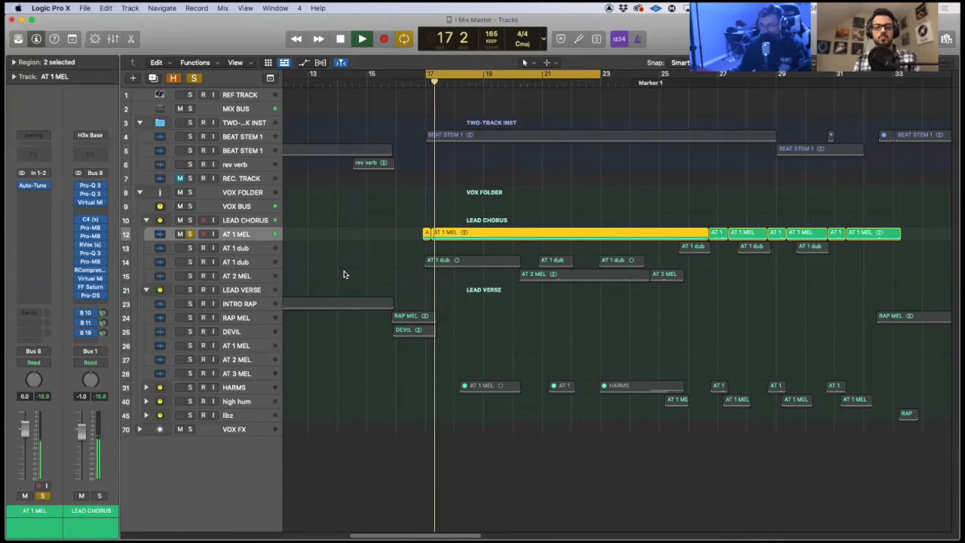
{"action": "key", "text": "space"}
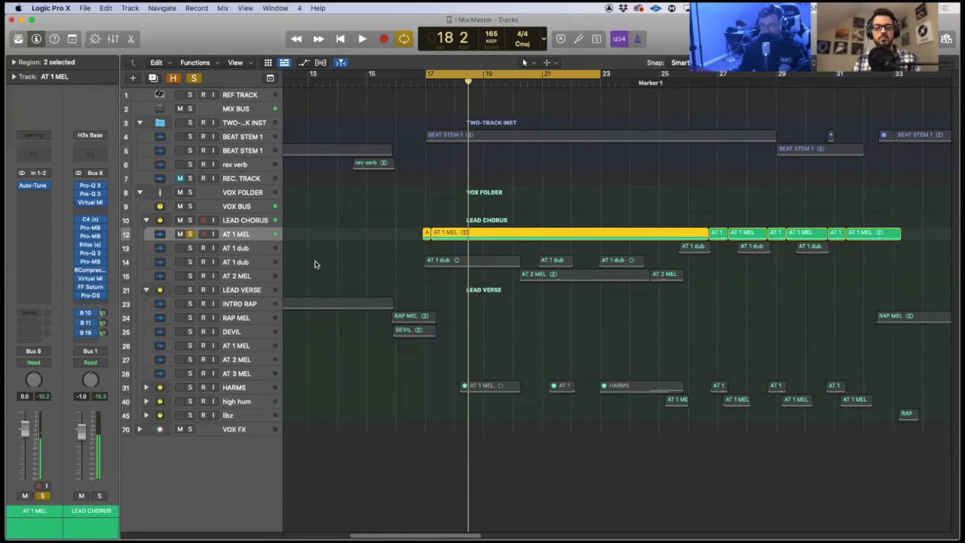
{"action": "left_click", "coordinate": [189, 235]}
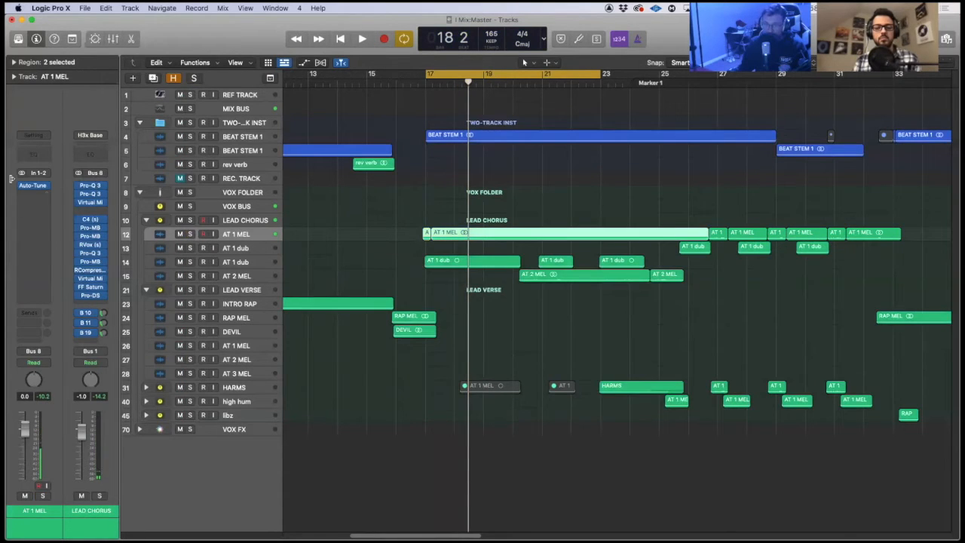
Bypass all plug-ins and sends on LEAD CHORUS and audition the AT 1 MEL chorus track in solo.
{"action": "left_click", "coordinate": [227, 220]}
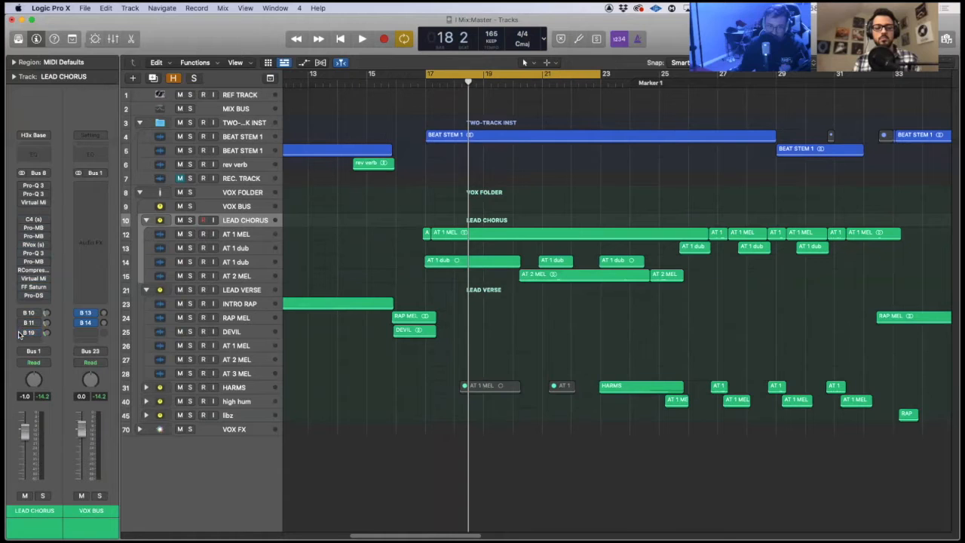
{"action": "left_click", "coordinate": [190, 235]}
{"action": "key", "text": "space"}
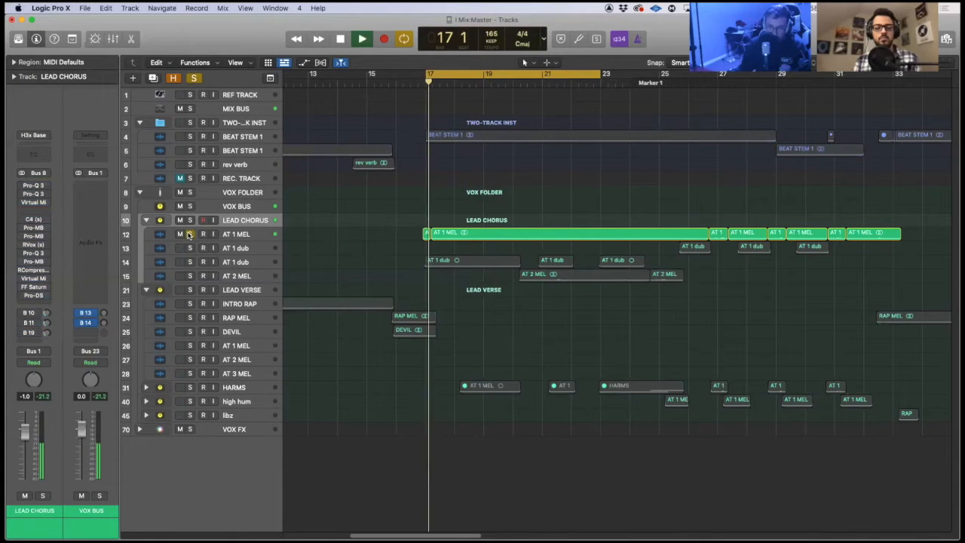
{"action": "left_click", "coordinate": [235, 235]}
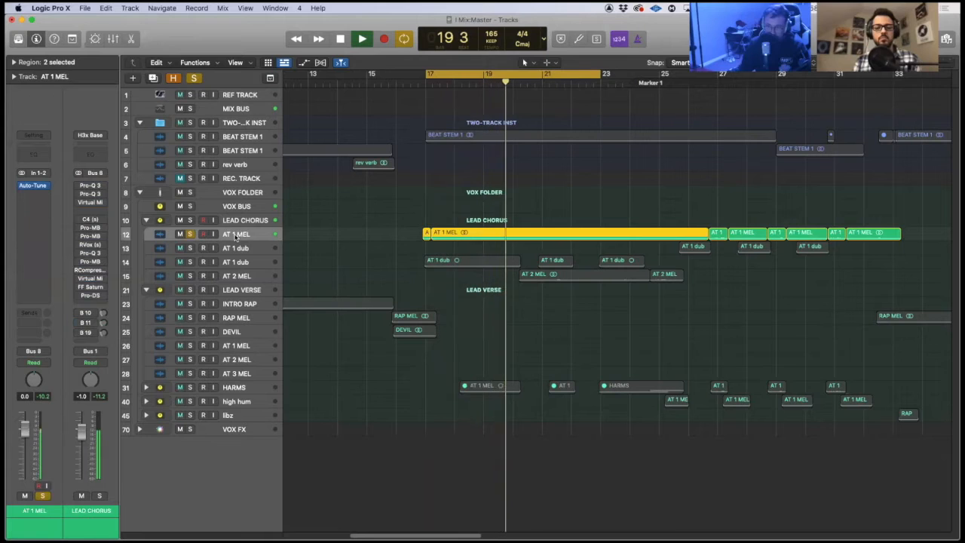
{"action": "key", "text": "space"}
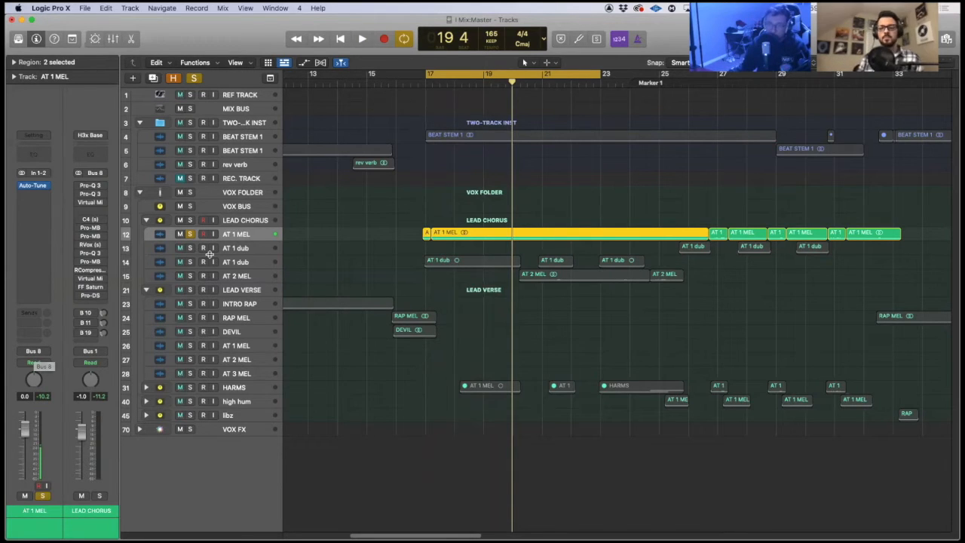
Re-enable the LEAD CHORUS plug-ins and sends, and clear the solo on AT 1 MEL.
{"action": "left_click", "coordinate": [234, 222]}
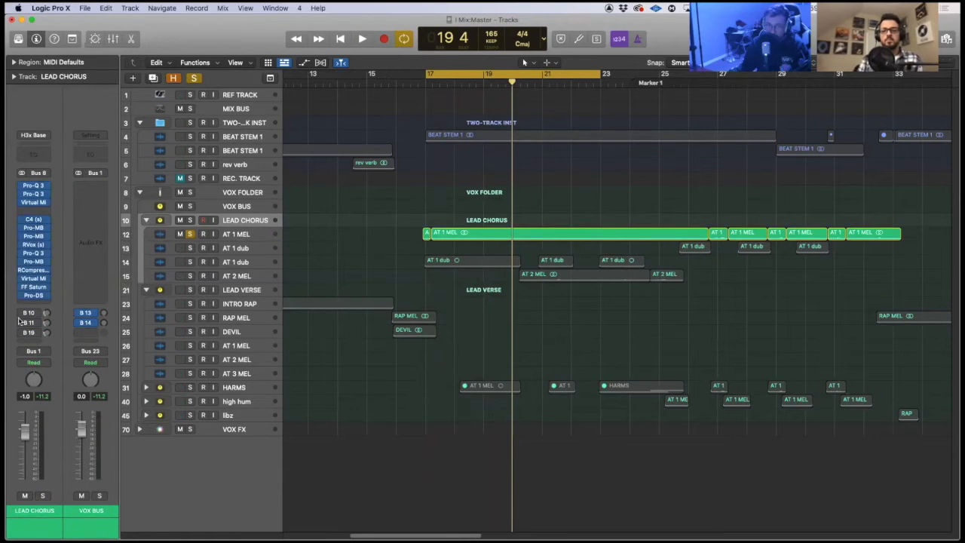
{"action": "left_click", "coordinate": [189, 235]}
Compare the insert plug-ins on the AT 1 MEL and second AT 1 dub channel strips in the lead chorus.
{"action": "left_click", "coordinate": [263, 238]}
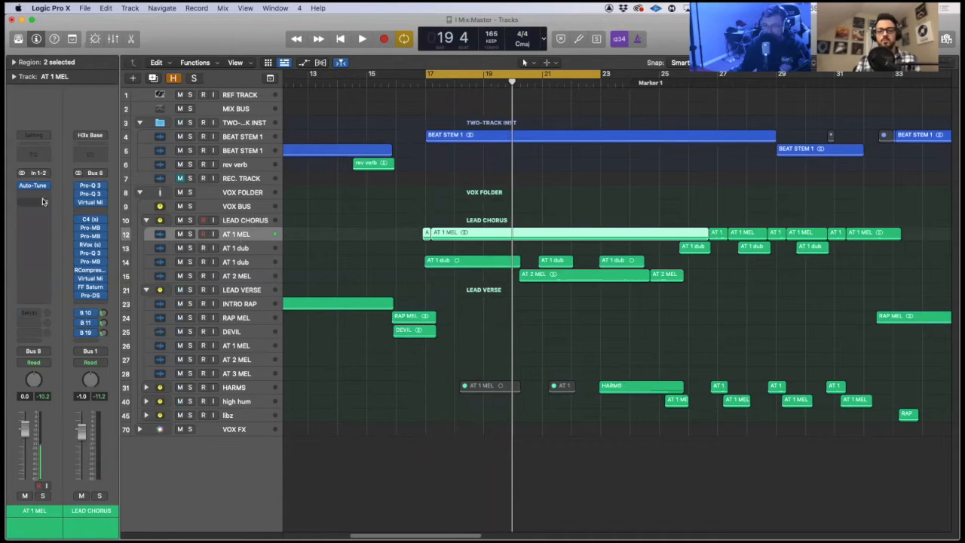
{"action": "left_click", "coordinate": [247, 261]}
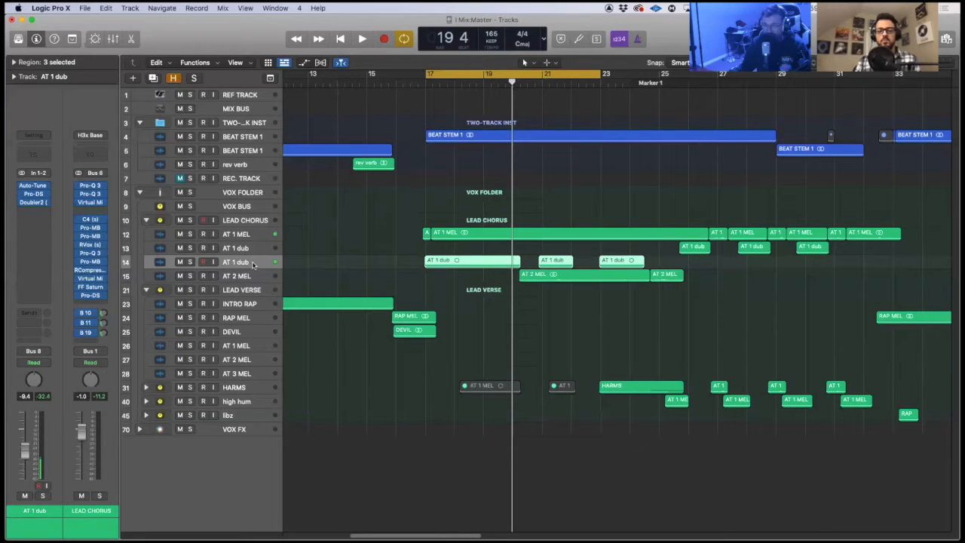
{"action": "left_click", "coordinate": [246, 236]}
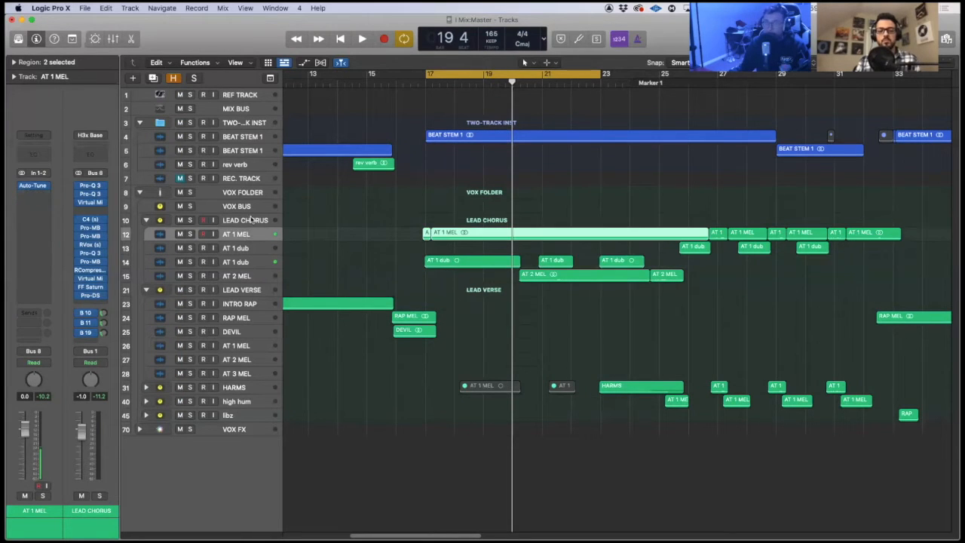
Bypass the B 10, B 11 and B 19 sends on LEAD CHORUS and solo the stack.
{"action": "left_click", "coordinate": [215, 220]}
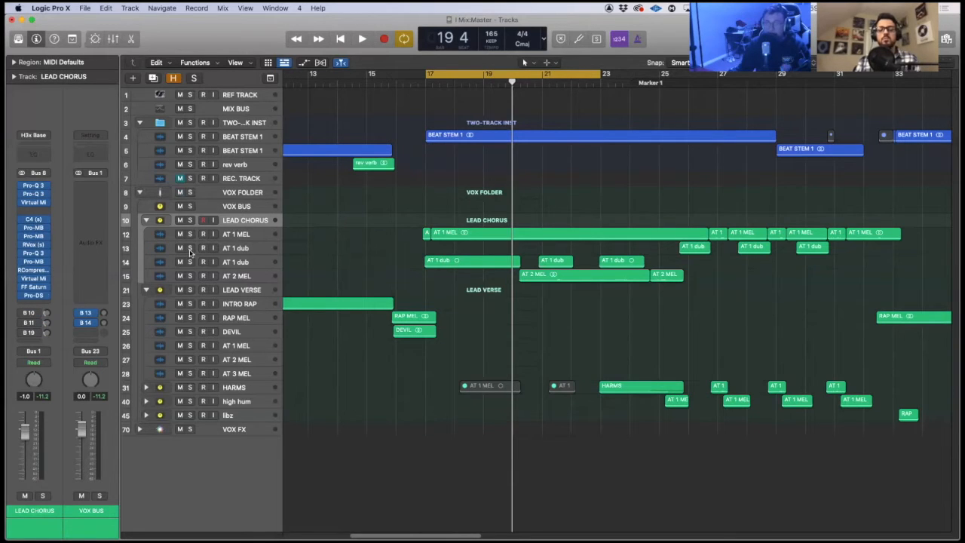
{"action": "left_click", "coordinate": [190, 221]}
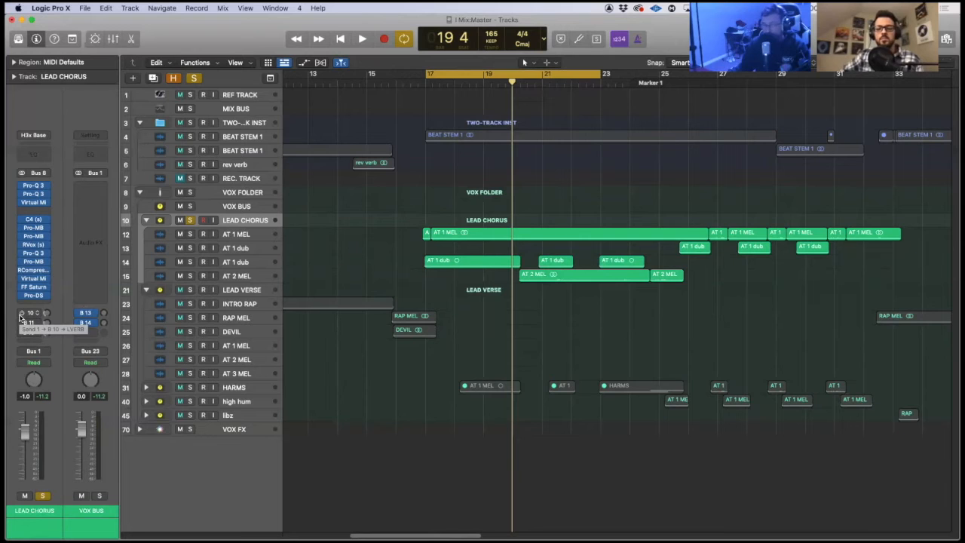
Examine how AT 1 MEL routes into LEAD CHORUS by comparing both channel strips' inserts, sends and outputs.
{"action": "left_click", "coordinate": [240, 235]}
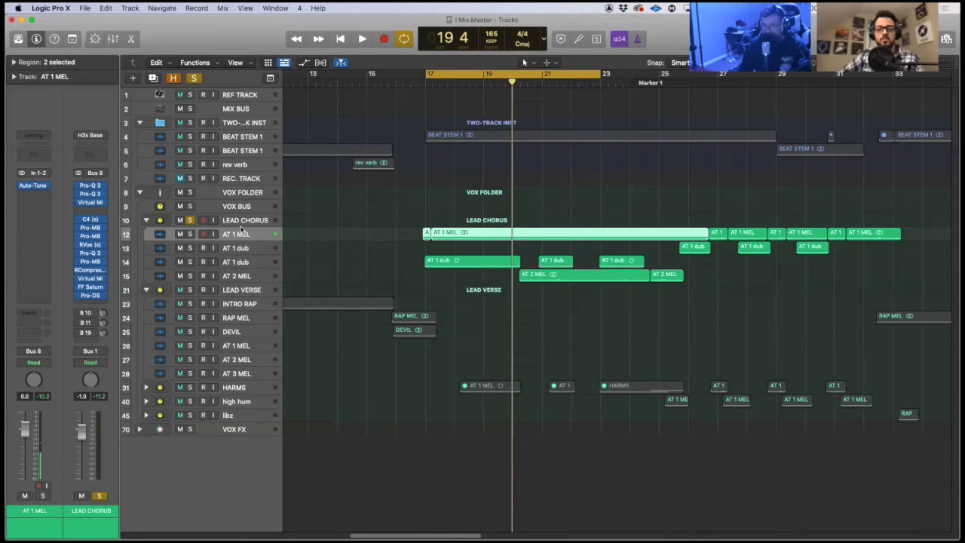
{"action": "left_click", "coordinate": [246, 221]}
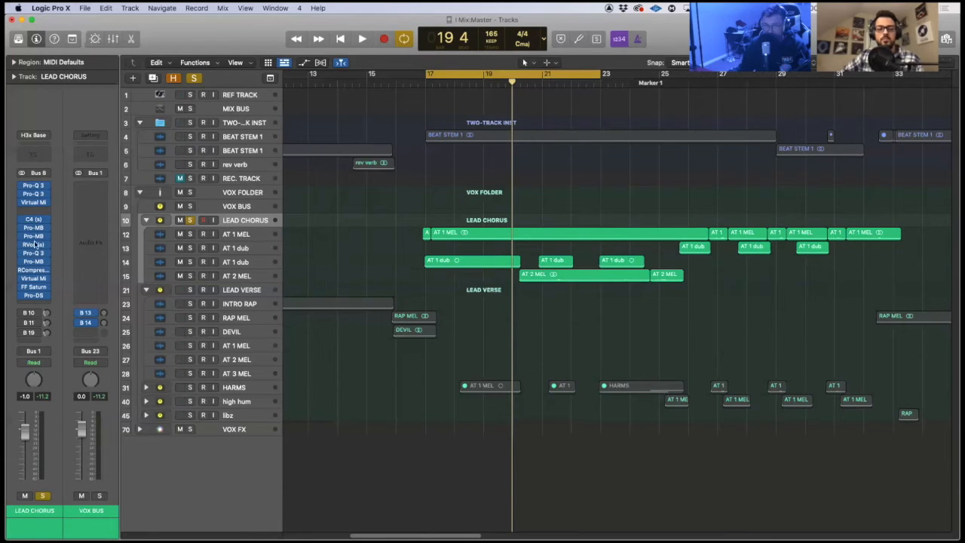
{"action": "left_click", "coordinate": [226, 237]}
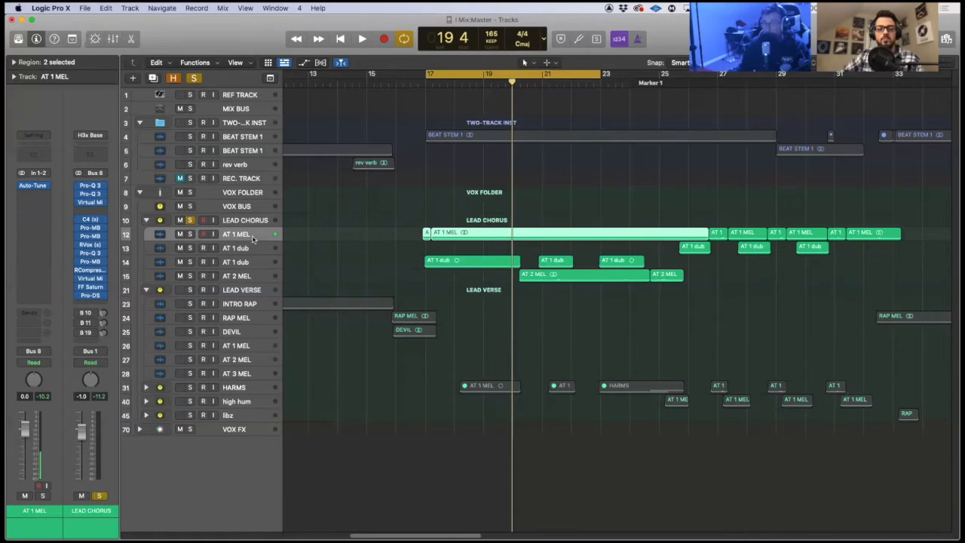
{"action": "left_click", "coordinate": [255, 222]}
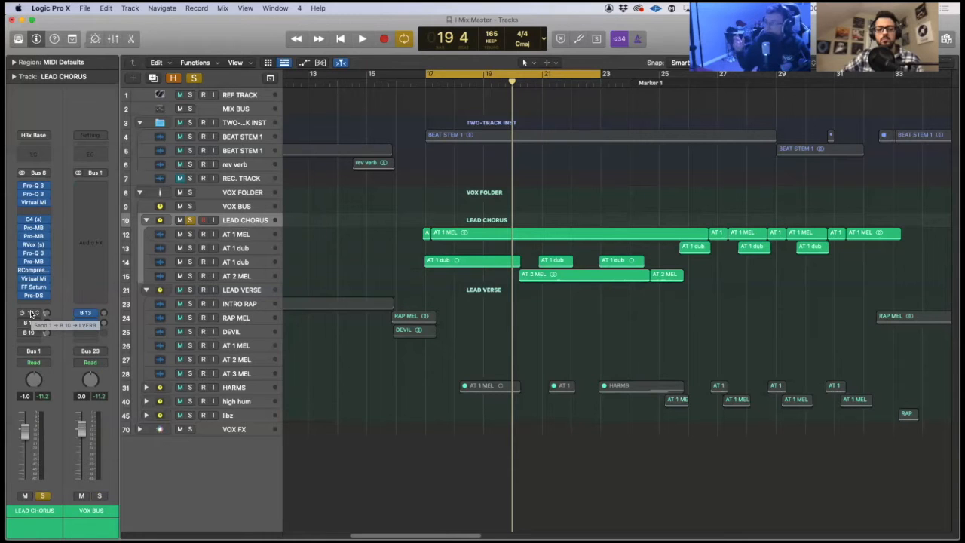
{"action": "mouse_move", "coordinate": [475, 238]}
{"action": "left_mouse_down"}
{"action": "mouse_move", "coordinate": [476, 222]}
{"action": "mouse_move", "coordinate": [475, 235]}
{"action": "left_mouse_up"}
{"action": "left_click", "coordinate": [457, 202]}
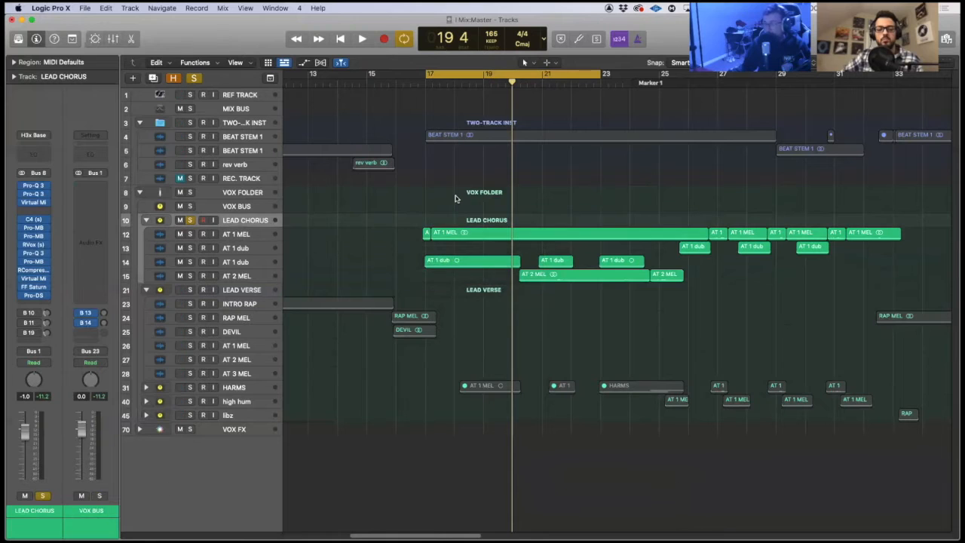
{"action": "left_click", "coordinate": [263, 235]}
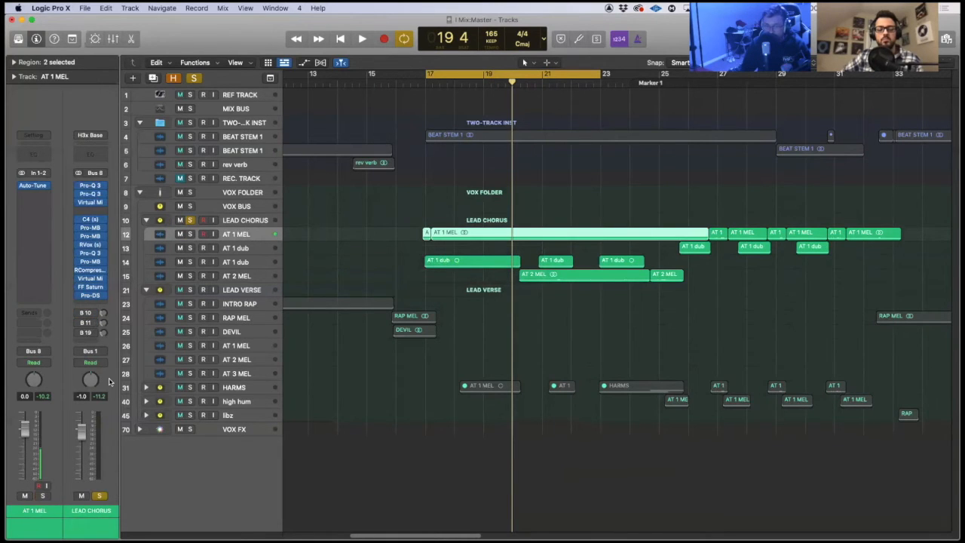
{"action": "left_click", "coordinate": [255, 220]}
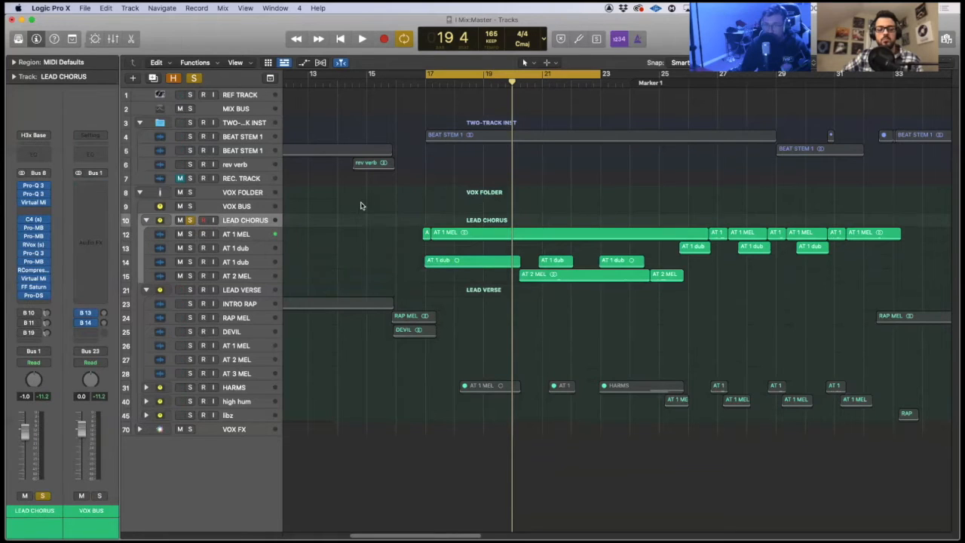
Check AT 1 MEL against LEAD CHORUS and re-enable the stack's B 10 send to LVERB.
{"action": "left_click", "coordinate": [265, 234]}
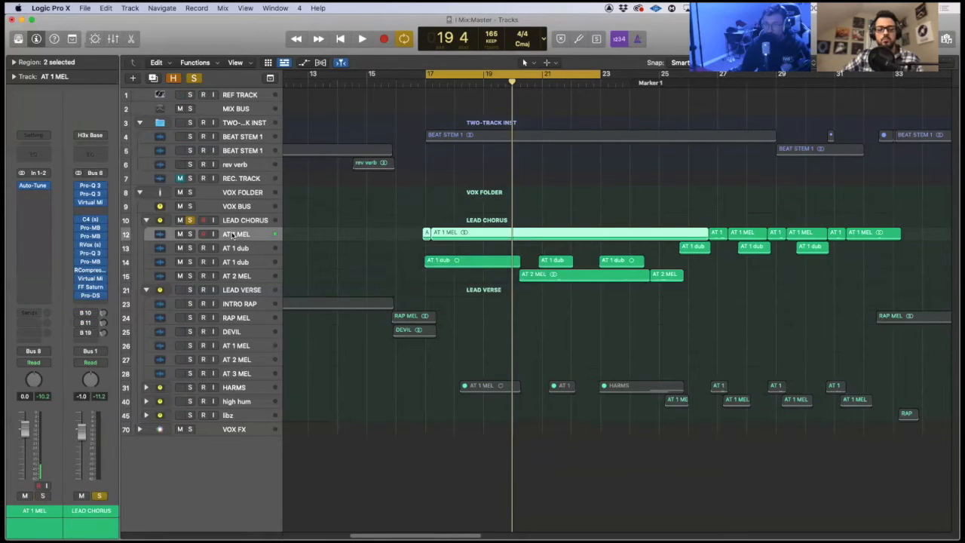
{"action": "left_click", "coordinate": [242, 221]}
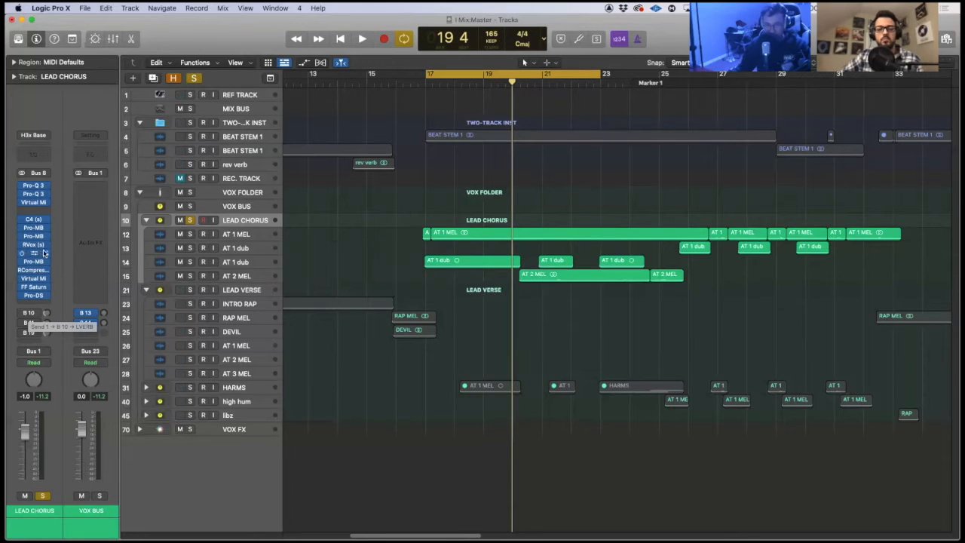
{"action": "left_click", "coordinate": [32, 313]}
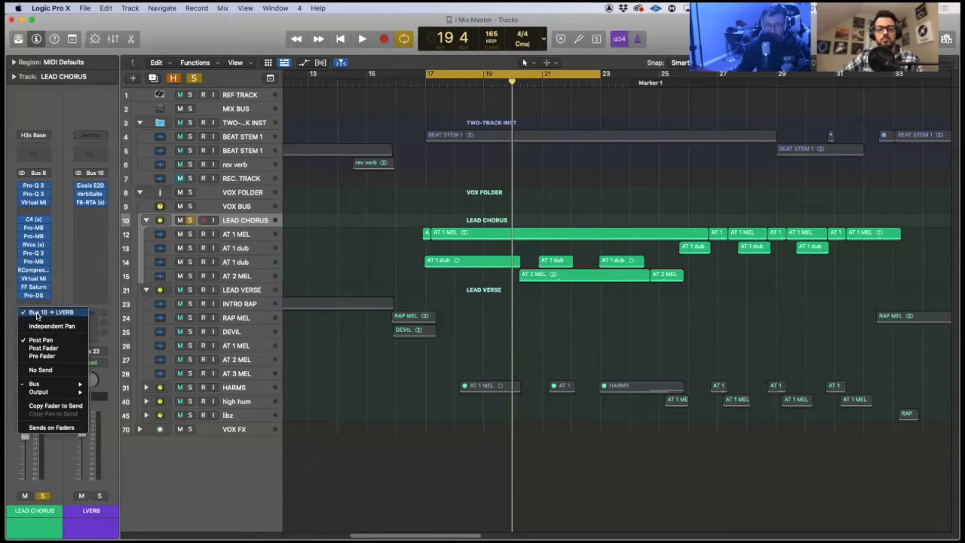
{"action": "left_click", "coordinate": [49, 264]}
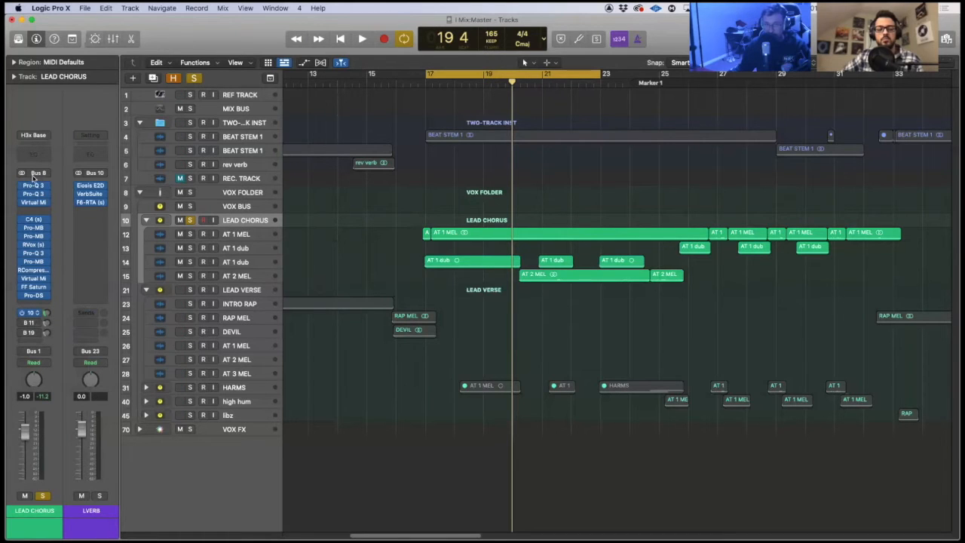
Compare the AT 1 MEL and LEAD CHORUS channel strips and inspect the destination options of the B 10 send.
{"action": "left_click", "coordinate": [230, 234]}
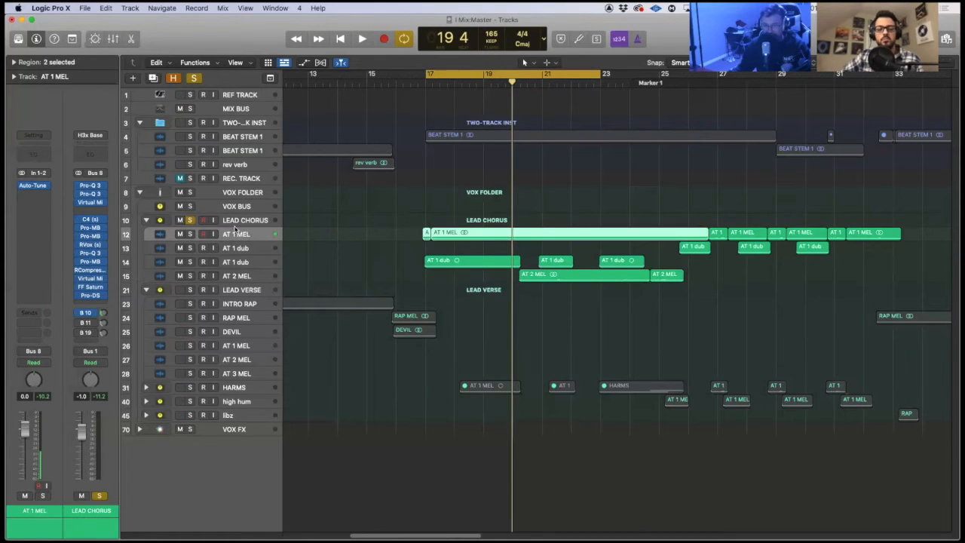
{"action": "left_click", "coordinate": [256, 222]}
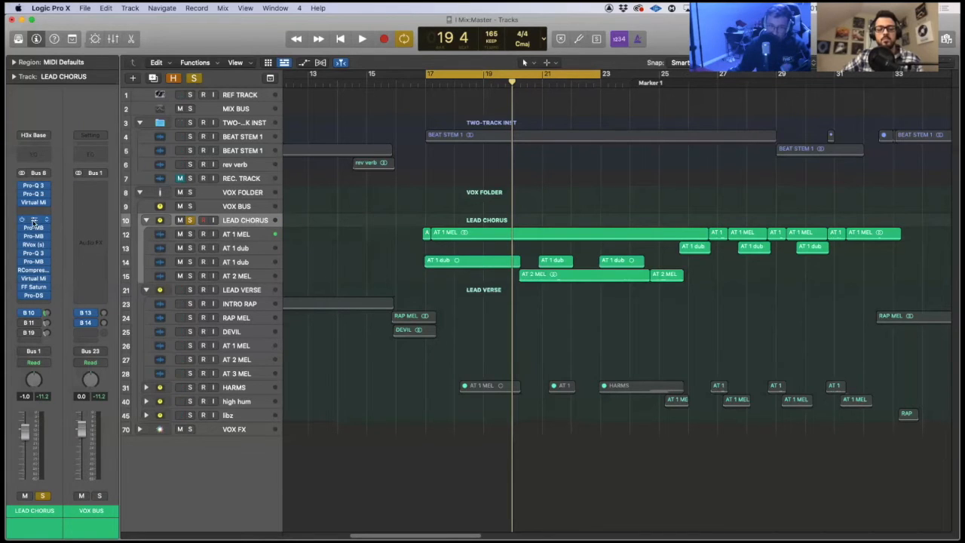
{"action": "left_click", "coordinate": [32, 313]}
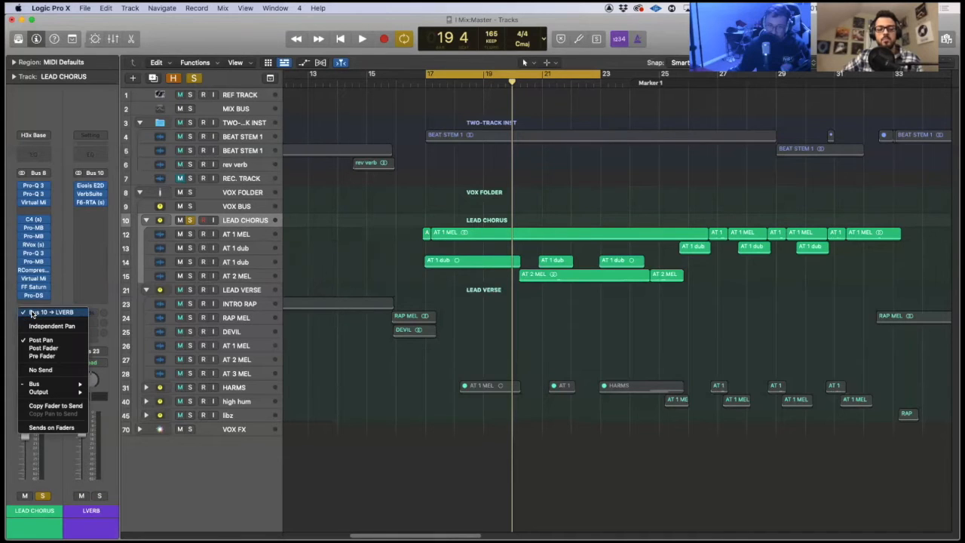
{"action": "left_click", "coordinate": [68, 308]}
Expand the VOX FX stack and select its LVERB track.
{"action": "right_click", "coordinate": [112, 437]}
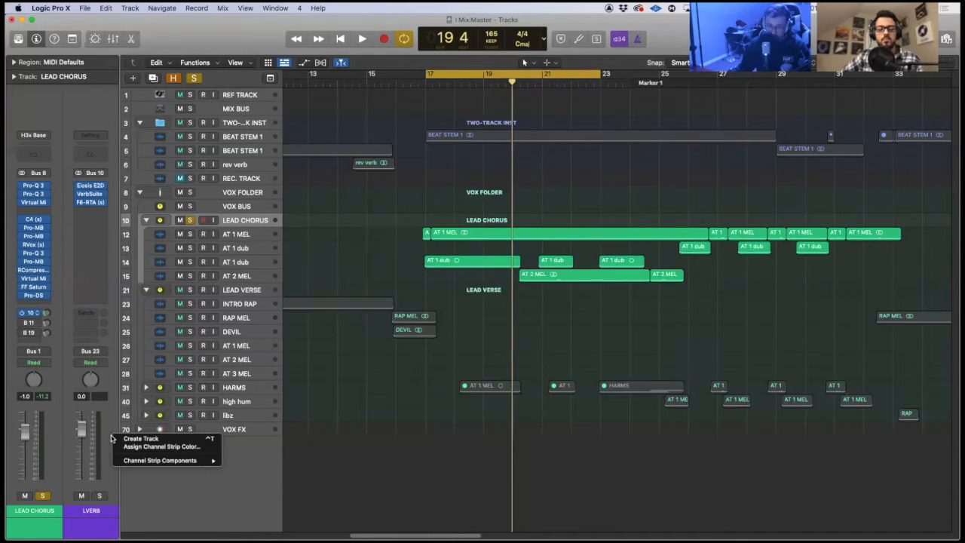
{"action": "left_click", "coordinate": [107, 436]}
{"action": "left_click", "coordinate": [140, 430]}
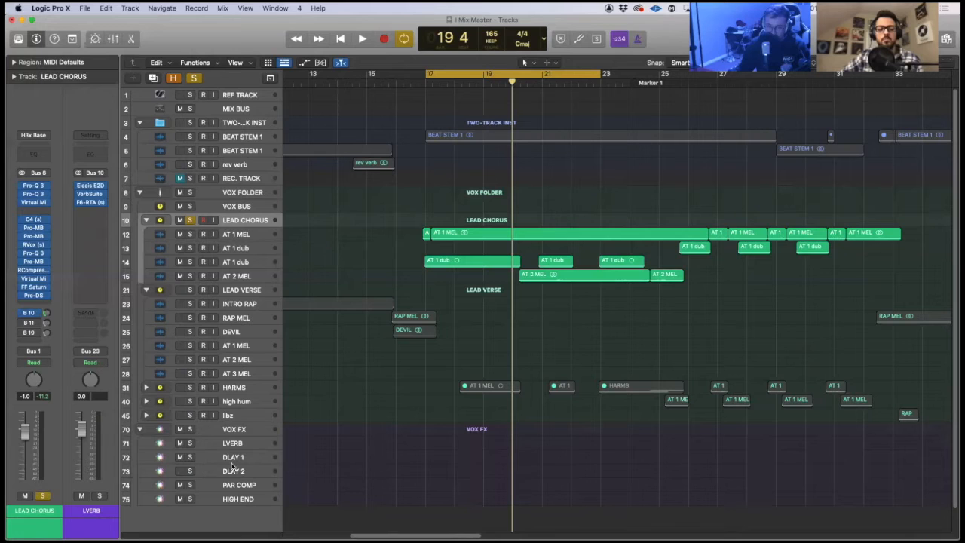
{"action": "mouse_move", "coordinate": [233, 449]}
{"action": "left_mouse_down"}
{"action": "mouse_move", "coordinate": [223, 349]}
{"action": "mouse_move", "coordinate": [225, 451]}
{"action": "left_mouse_up"}
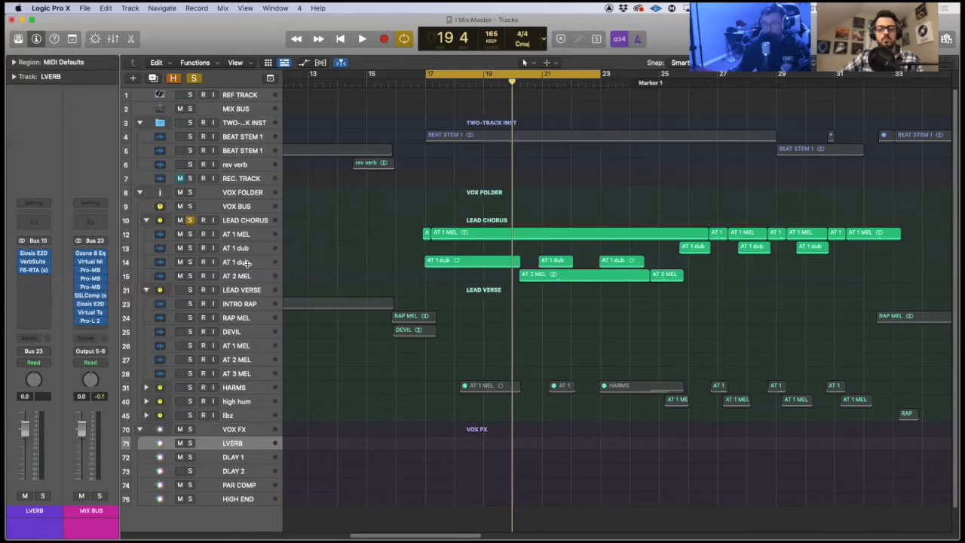
Trace the B 10 send from LEAD CHORUS to LVERB by examining the send and both channel strips.
{"action": "left_click", "coordinate": [250, 220]}
{"action": "left_click", "coordinate": [34, 312]}
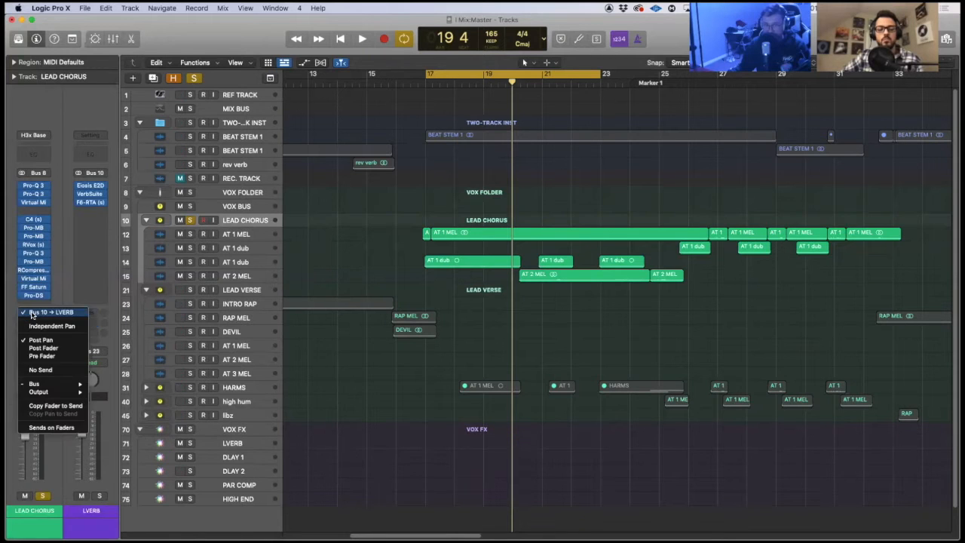
{"action": "left_click", "coordinate": [45, 311]}
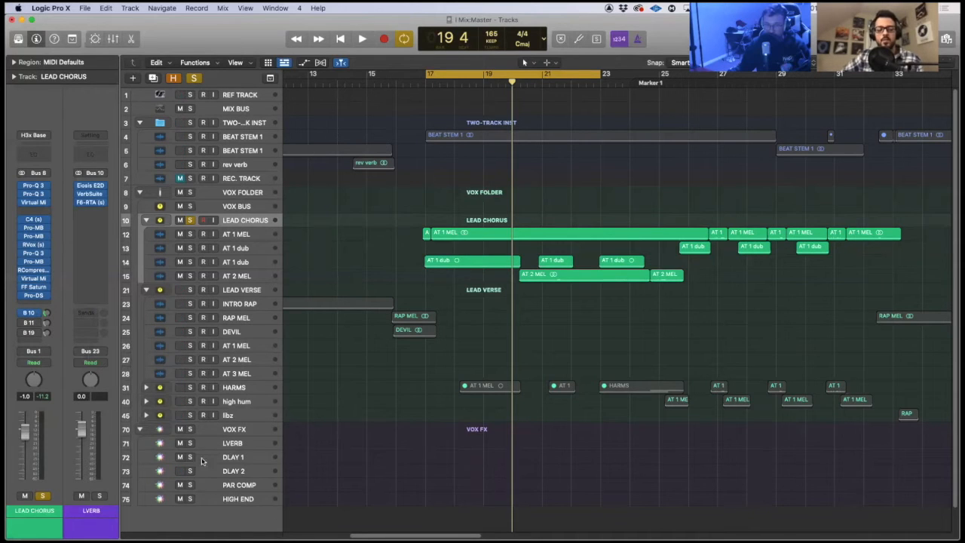
{"action": "left_click", "coordinate": [238, 445]}
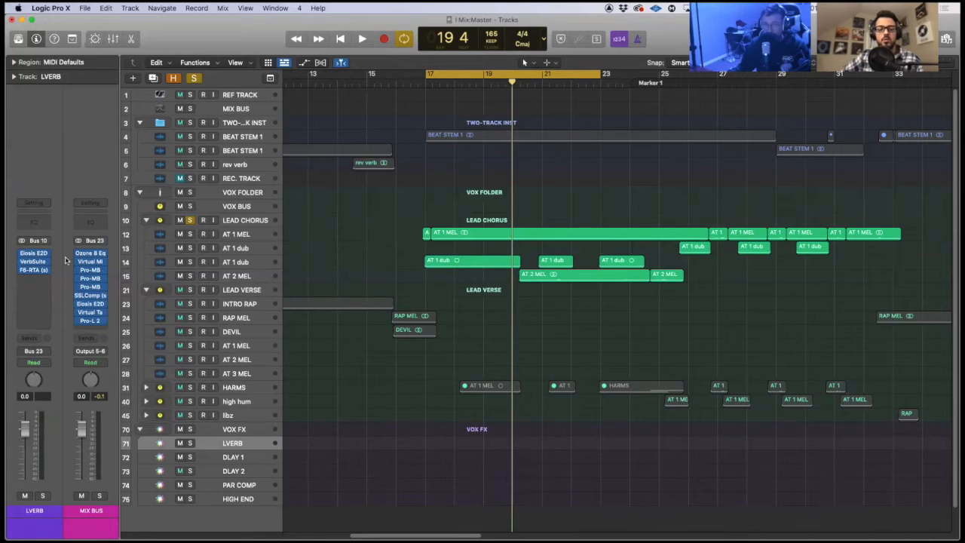
{"action": "left_click", "coordinate": [234, 221]}
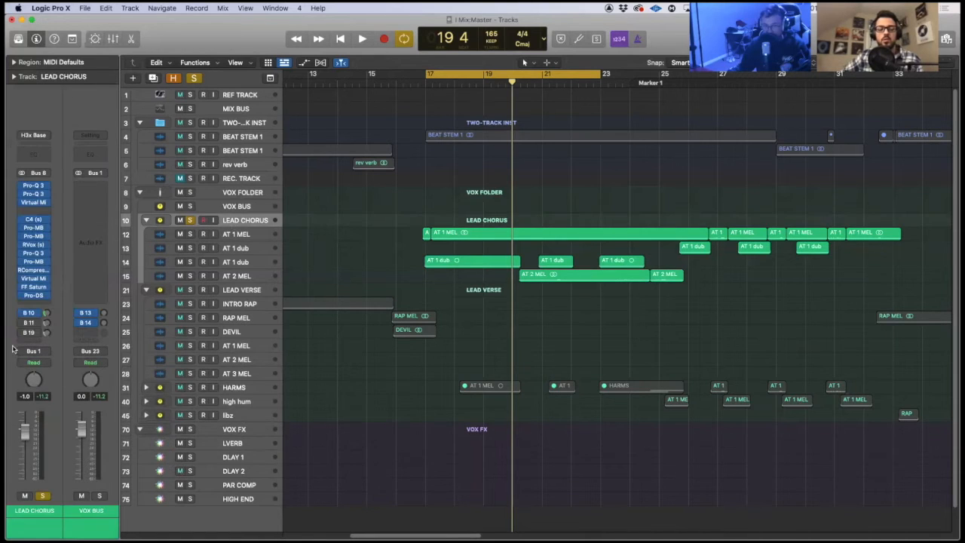
{"action": "left_click", "coordinate": [46, 313]}
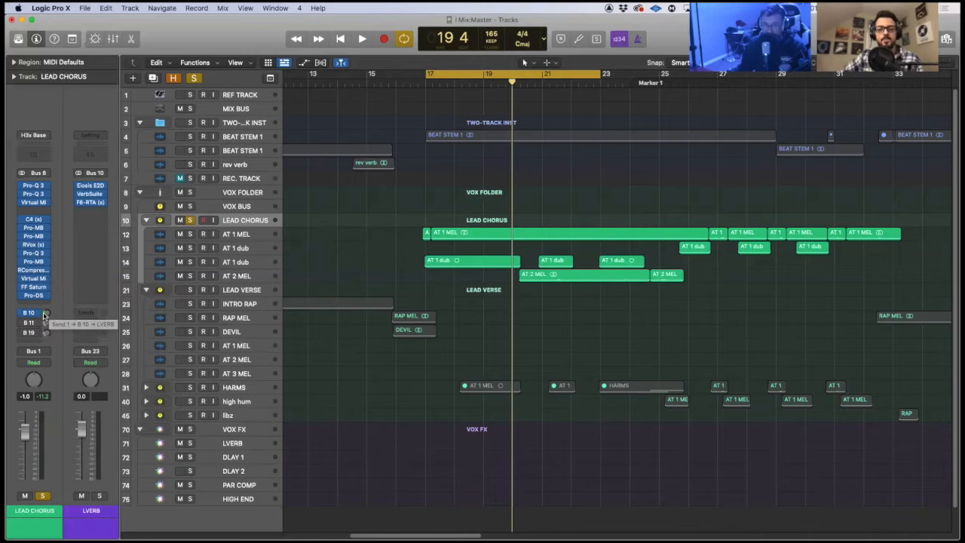
{"action": "left_click", "coordinate": [46, 314]}
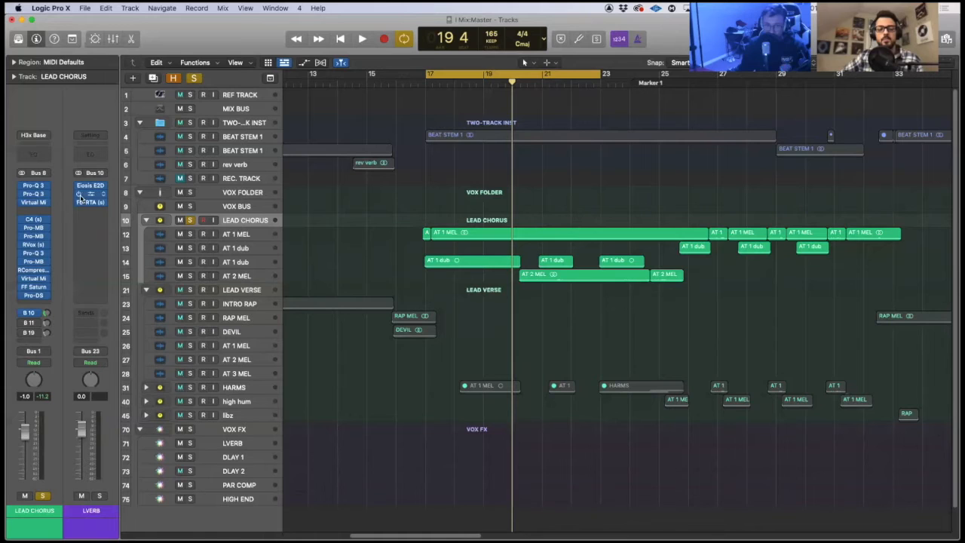
Bypass Eiosis E2D, VerbSuite and F6-RTA on LVERB, and solo LVERB in place of LEAD CHORUS.
{"action": "left_click_drag", "start_coordinate": [81, 186], "coordinate": [80, 203]}
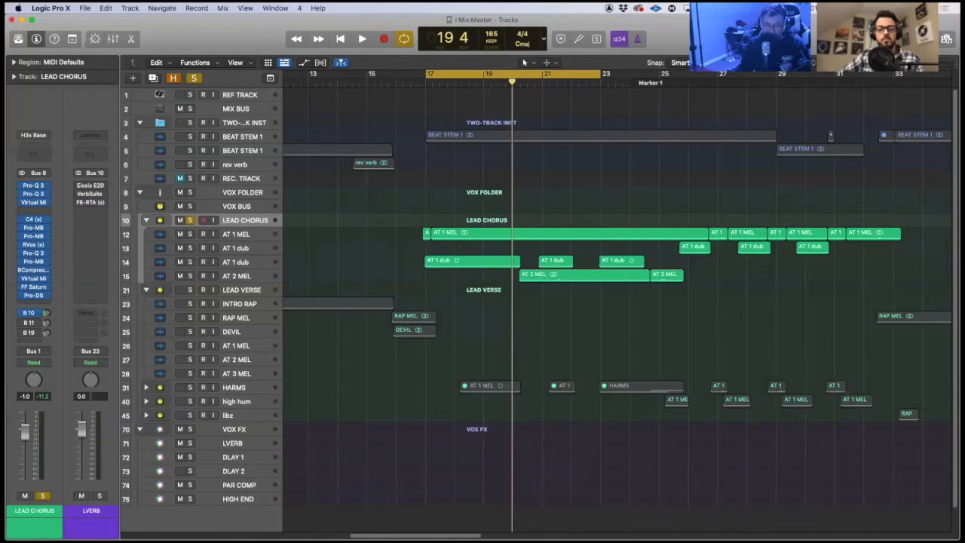
{"action": "left_click", "coordinate": [44, 495]}
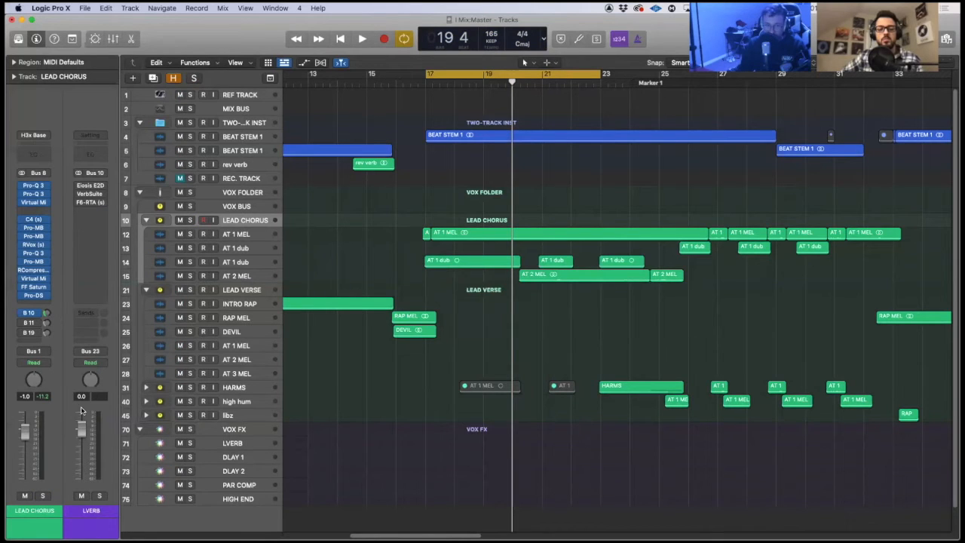
{"action": "left_click", "coordinate": [99, 495]}
Audition the unprocessed LVERB return while adjusting the LEAD CHORUS B 10 send to about -10.9 dB.
{"action": "key", "text": "space"}
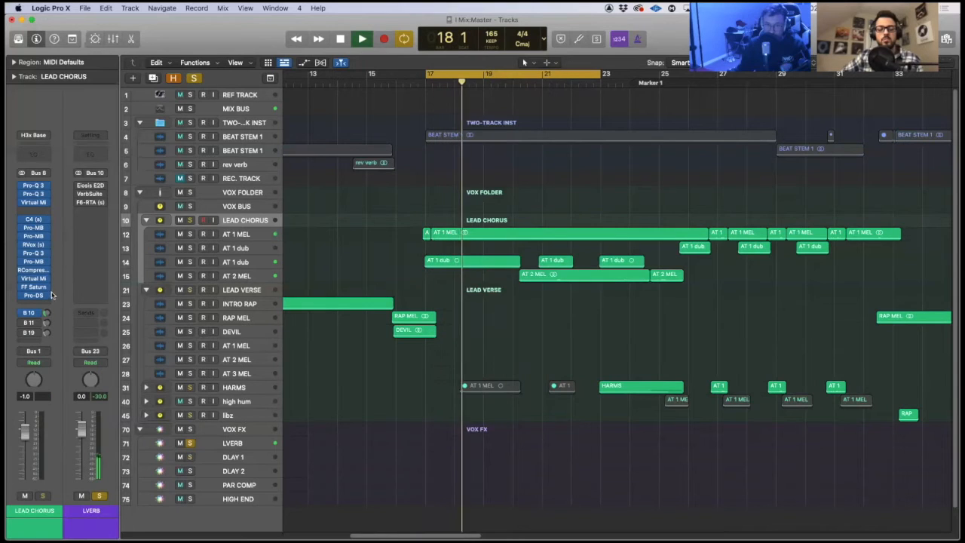
{"action": "left_click_drag", "start_coordinate": [47, 313], "coordinate": [39, 295]}
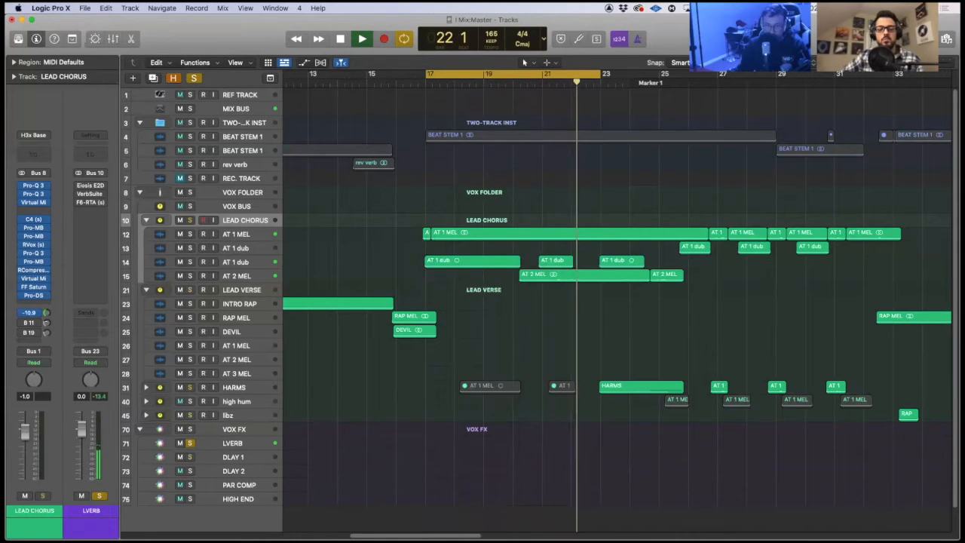
{"action": "key", "text": "space"}
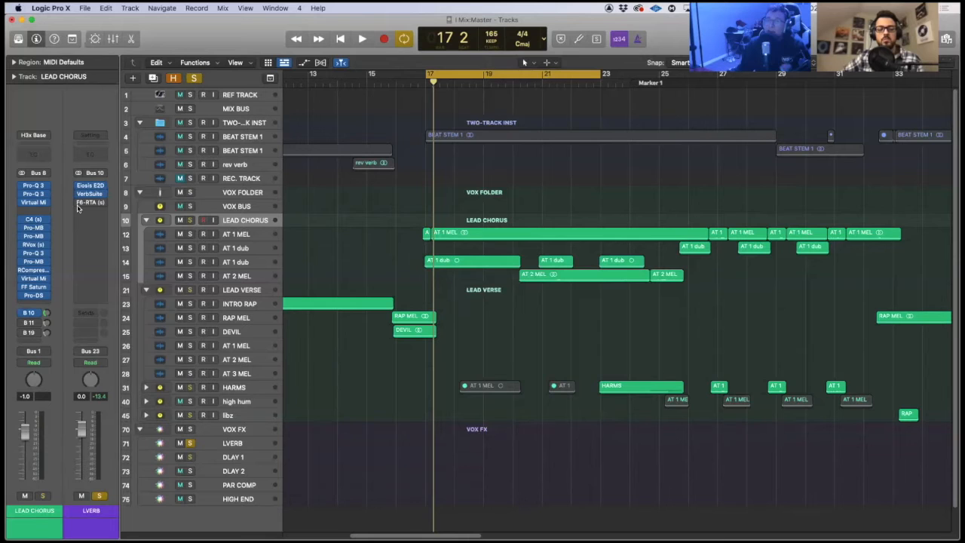
Make VerbSuite the only active plug-in on LVERB, bypassing Eiosis E2D and F6-RTA, and open the VerbSuite editor.
{"action": "left_click", "coordinate": [79, 197]}
{"action": "left_click", "coordinate": [78, 200]}
{"action": "left_click", "coordinate": [88, 196]}
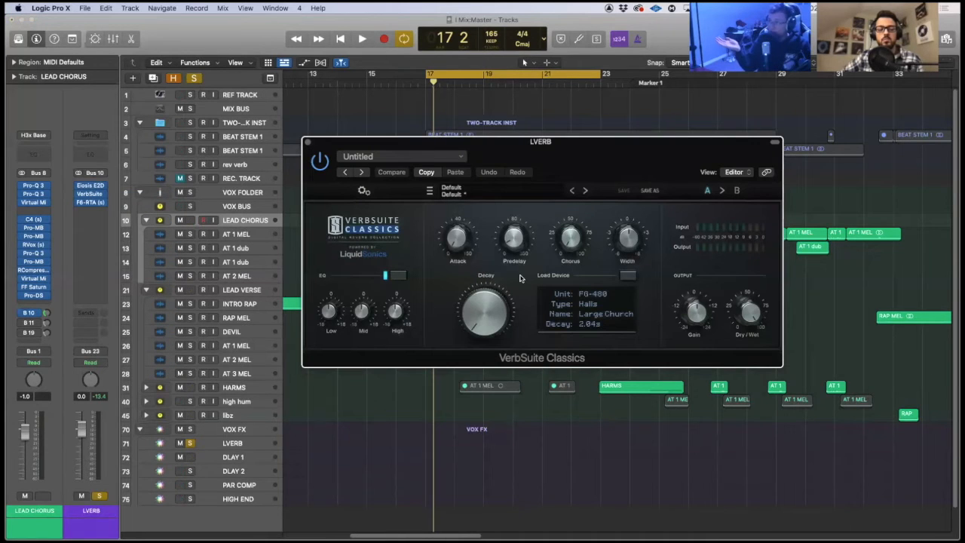
{"action": "left_click", "coordinate": [79, 186]}
{"action": "left_click", "coordinate": [103, 203]}
{"action": "left_click", "coordinate": [77, 204]}
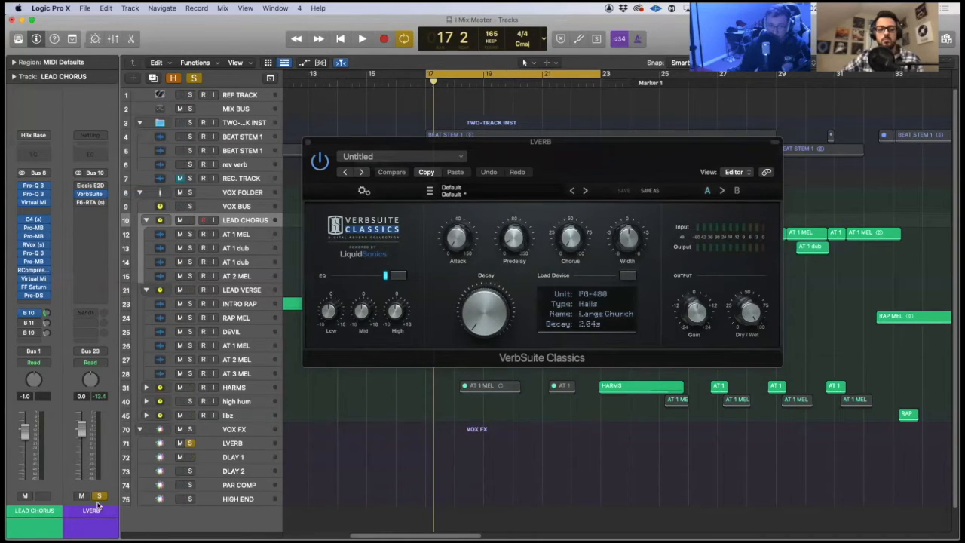
Audition the soloed LVERB return with VerbSuite active and adjust the B 10 send level on LEAD CHORUS.
{"action": "key", "text": "space"}
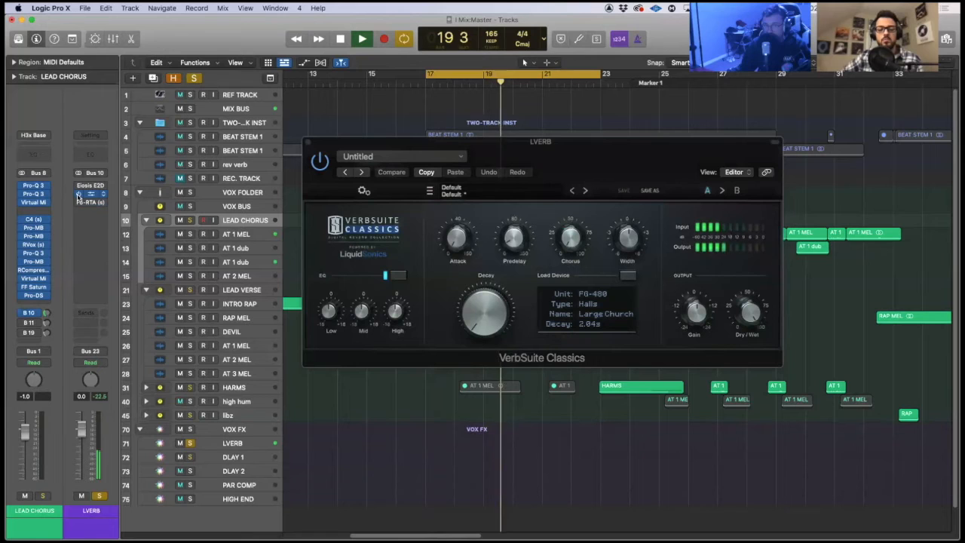
{"action": "key", "text": "space"}
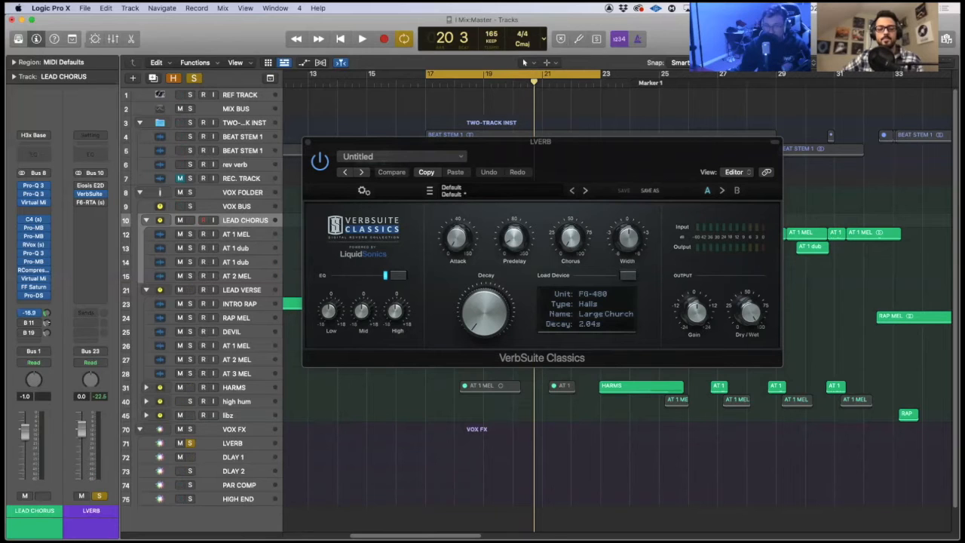
{"action": "left_click_drag", "start_coordinate": [47, 313], "coordinate": [47, 323]}
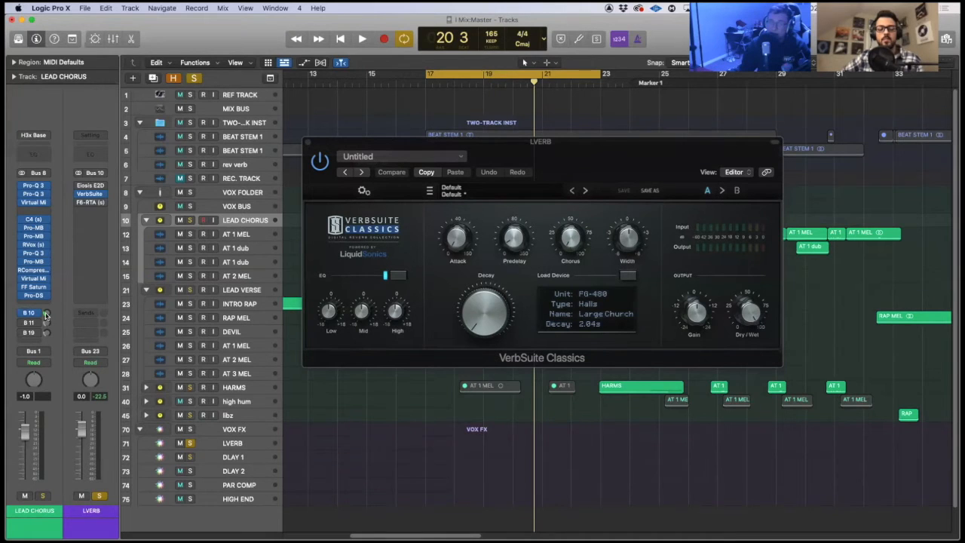
{"action": "left_click_drag", "start_coordinate": [89, 196], "coordinate": [33, 301]}
Turn VerbSuite's Dry/Wet down towards dry, and return it to fully wet.
{"action": "left_click_drag", "start_coordinate": [760, 322], "coordinate": [731, 376]}
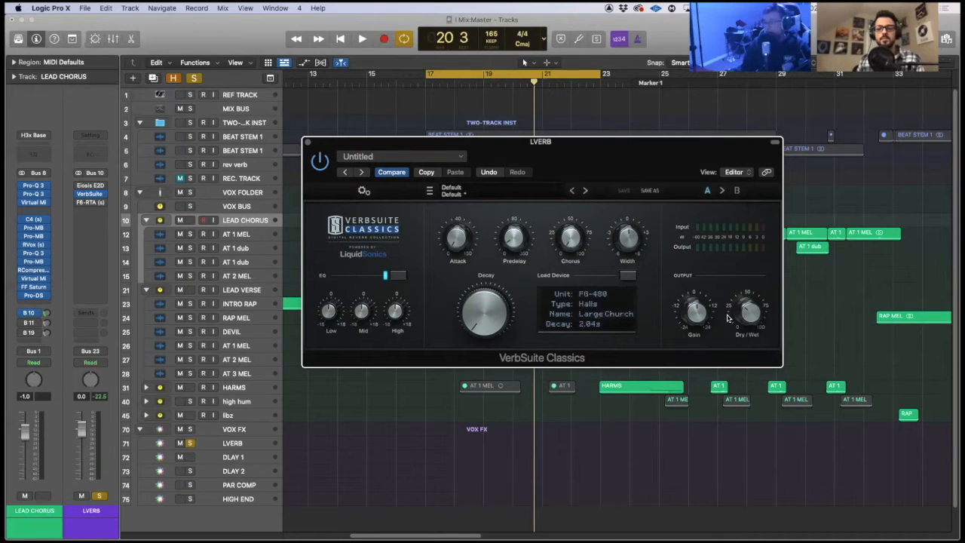
{"action": "left_click_drag", "start_coordinate": [745, 317], "coordinate": [751, 240]}
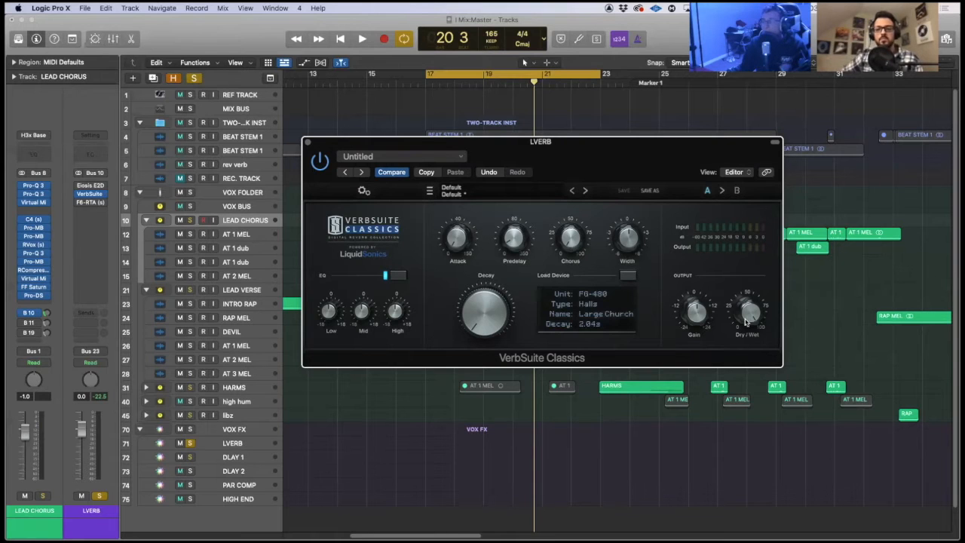
{"action": "mouse_move", "coordinate": [746, 325]}
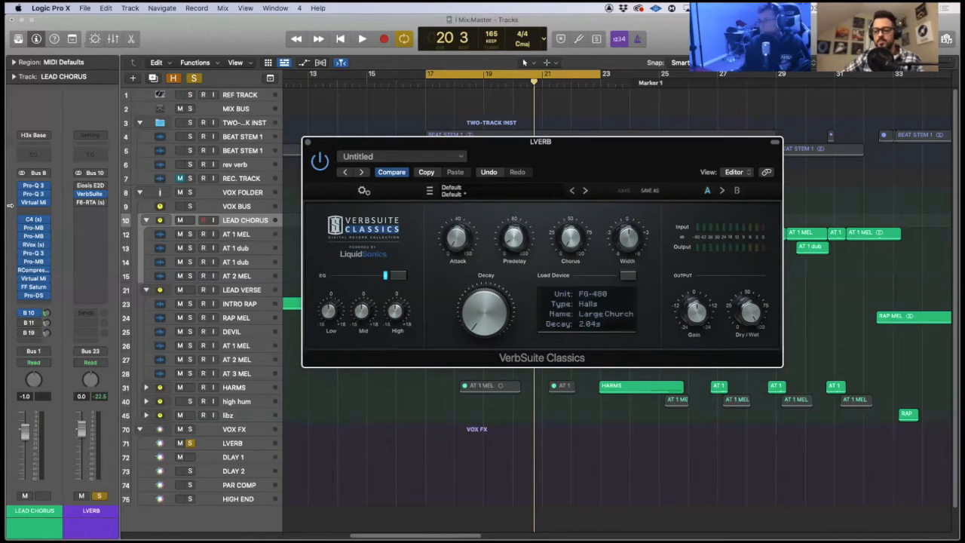
Save the project and move the VerbSuite window higher over the arrangement.
{"action": "key", "text": "super+s"}
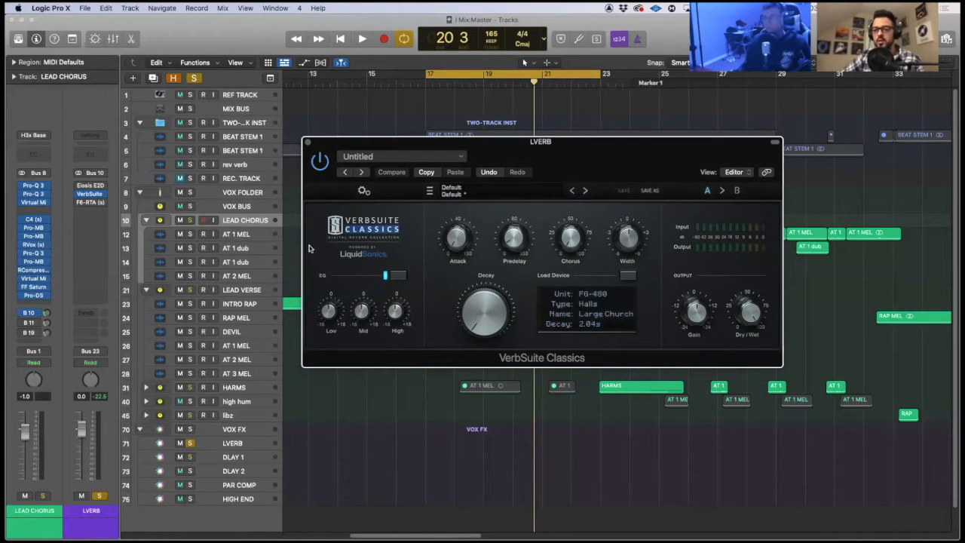
{"action": "left_click_drag", "start_coordinate": [537, 156], "coordinate": [520, 125]}
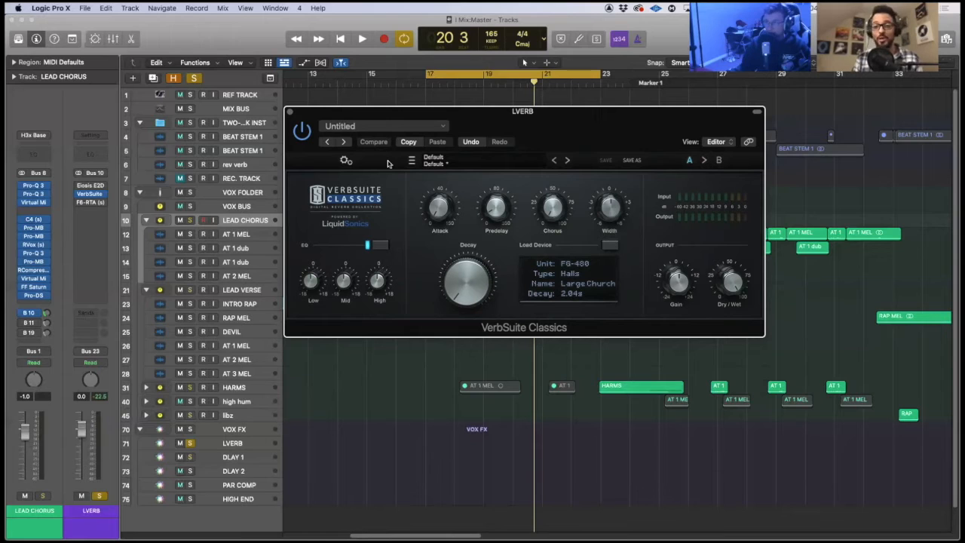
{"action": "left_click_drag", "start_coordinate": [316, 116], "coordinate": [367, 101]}
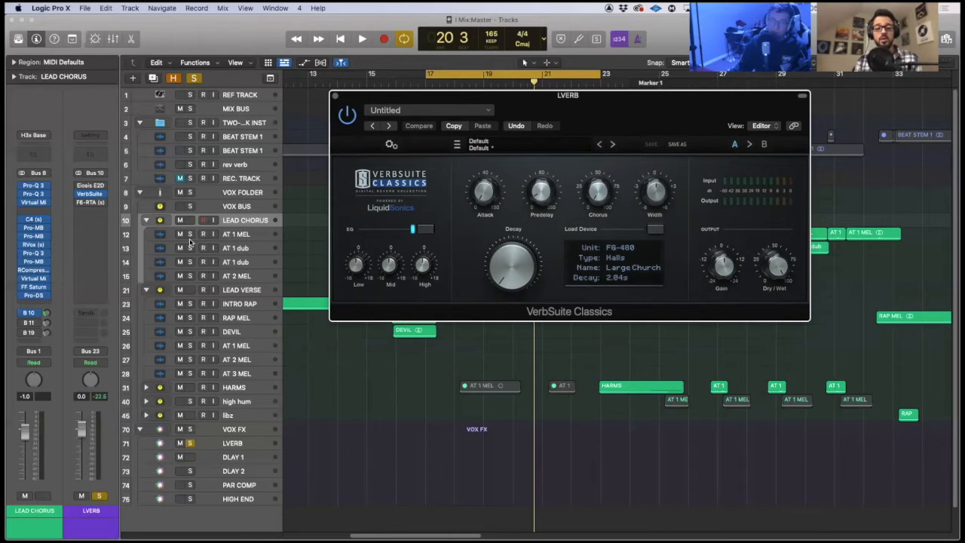
Select AT 1 MEL, close the VerbSuite window, and switch the track's solo on and off again.
{"action": "left_click", "coordinate": [256, 233]}
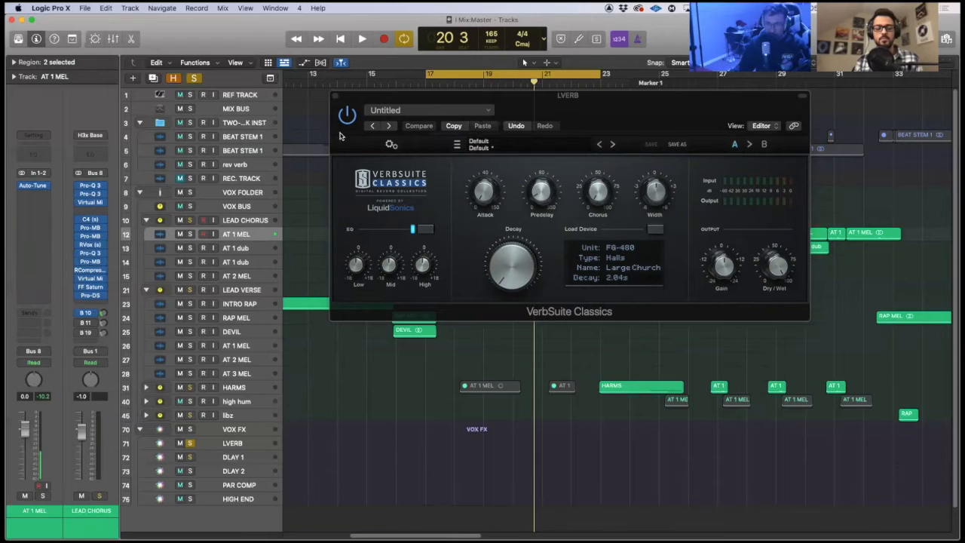
{"action": "left_click", "coordinate": [337, 96]}
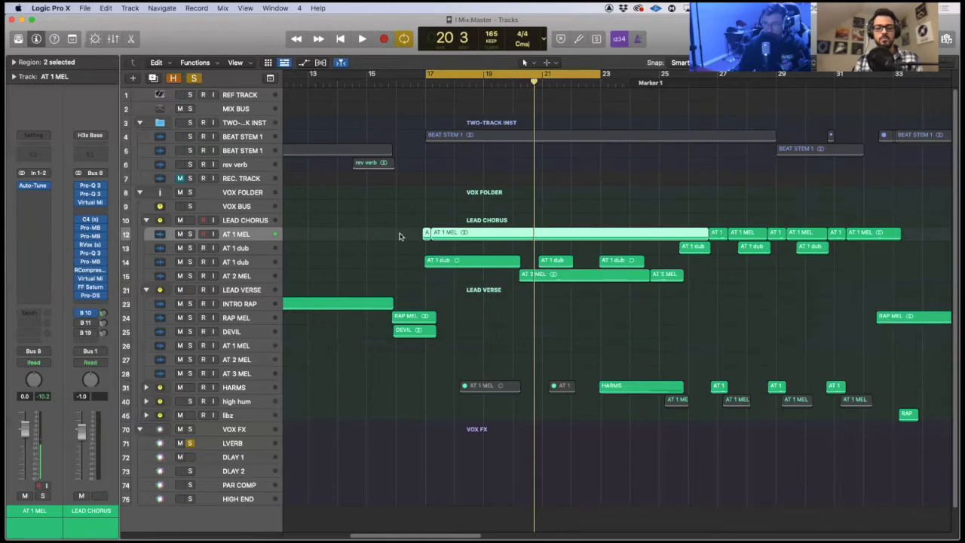
{"action": "left_click", "coordinate": [194, 235]}
{"action": "left_click", "coordinate": [190, 234]}
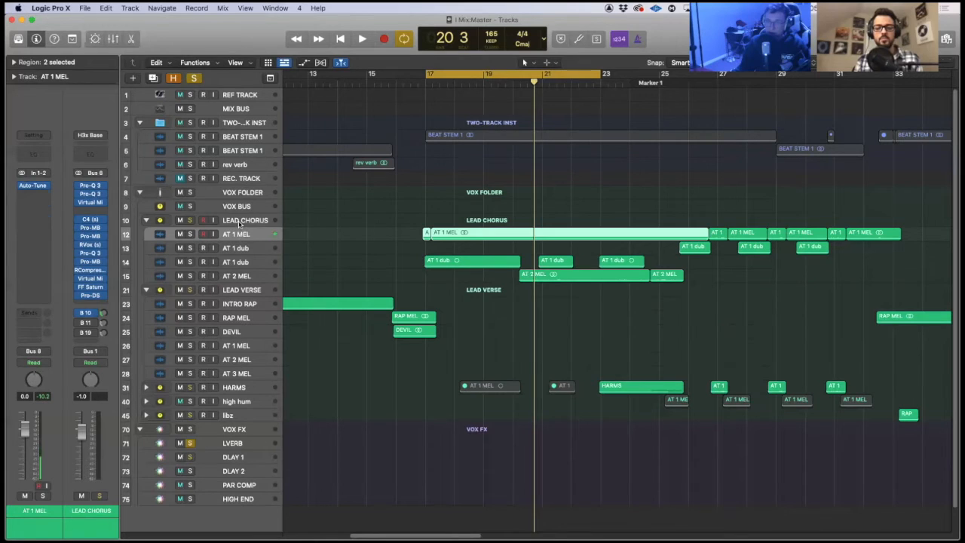
Step through LEAD CHORUS and its member tracks AT 1 MEL, both AT 1 dub tracks and AT 2 MEL to compare their channel routing.
{"action": "left_click", "coordinate": [240, 222]}
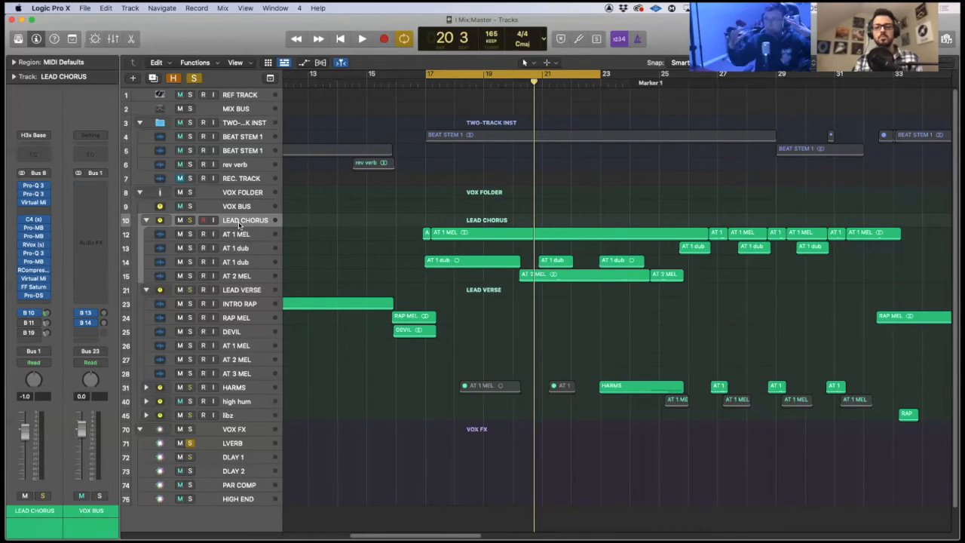
{"action": "left_click", "coordinate": [255, 234]}
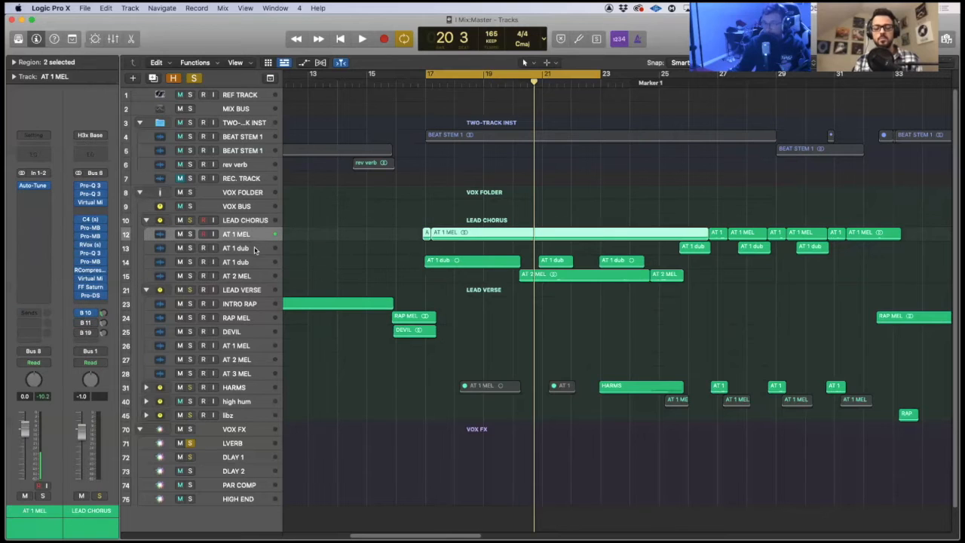
{"action": "left_click", "coordinate": [255, 251]}
{"action": "left_click", "coordinate": [256, 262]}
{"action": "left_click", "coordinate": [255, 277]}
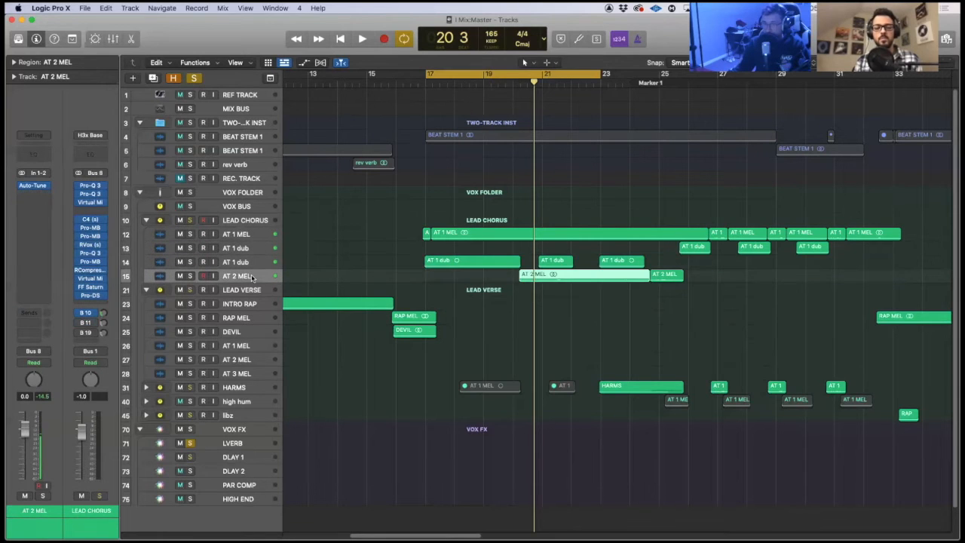
{"action": "left_click", "coordinate": [255, 234]}
{"action": "left_click", "coordinate": [241, 220]}
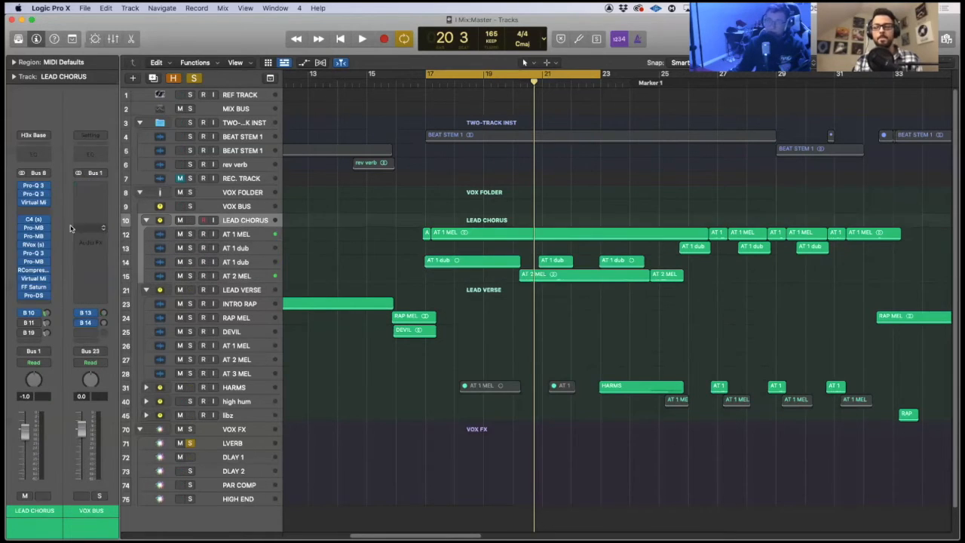
{"action": "left_click", "coordinate": [257, 235]}
{"action": "left_click", "coordinate": [252, 249]}
{"action": "left_click", "coordinate": [248, 262]}
{"action": "left_click", "coordinate": [247, 277]}
{"action": "left_click", "coordinate": [247, 249]}
{"action": "left_click", "coordinate": [246, 234]}
{"action": "left_click", "coordinate": [245, 220]}
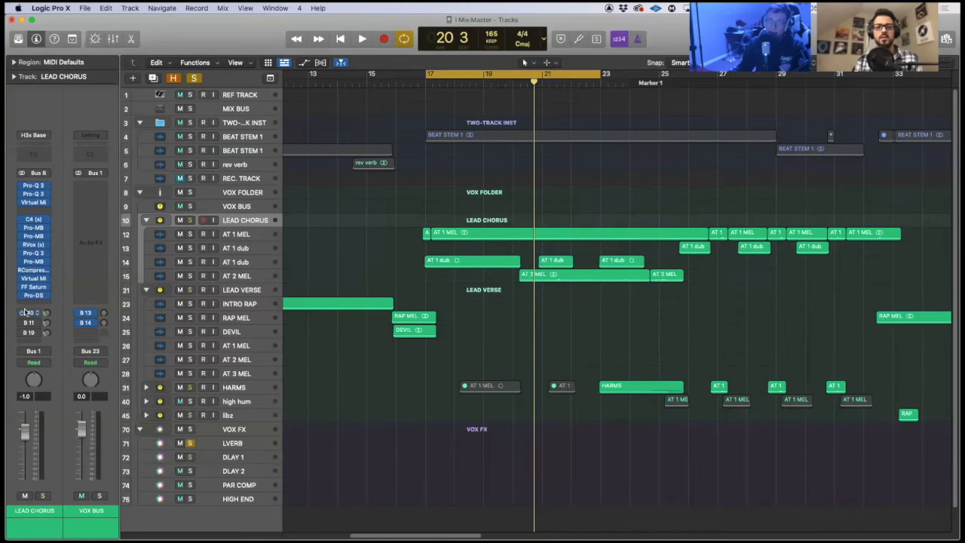
Bypass the B 10 send on LEAD CHORUS and audition the stack dry, soloed in place of LVERB.
{"action": "left_click", "coordinate": [43, 496]}
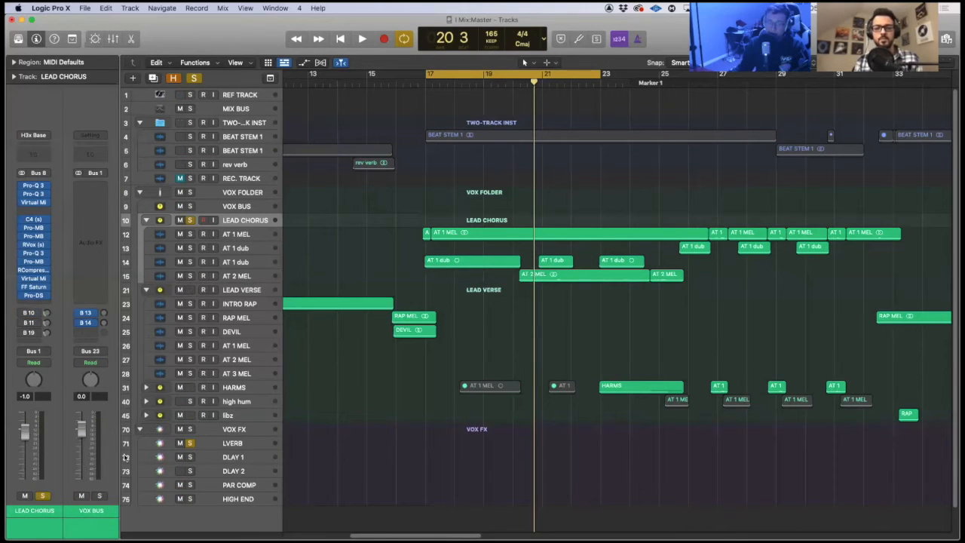
{"action": "left_click", "coordinate": [184, 445]}
{"action": "left_click", "coordinate": [249, 221]}
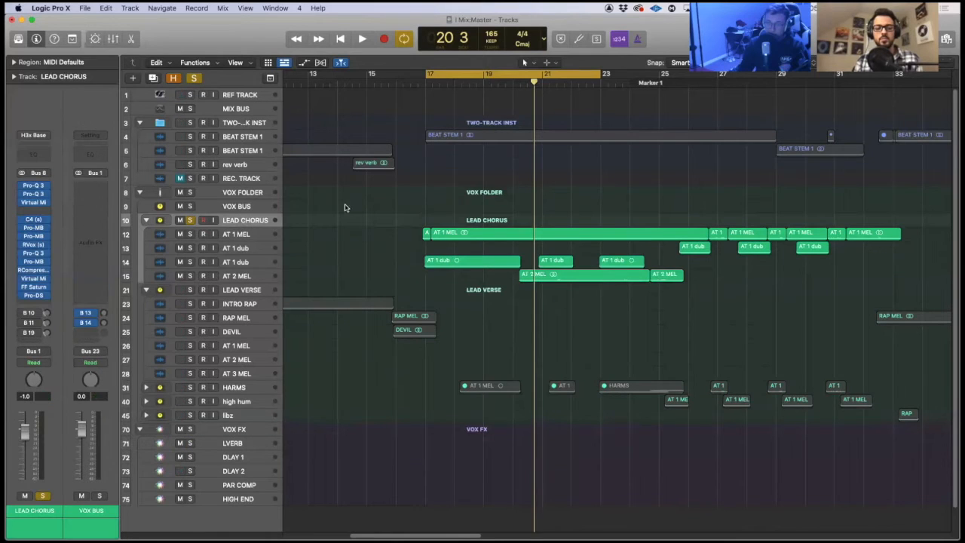
{"action": "key", "text": "space"}
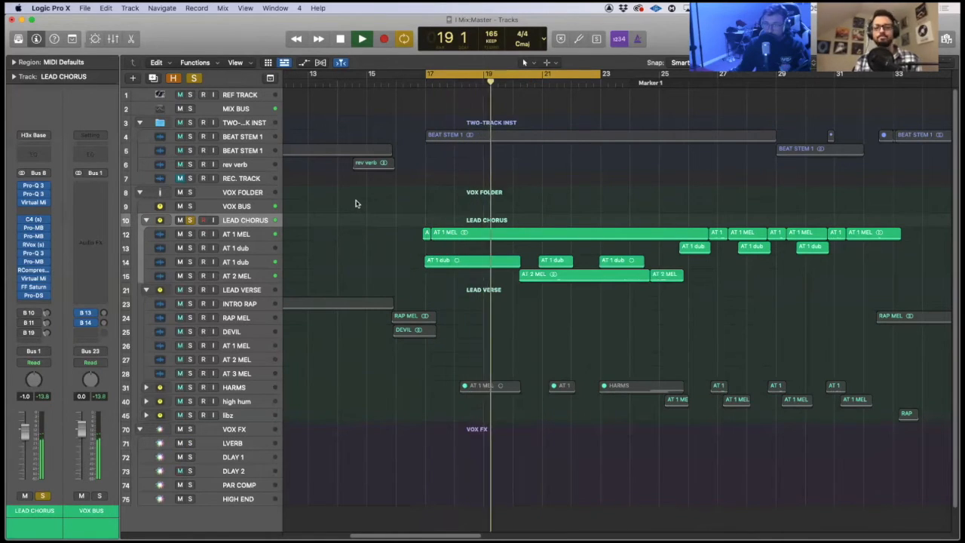
{"action": "key", "text": "space"}
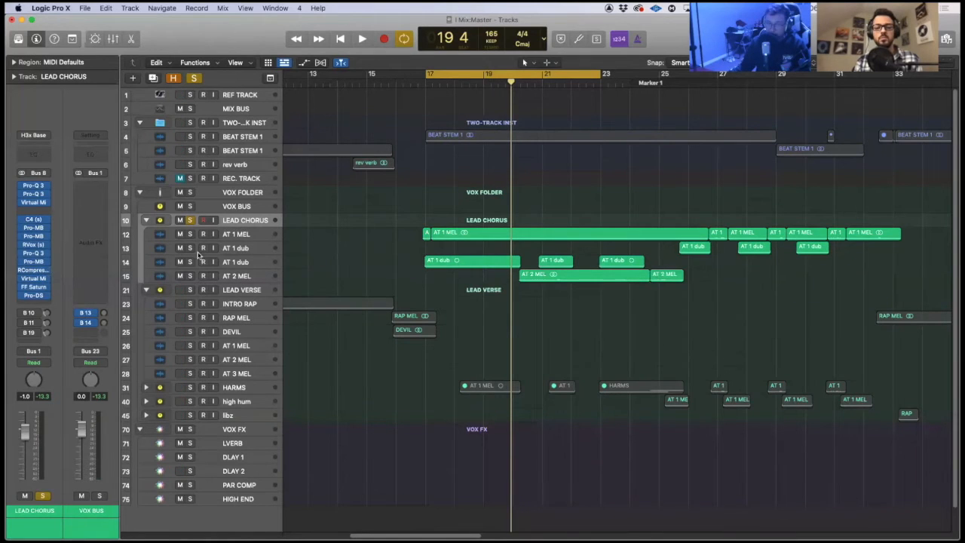
Display the LVERB return for the B 10 send, open and close VerbSuite, and bypass the plug-in.
{"action": "left_click", "coordinate": [35, 313]}
{"action": "left_click", "coordinate": [68, 271]}
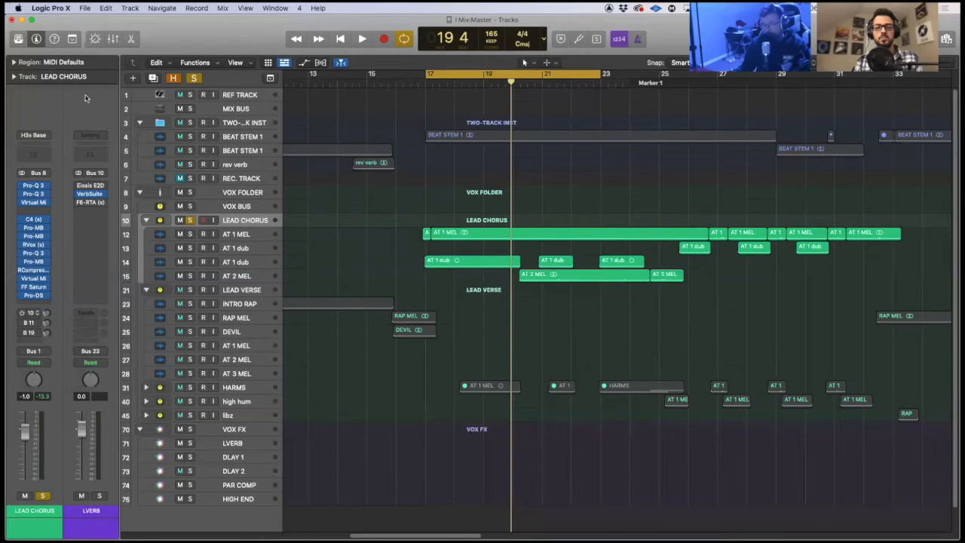
{"action": "left_click", "coordinate": [89, 195]}
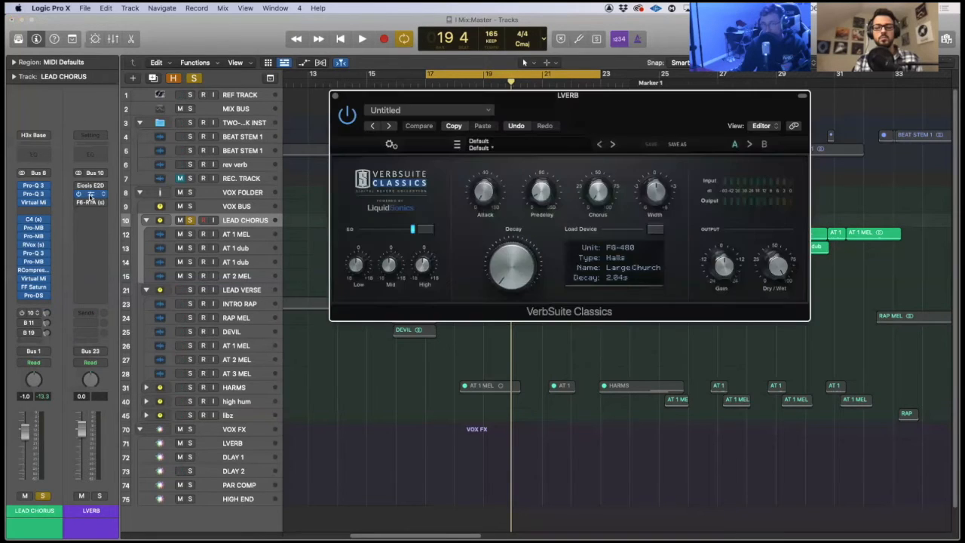
{"action": "left_click", "coordinate": [87, 195]}
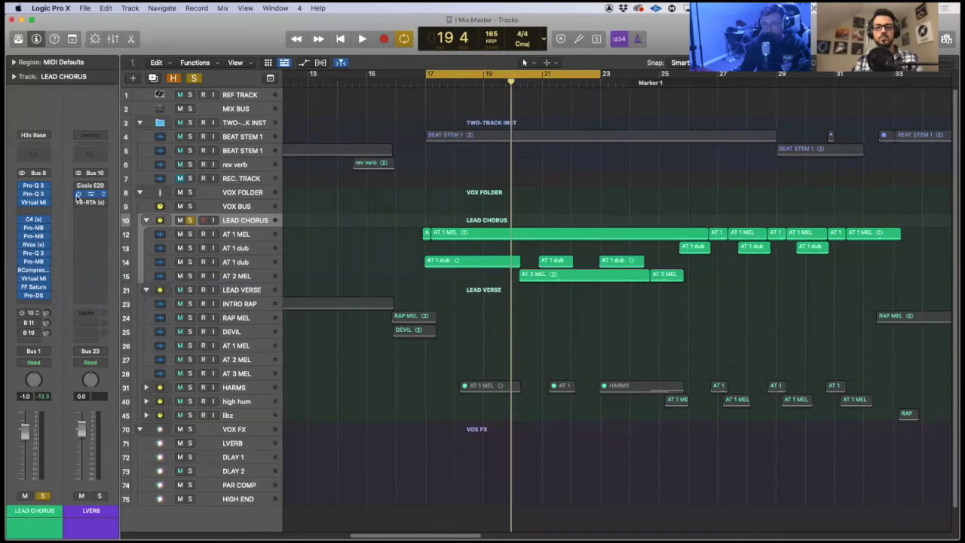
Solo LVERB in place of LEAD CHORUS, reactivate the B 10 send, and audition the return with VerbSuite bypassed.
{"action": "left_click", "coordinate": [42, 495]}
{"action": "left_click", "coordinate": [98, 495]}
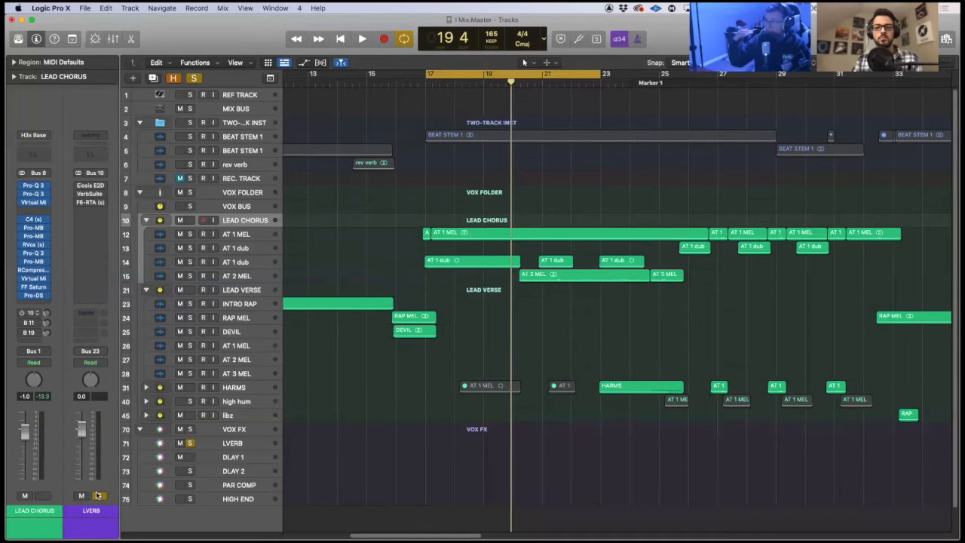
{"action": "key", "text": "space"}
{"action": "key", "text": "space"}
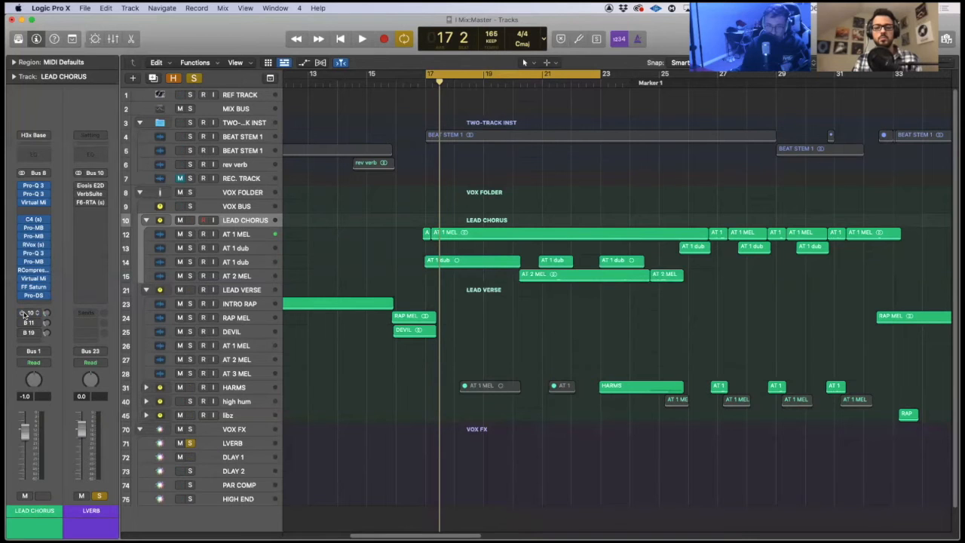
{"action": "key", "text": "space"}
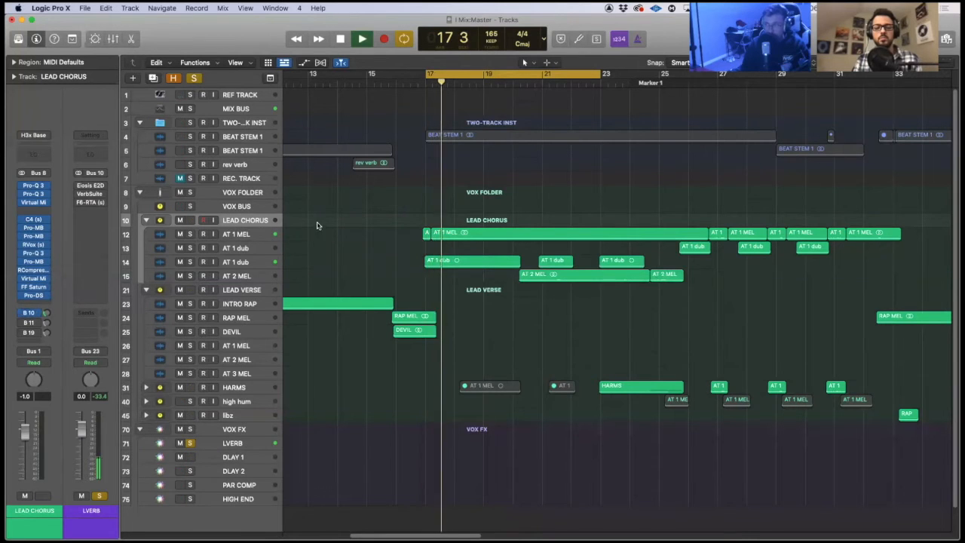
{"action": "key", "text": "space"}
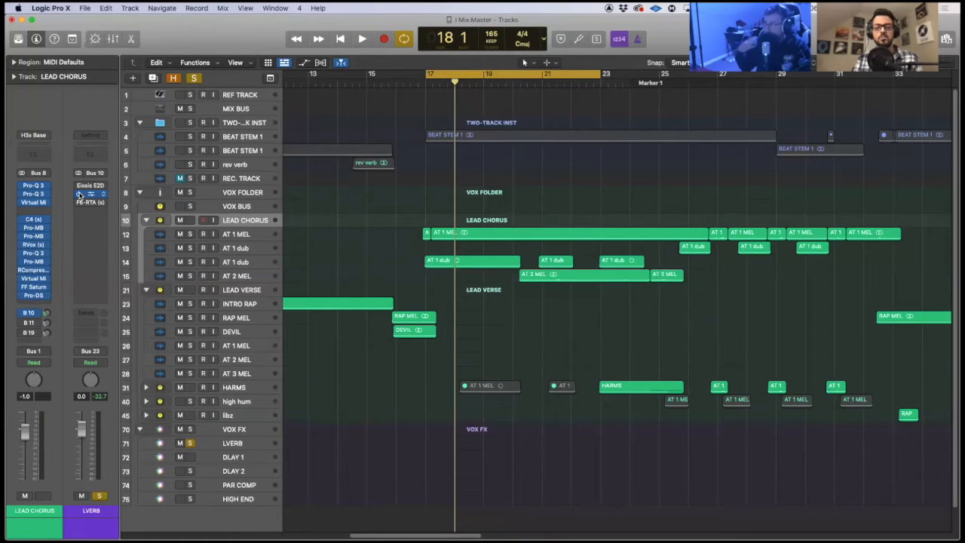
Reactivate VerbSuite while auditioning the soloed LVERB return, and turn off the LVERB solo.
{"action": "key", "text": "space"}
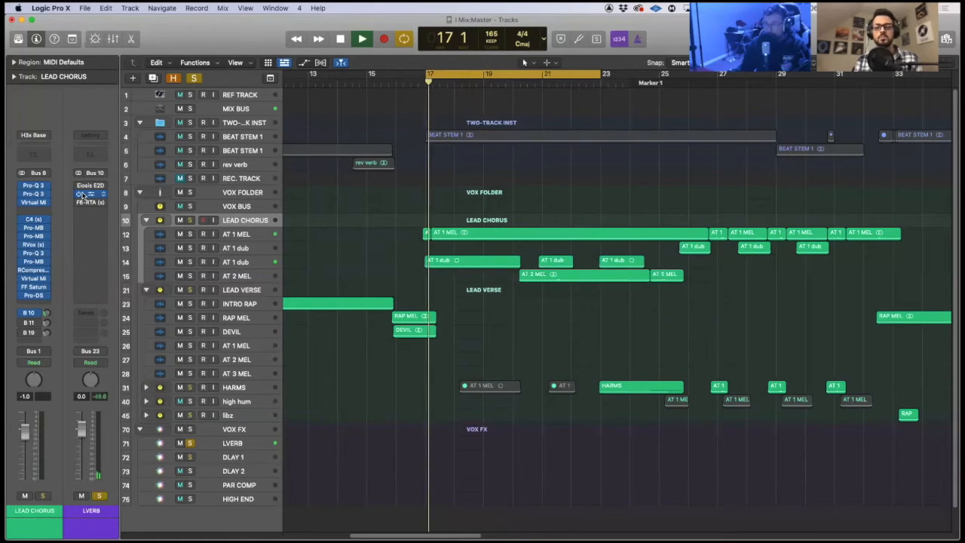
{"action": "key", "text": "space"}
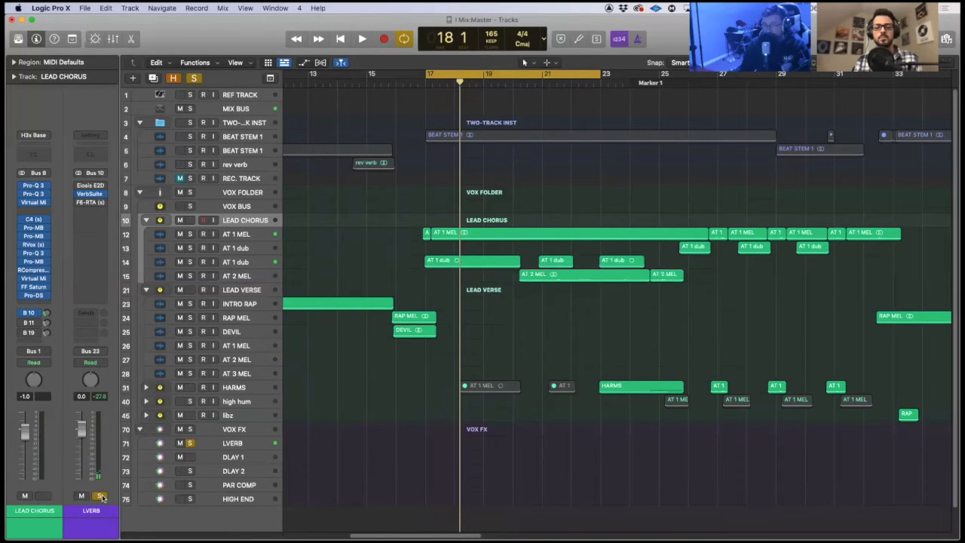
{"action": "left_click", "coordinate": [101, 496]}
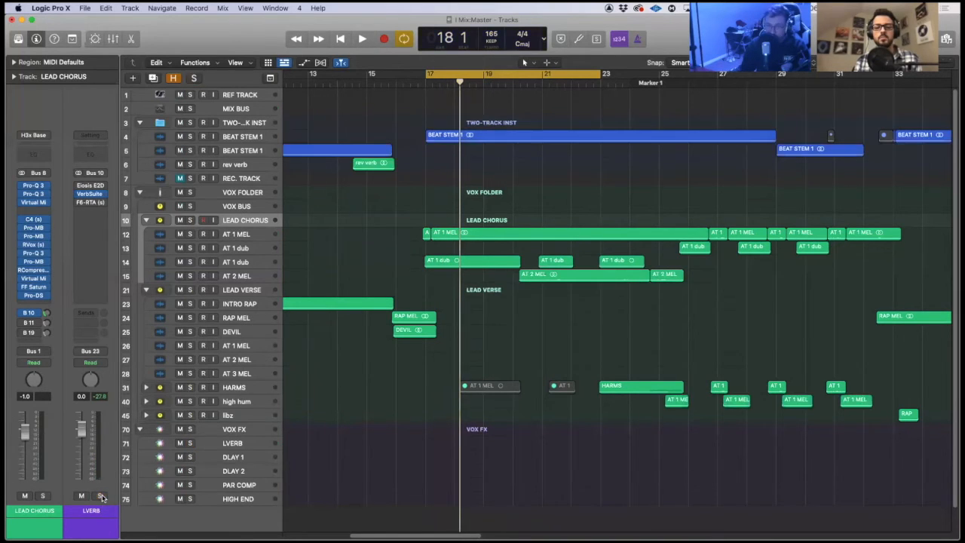
Solo LEAD CHORUS and audition it with the reverb while adjusting its B 10 send level.
{"action": "left_click", "coordinate": [190, 220]}
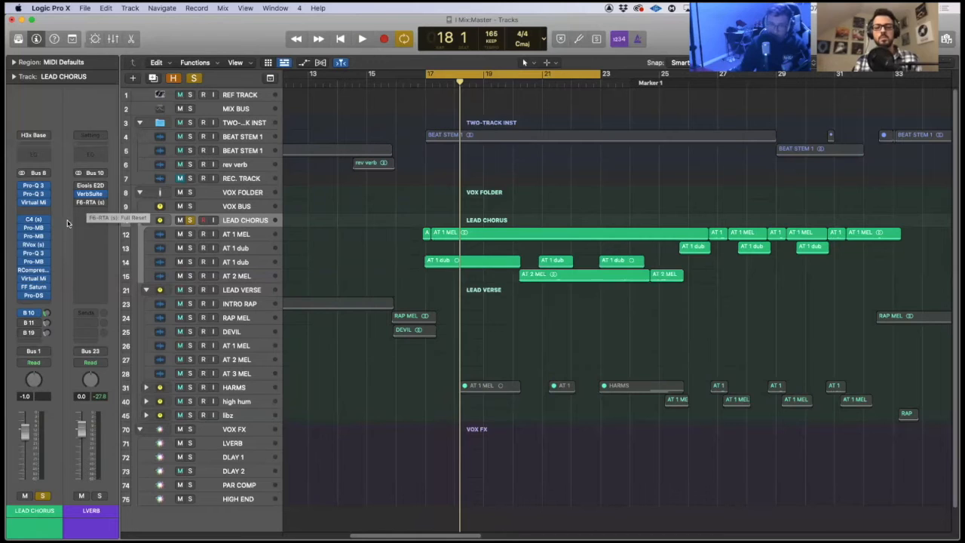
{"action": "key", "text": "space"}
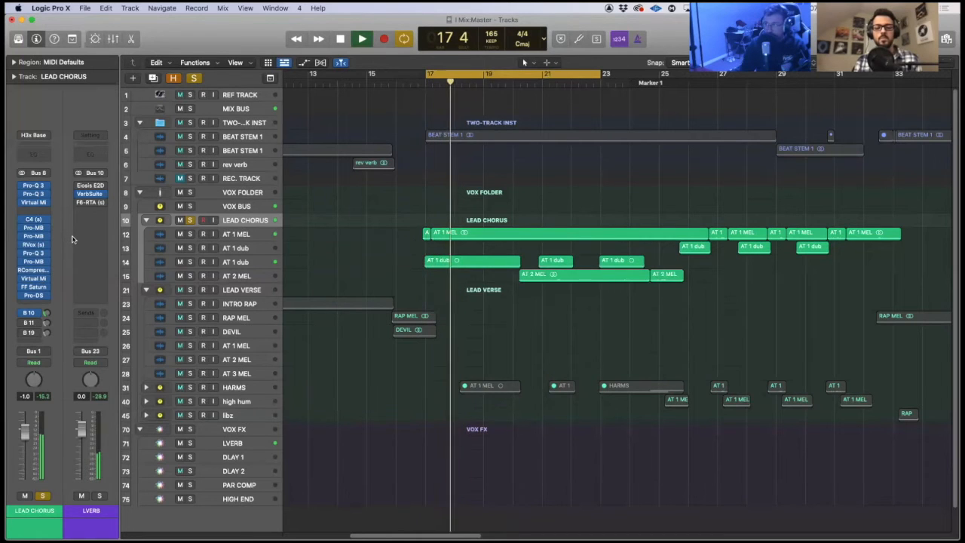
{"action": "key", "text": "space"}
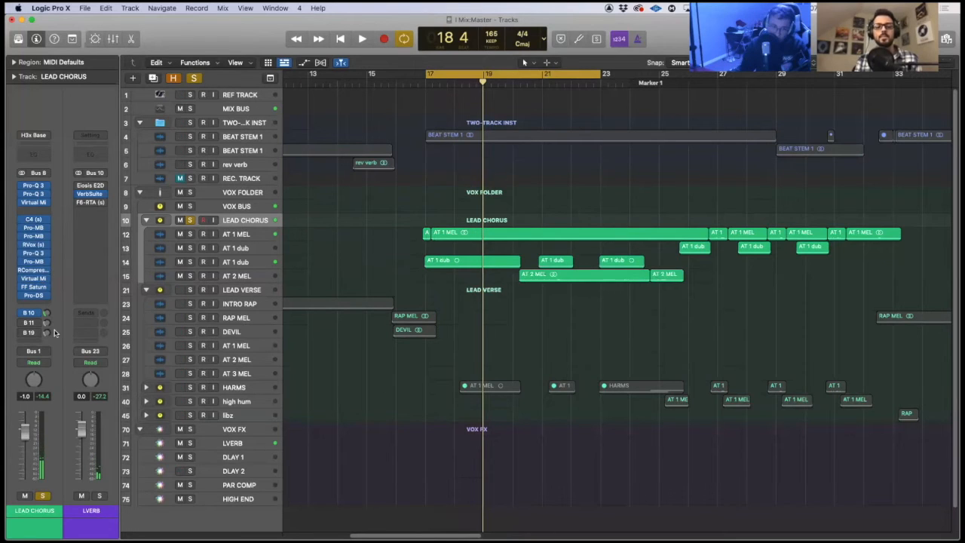
{"action": "key", "text": "space"}
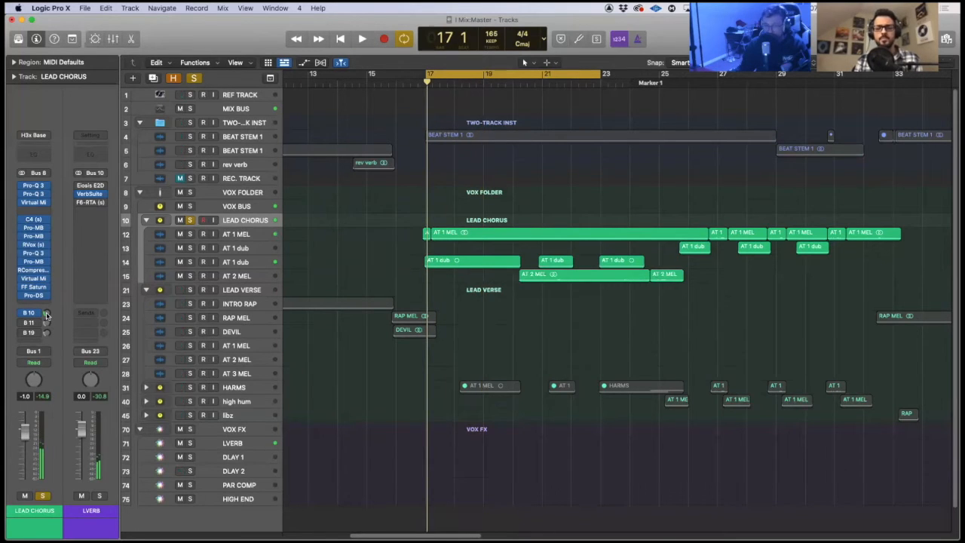
{"action": "key", "text": "space"}
{"action": "mouse_move", "coordinate": [47, 314]}
{"action": "left_mouse_down"}
{"action": "mouse_move", "coordinate": [47, 297]}
{"action": "mouse_move", "coordinate": [47, 319]}
{"action": "mouse_move", "coordinate": [47, 309]}
{"action": "left_mouse_up"}
{"action": "key", "text": "space"}
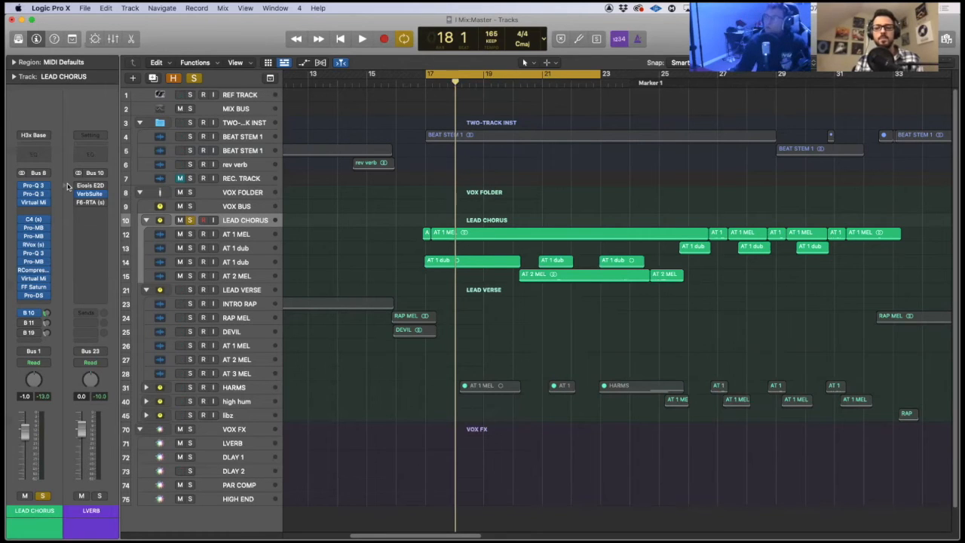
Open VerbSuite on LVERB, raise Decay to 100%, and audition the return soloed in place of LEAD CHORUS.
{"action": "key", "text": "y"}
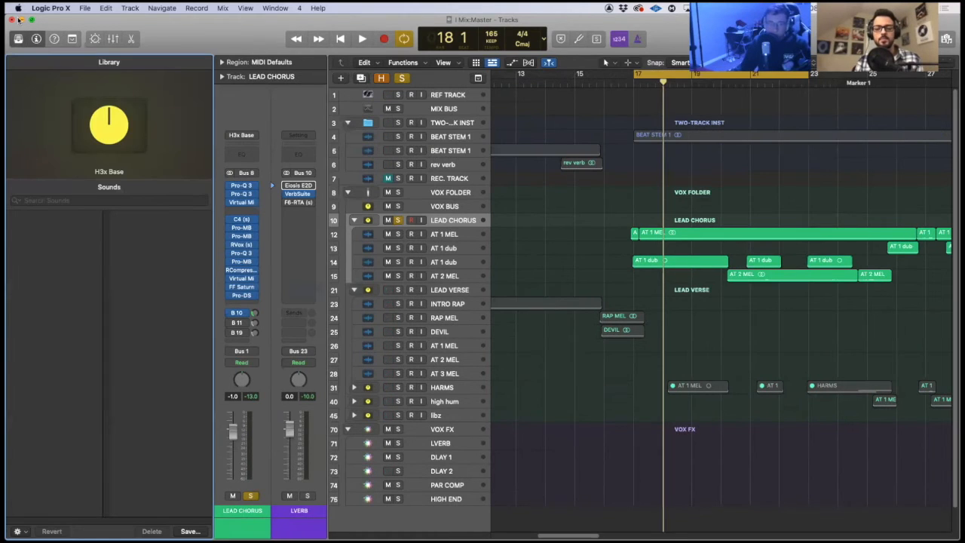
{"action": "left_click", "coordinate": [19, 41]}
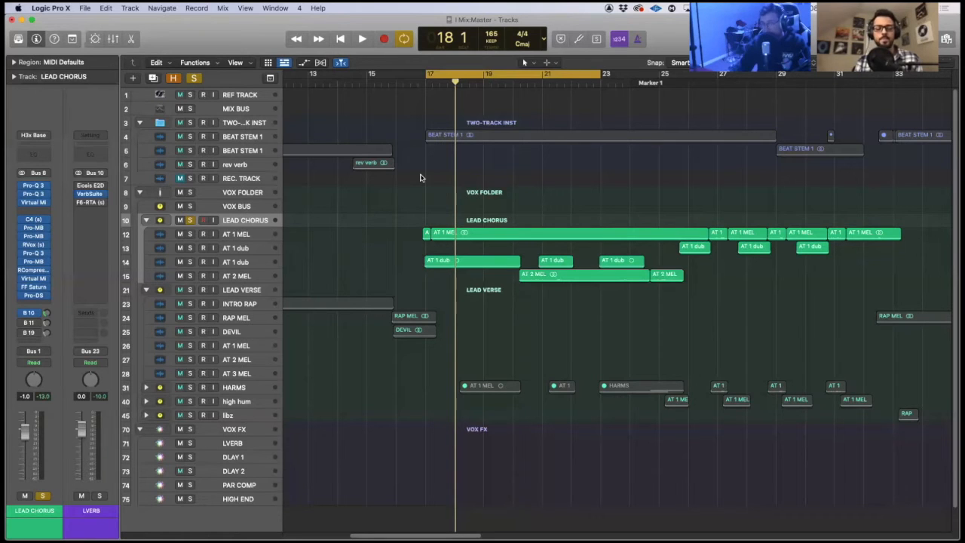
{"action": "left_click", "coordinate": [89, 193]}
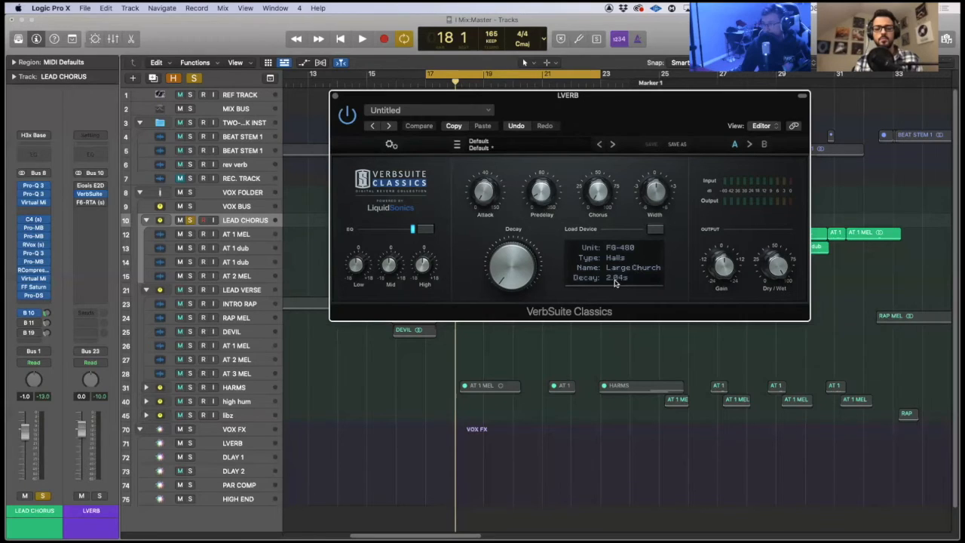
{"action": "left_click_drag", "start_coordinate": [526, 275], "coordinate": [515, 217]}
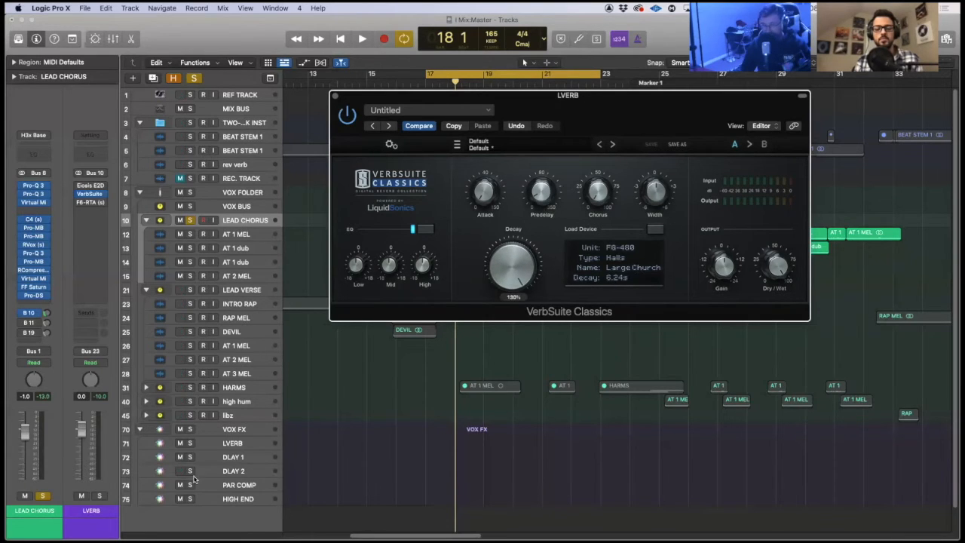
{"action": "left_click", "coordinate": [42, 496]}
{"action": "left_click", "coordinate": [99, 495]}
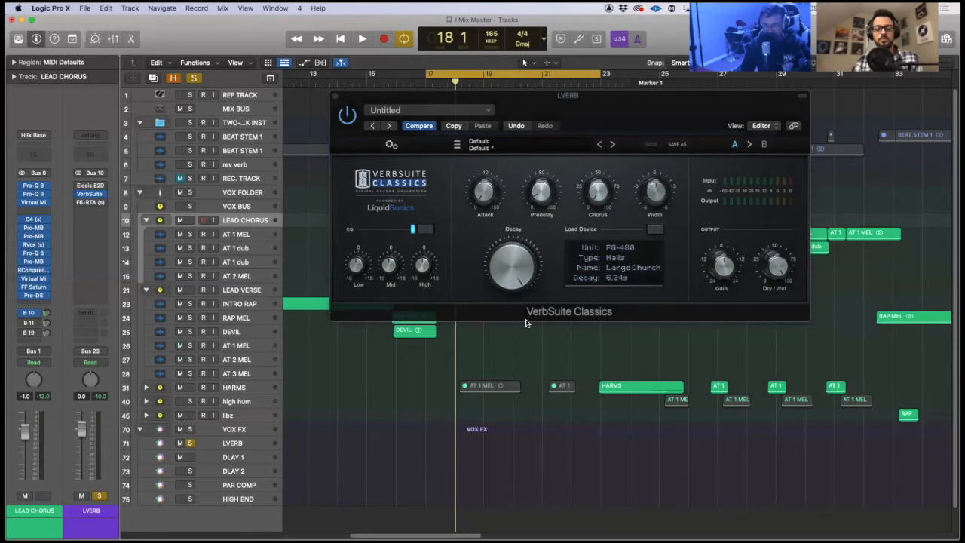
{"action": "key", "text": "space"}
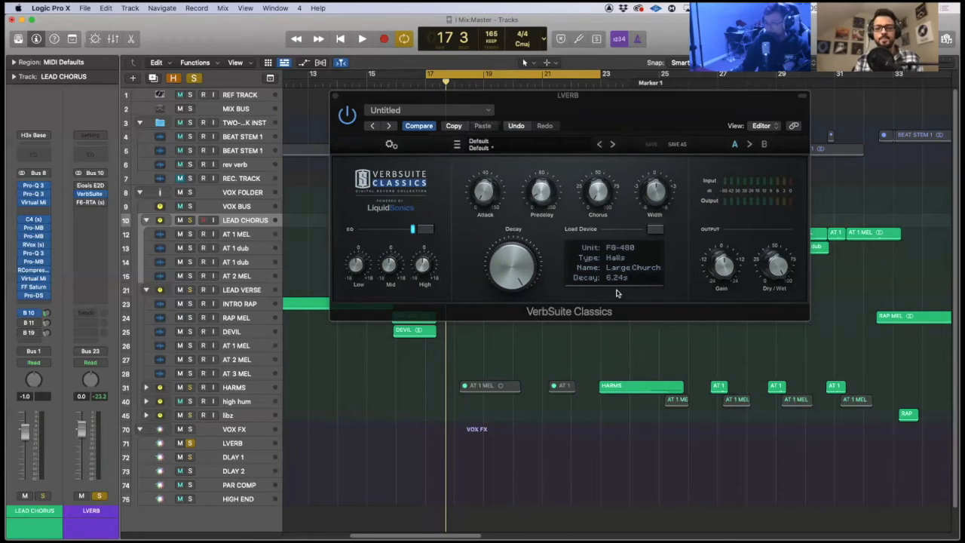
Lower VerbSuite's Decay to 2.07 s and audition LEAD CHORUS soloed in place of LVERB.
{"action": "left_click_drag", "start_coordinate": [514, 254], "coordinate": [498, 344]}
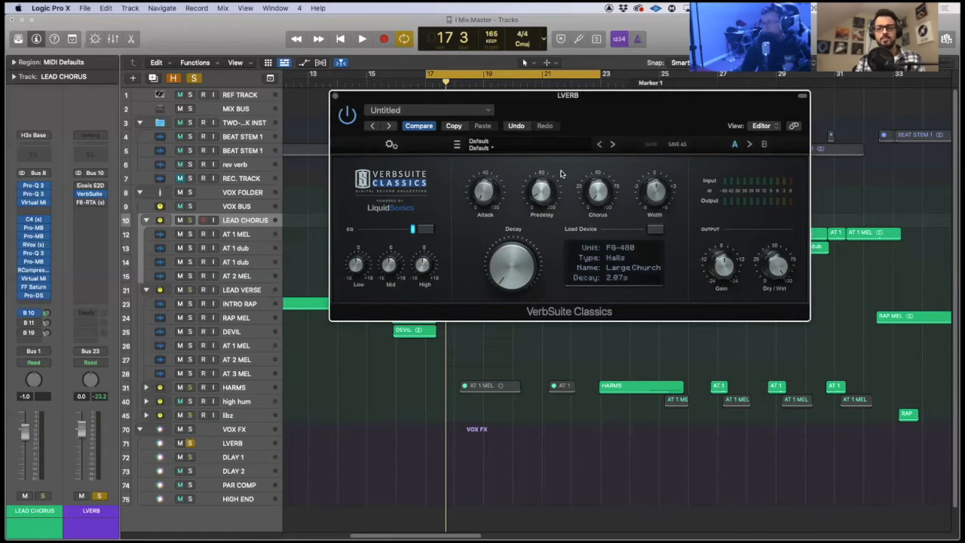
{"action": "mouse_move", "coordinate": [512, 242]}
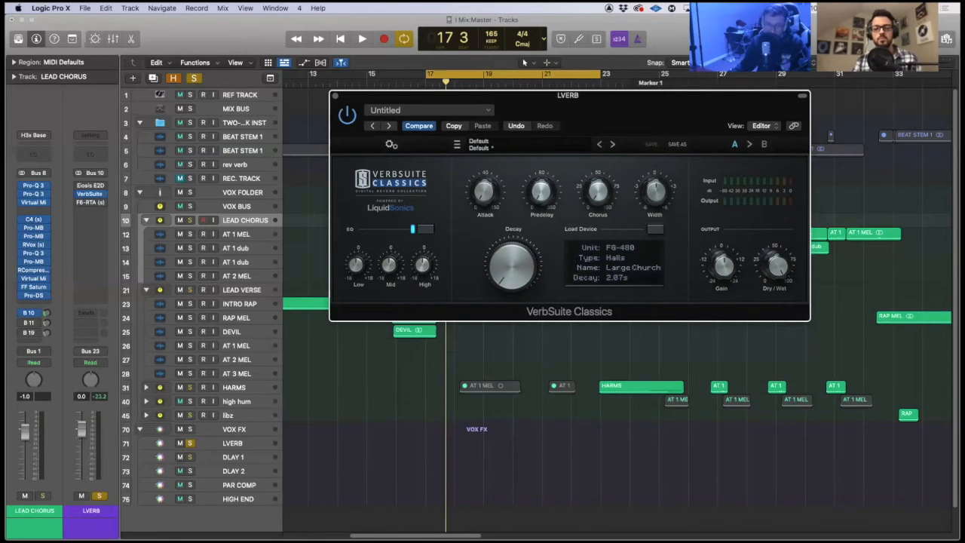
{"action": "left_click", "coordinate": [104, 498]}
{"action": "key", "text": "space"}
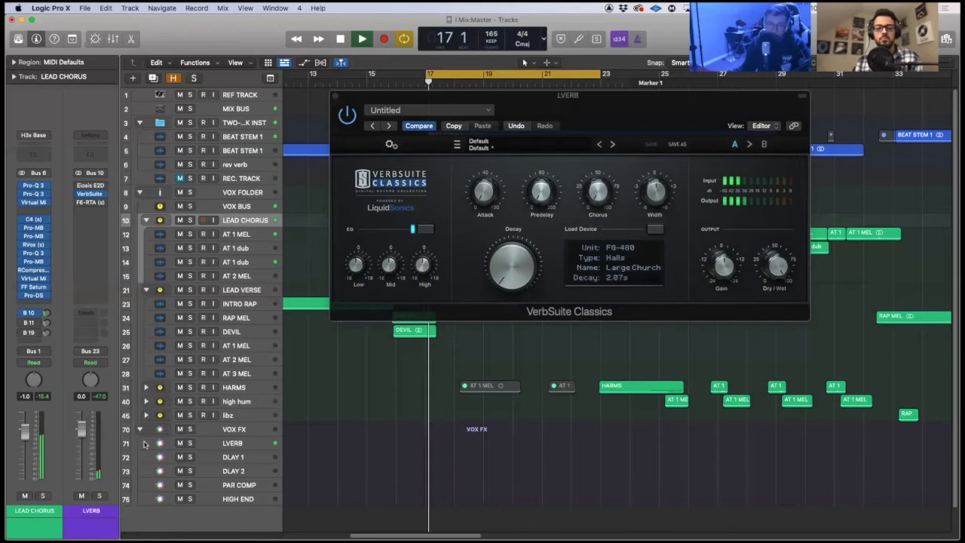
{"action": "left_click", "coordinate": [191, 221]}
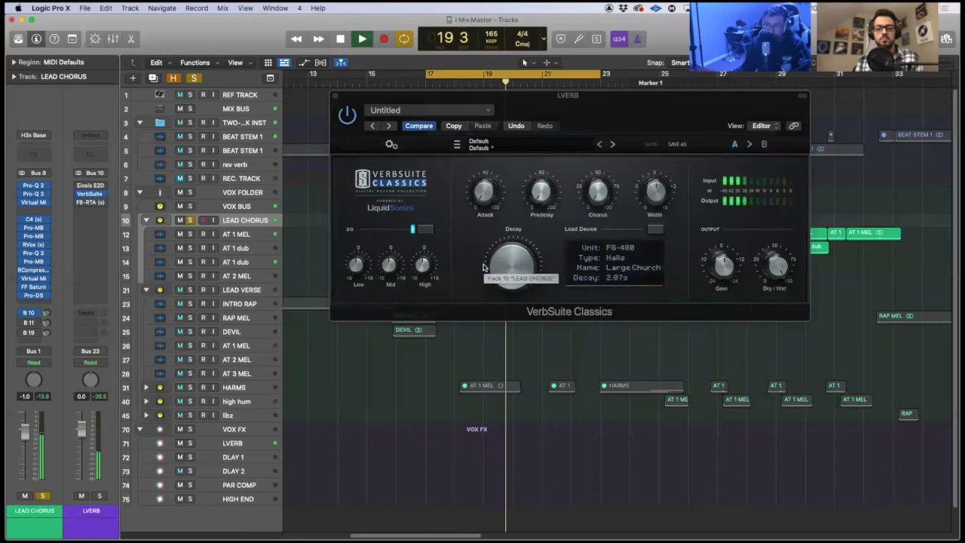
{"action": "key", "text": "space"}
Audition soloed LEAD CHORUS while raising VerbSuite's Predelay to 51.5 ms, and lower the Predelay again.
{"action": "left_click_drag", "start_coordinate": [541, 201], "coordinate": [542, 172]}
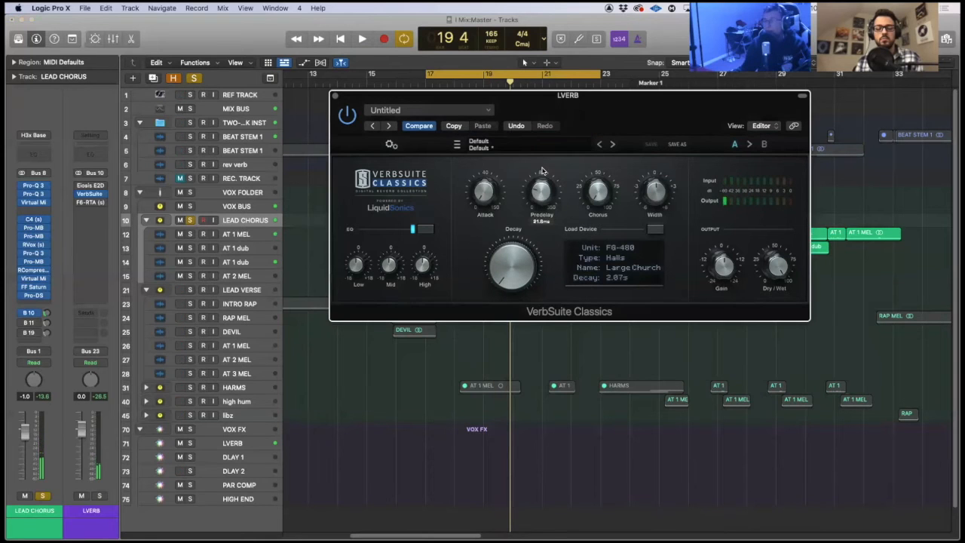
{"action": "key", "text": "space"}
{"action": "left_click_drag", "start_coordinate": [542, 198], "coordinate": [543, 189]}
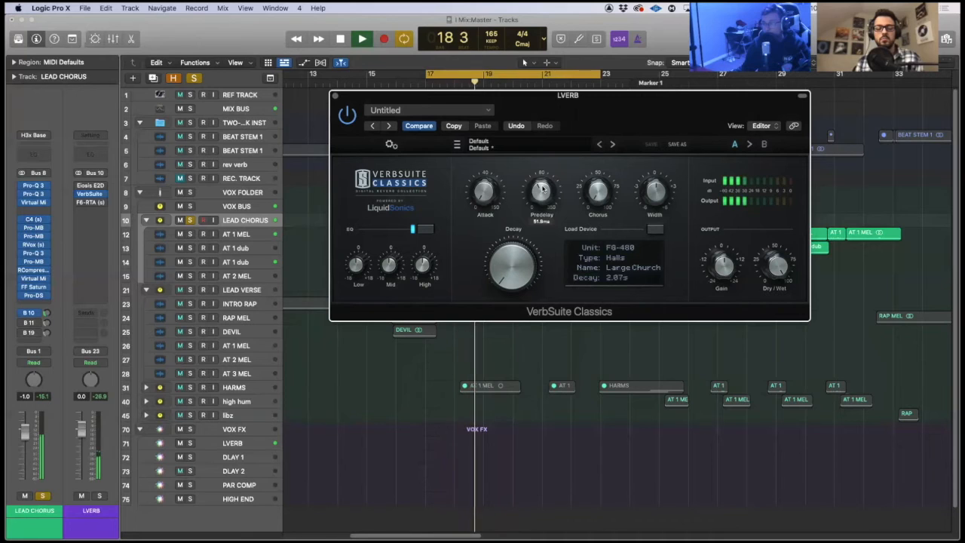
{"action": "key", "text": "space"}
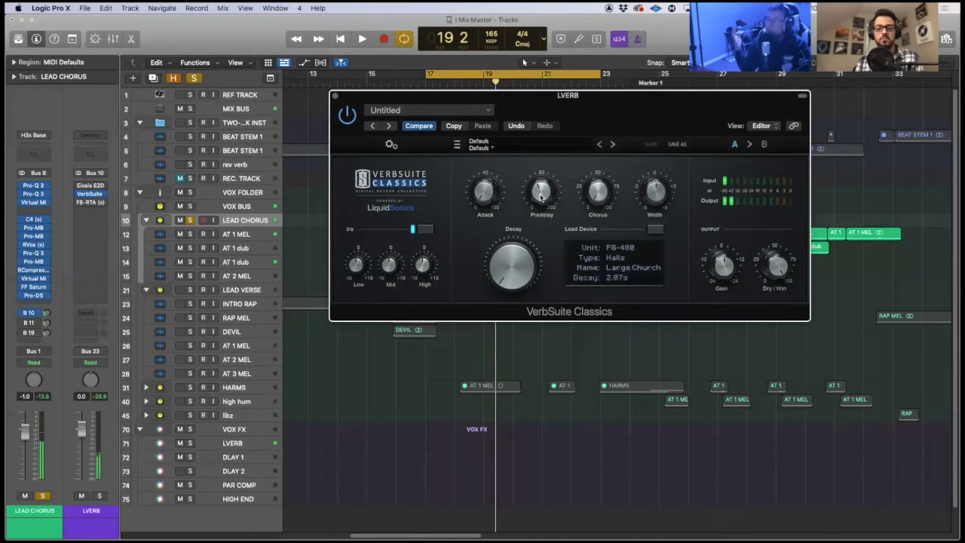
{"action": "left_click_drag", "start_coordinate": [541, 198], "coordinate": [540, 226]}
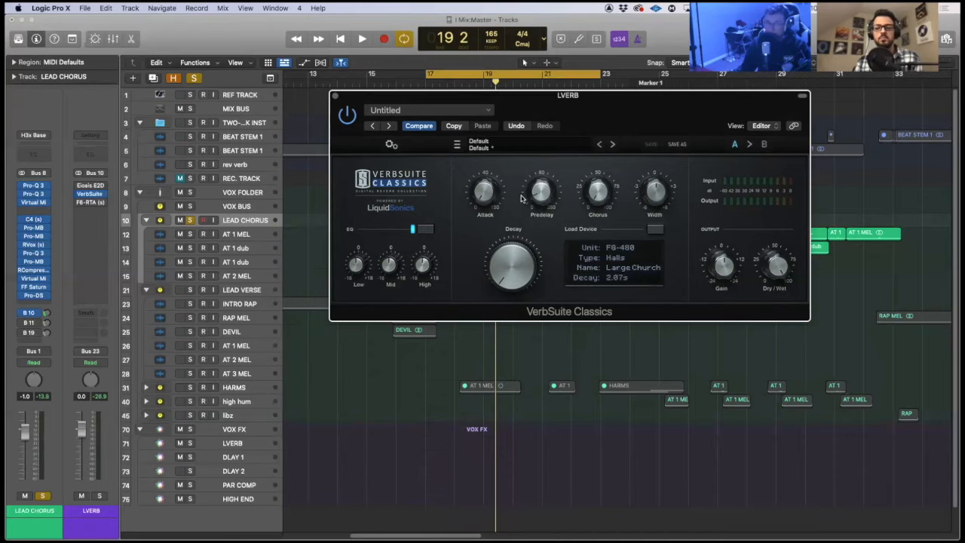
Insert a stereo Reverb Calculator between the de-esser and VerbSuite on LVERB and move its window clear of the tracks.
{"action": "left_click", "coordinate": [106, 194]}
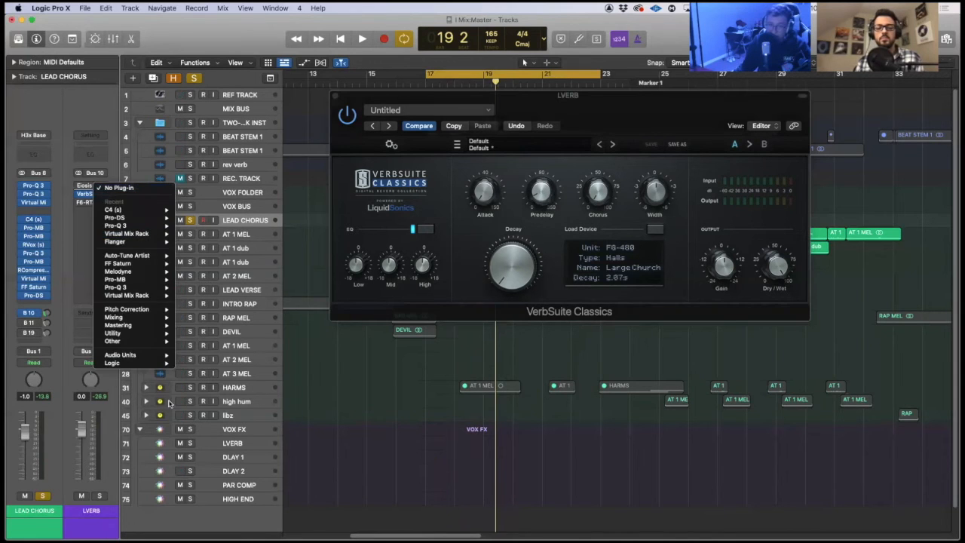
{"action": "mouse_move", "coordinate": [155, 363]}
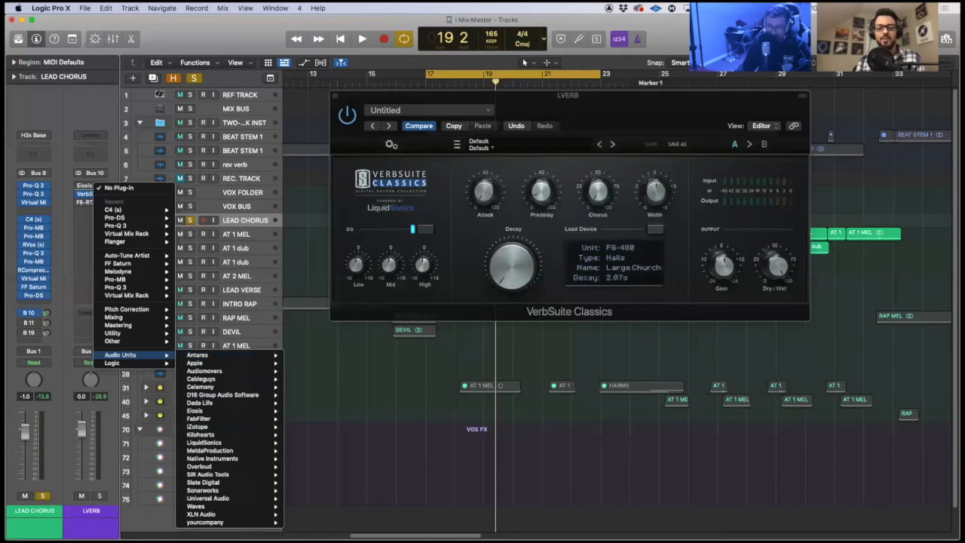
{"action": "mouse_move", "coordinate": [201, 525]}
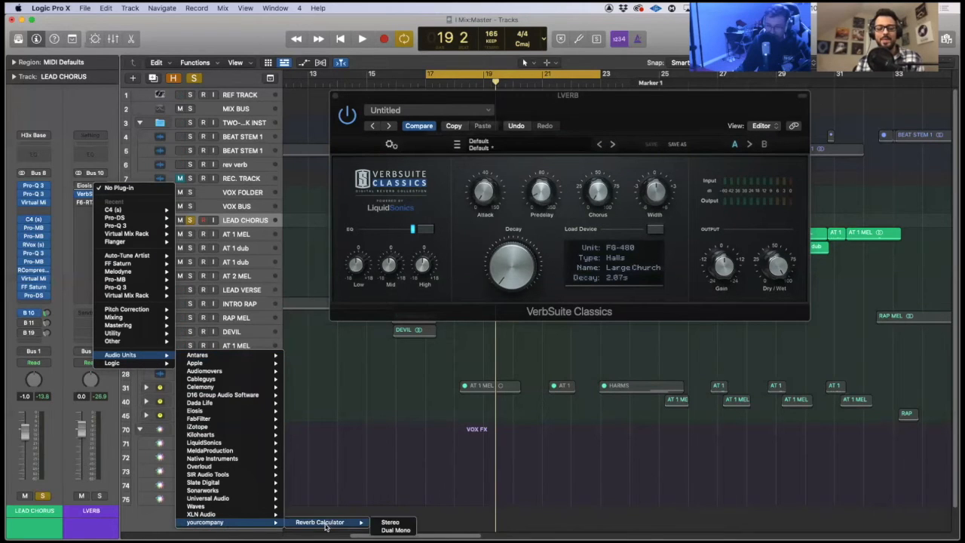
{"action": "mouse_move", "coordinate": [315, 523]}
{"action": "left_click", "coordinate": [374, 521]}
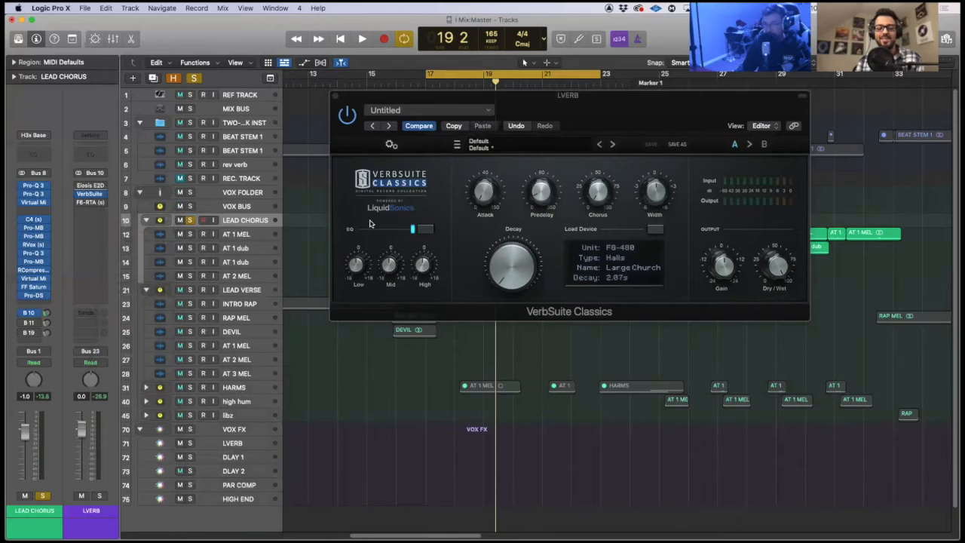
{"action": "left_click_drag", "start_coordinate": [521, 101], "coordinate": [747, 204]}
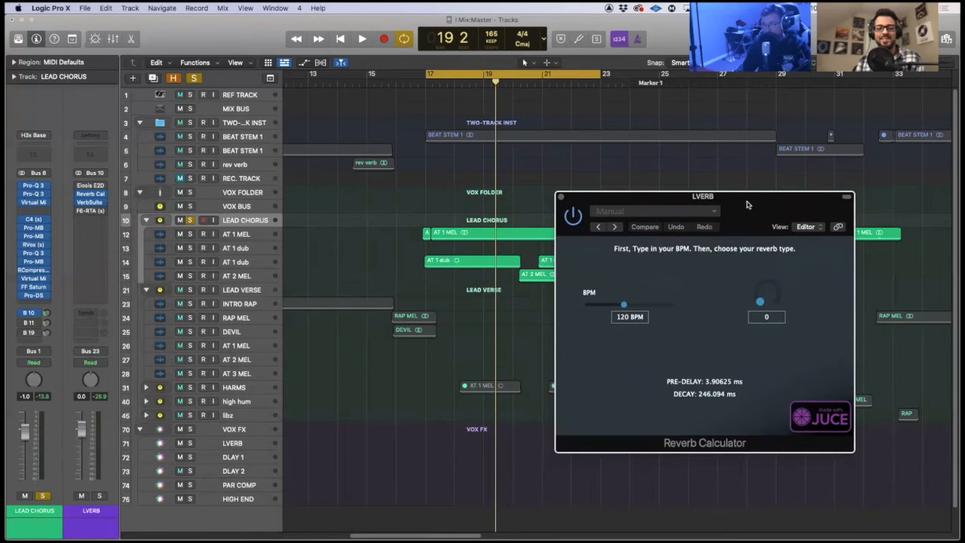
Set Reverb Calculator to 165 BPM with the Large Plate reverb type, and close it.
{"action": "left_click", "coordinate": [624, 317]}
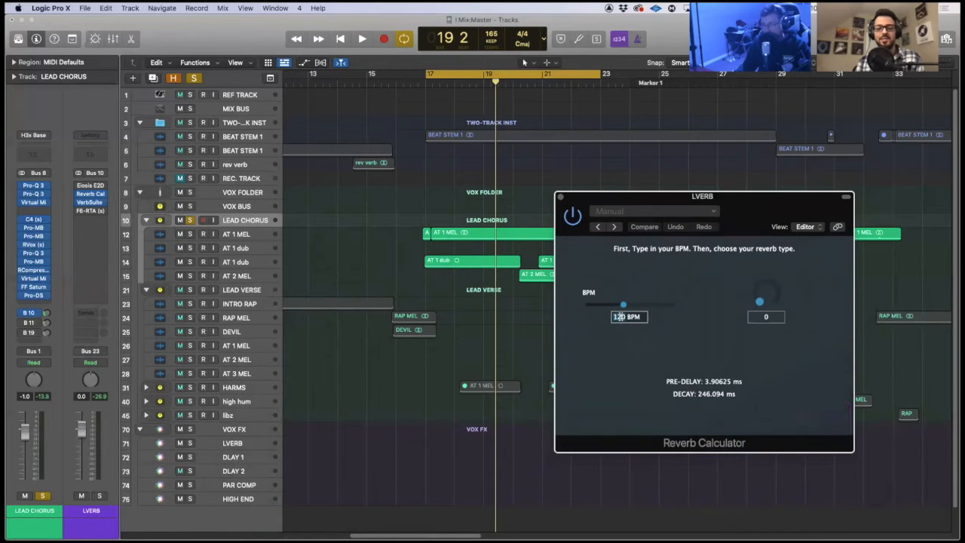
{"action": "type", "text": "165"}
{"action": "key", "text": "Return"}
{"action": "left_click_drag", "start_coordinate": [759, 302], "coordinate": [779, 249]}
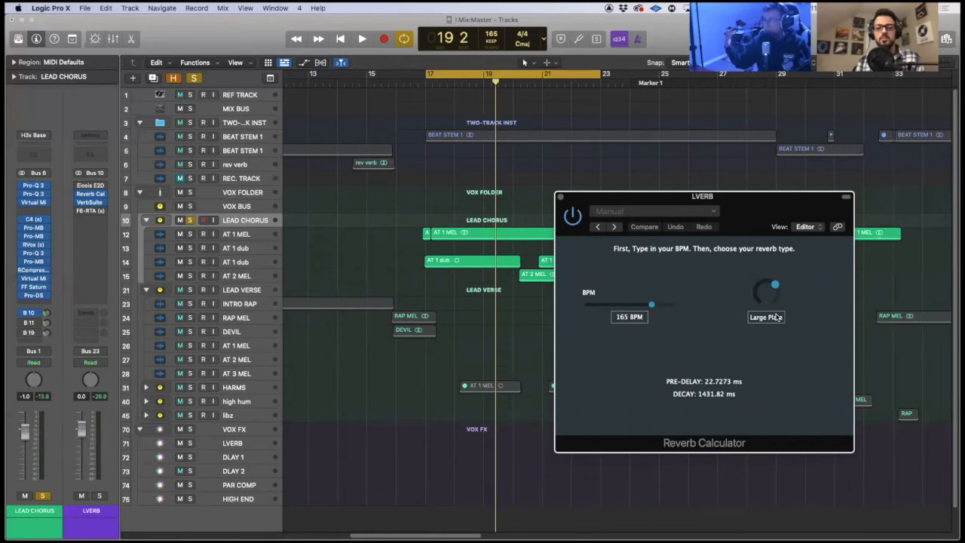
{"action": "key", "text": "space"}
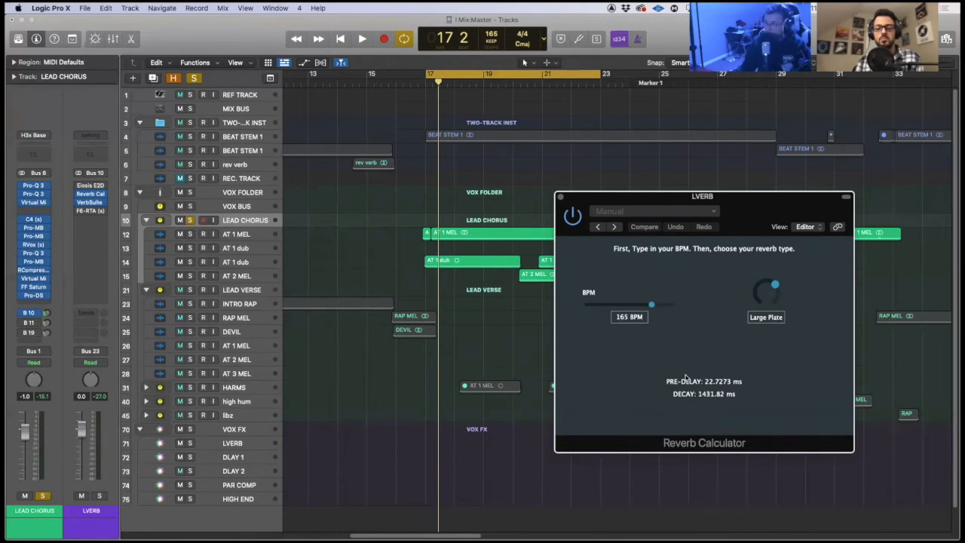
{"action": "left_click", "coordinate": [559, 197]}
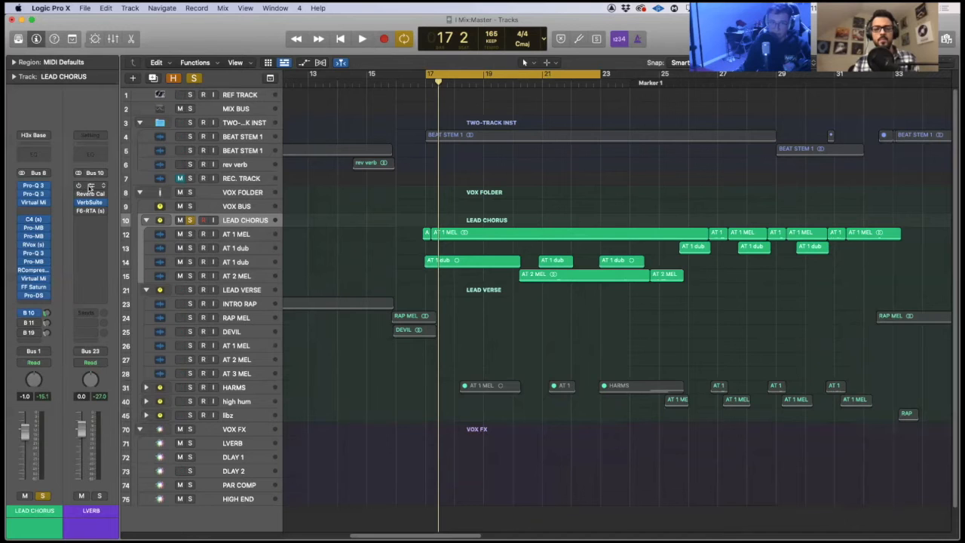
Check LVERB's Eiosis E2Deesser and view the return strips fed by LEAD CHORUS's B 11, B 19 and B 10 sends.
{"action": "left_click", "coordinate": [89, 185]}
{"action": "left_click", "coordinate": [306, 139]}
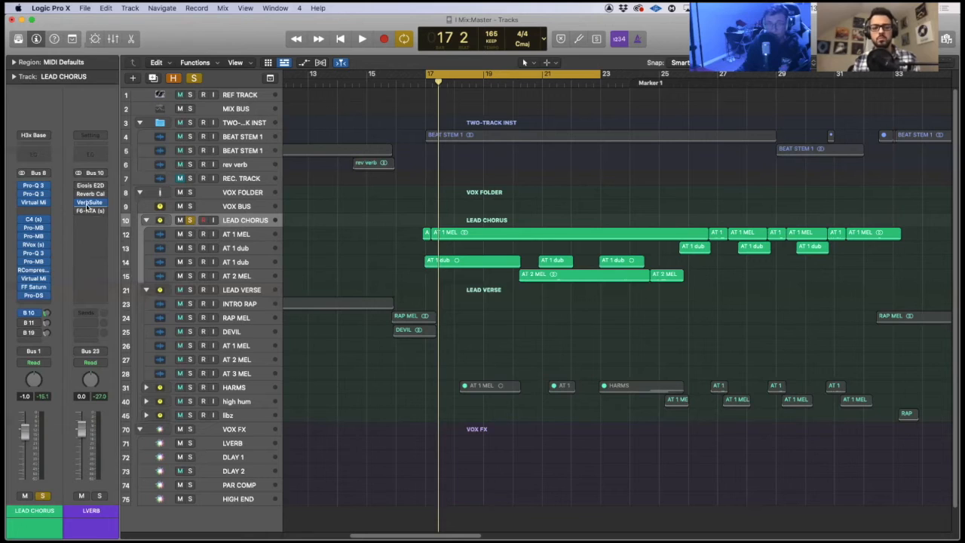
{"action": "left_click", "coordinate": [30, 323]}
{"action": "left_click", "coordinate": [12, 337]}
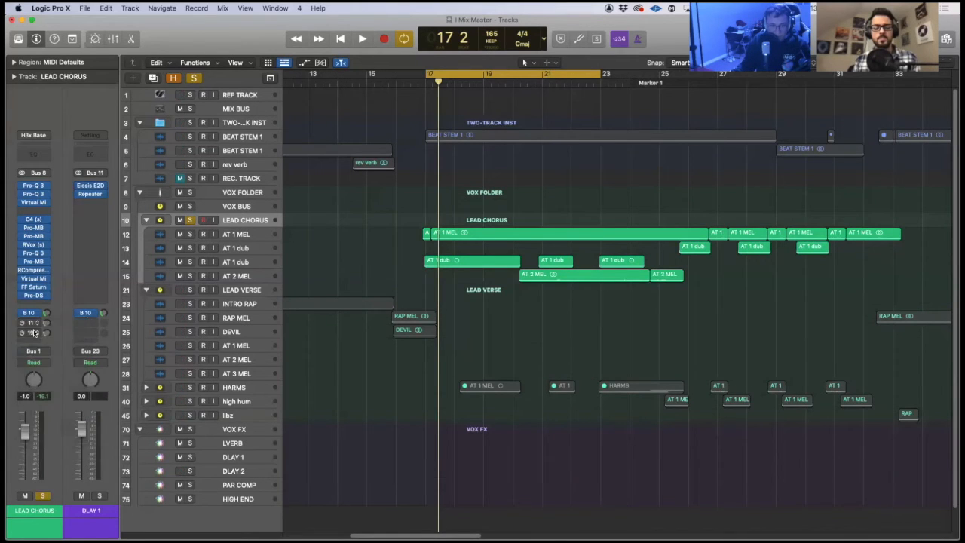
{"action": "left_click", "coordinate": [33, 333]}
{"action": "left_click", "coordinate": [9, 337]}
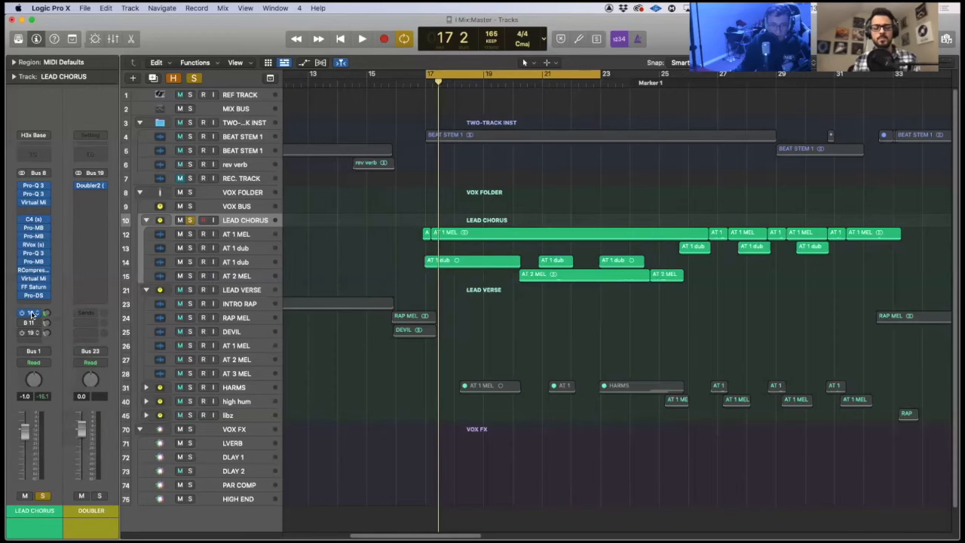
{"action": "left_click", "coordinate": [30, 312]}
{"action": "left_click", "coordinate": [64, 278]}
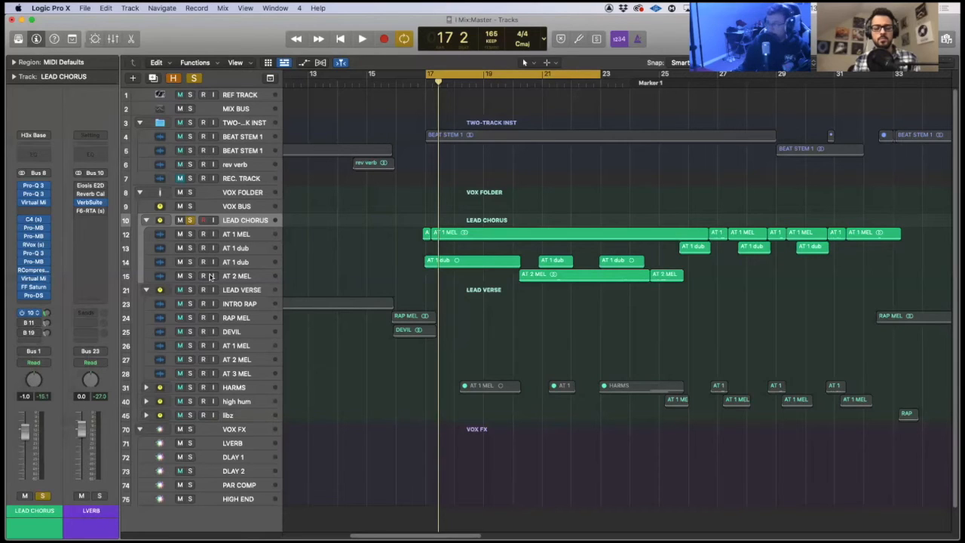
Remove Reverb Calculator from LVERB and bypass VerbSuite.
{"action": "left_click", "coordinate": [89, 204]}
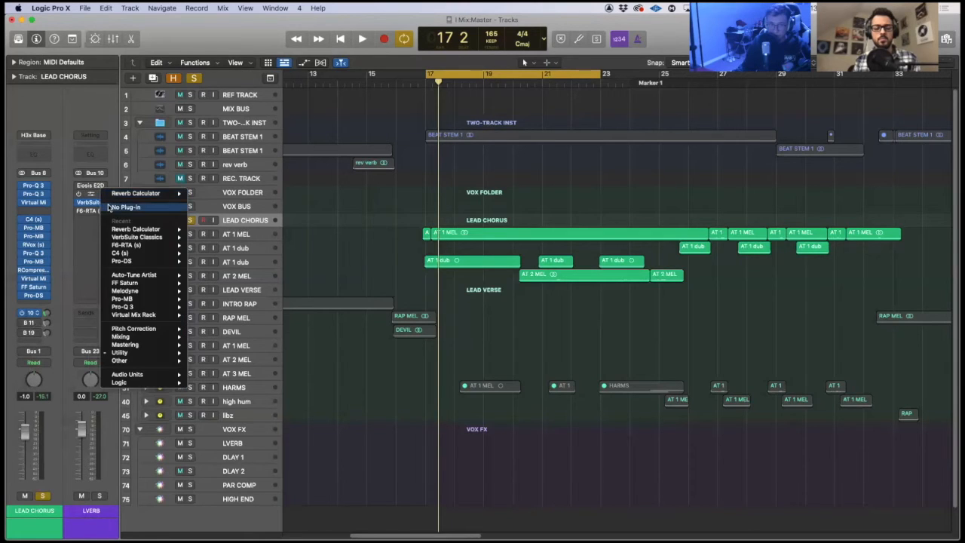
{"action": "left_click", "coordinate": [89, 205]}
{"action": "mouse_move", "coordinate": [90, 204]}
{"action": "left_mouse_down"}
{"action": "mouse_move", "coordinate": [90, 196]}
{"action": "mouse_move", "coordinate": [93, 204]}
{"action": "left_mouse_up"}
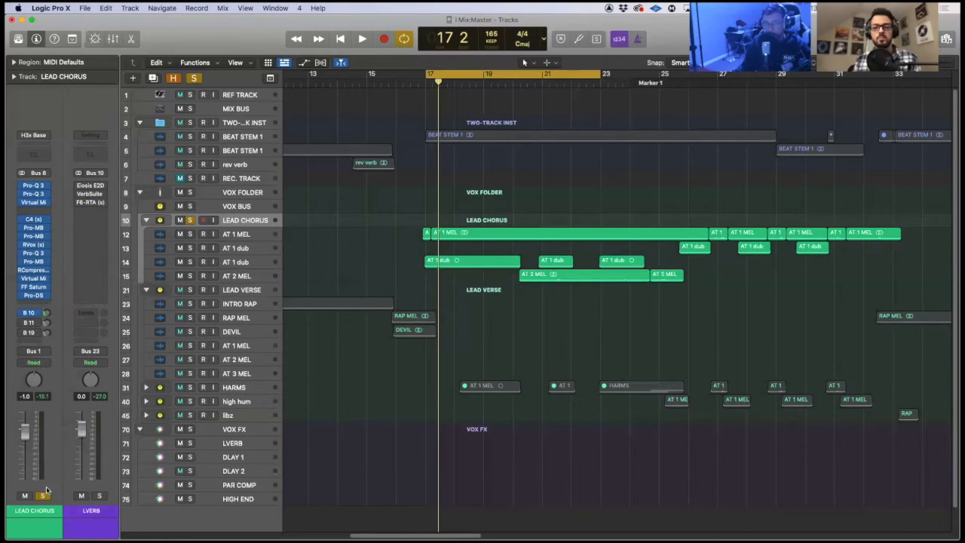
Solo LVERB in place of LEAD CHORUS and audition the return without its reverb.
{"action": "left_click", "coordinate": [100, 495]}
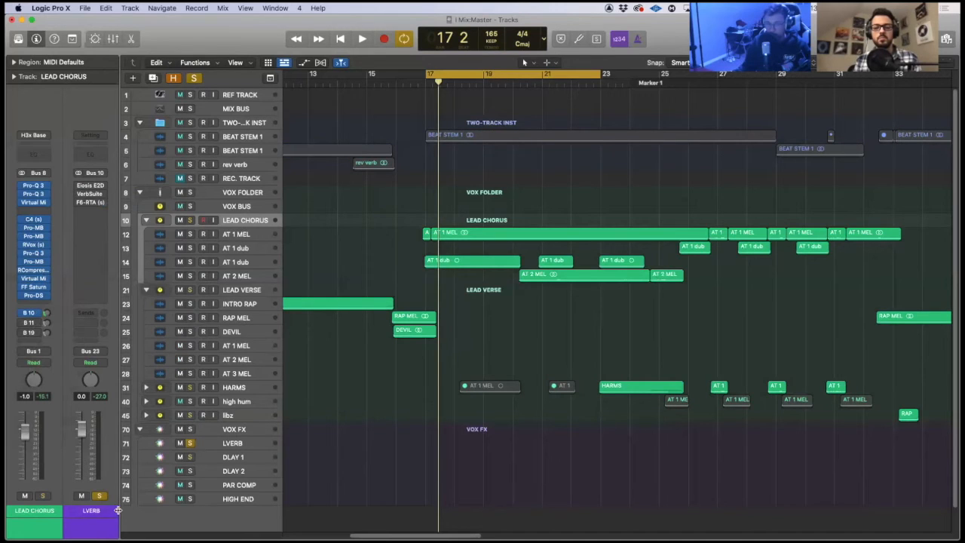
{"action": "key", "text": "space"}
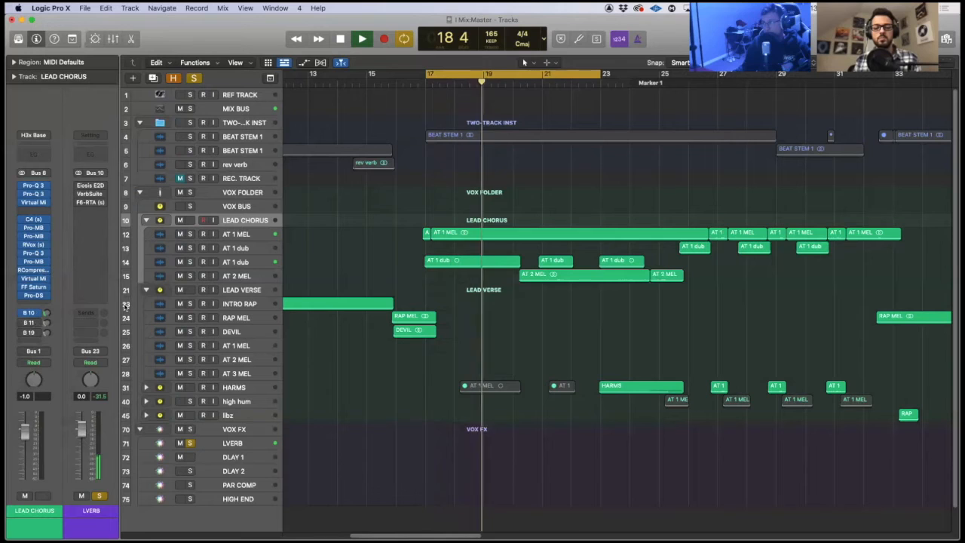
{"action": "key", "text": "space"}
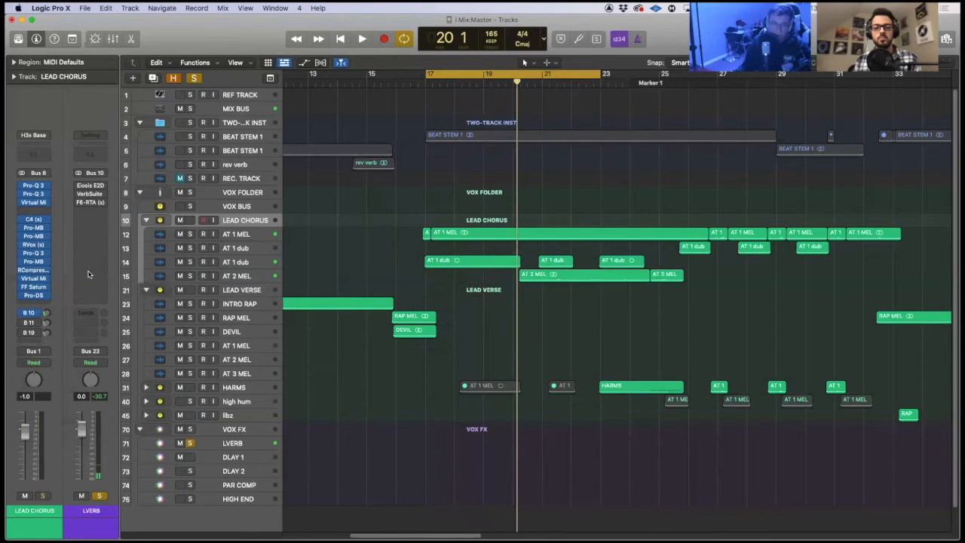
Activate Eiosis E2Deesser on LVERB, view its settings, and close its window.
{"action": "mouse_move", "coordinate": [81, 189]}
{"action": "left_click", "coordinate": [83, 185]}
{"action": "left_click_drag", "start_coordinate": [619, 150], "coordinate": [586, 136]}
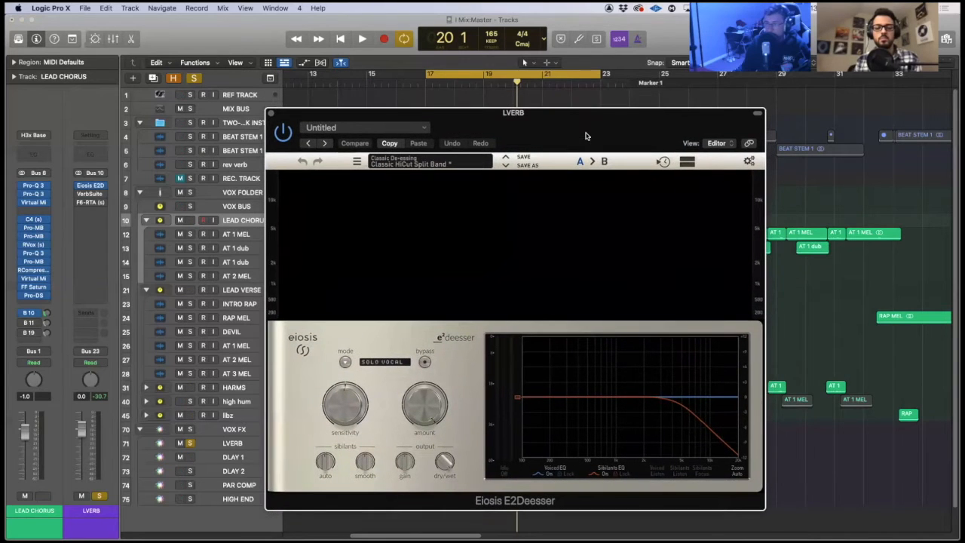
{"action": "left_click", "coordinate": [275, 112]}
Open Pro-DS on LEAD CHORUS, audition that track soloed, and switch the solo back to LVERB.
{"action": "left_click", "coordinate": [191, 221]}
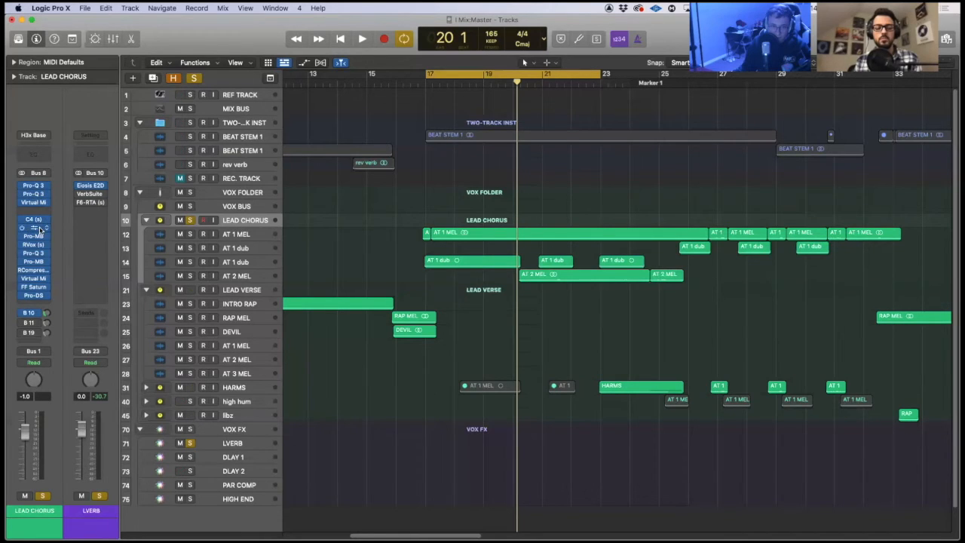
{"action": "left_click", "coordinate": [33, 294]}
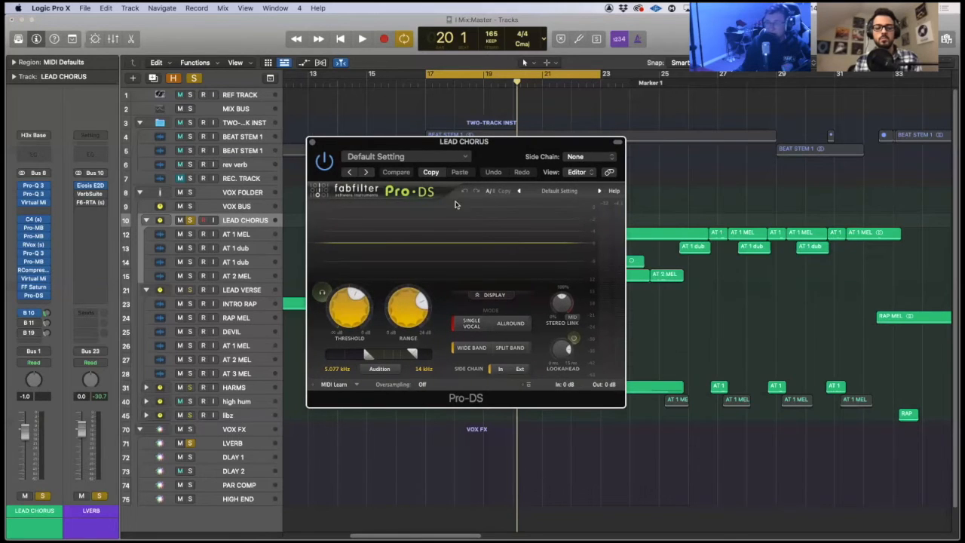
{"action": "left_click", "coordinate": [125, 499]}
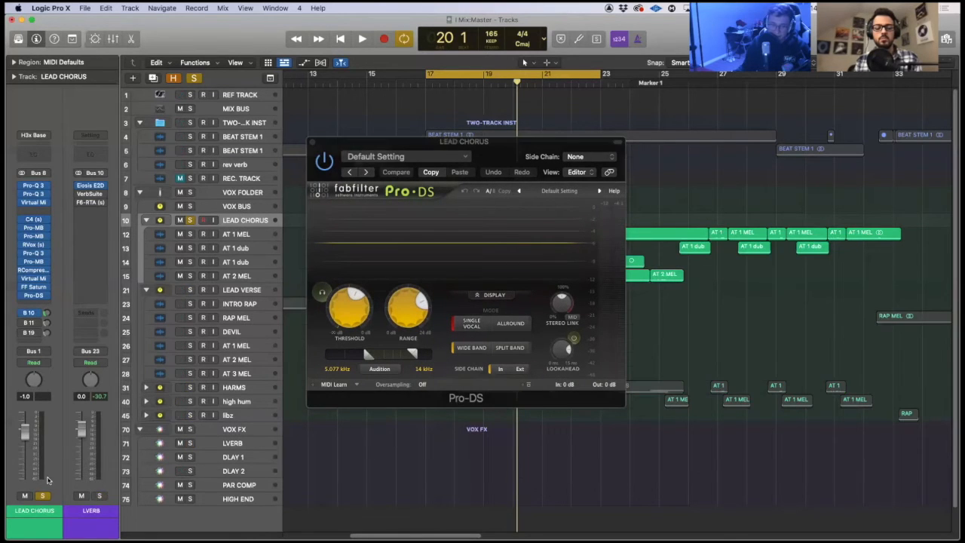
{"action": "key", "text": "space"}
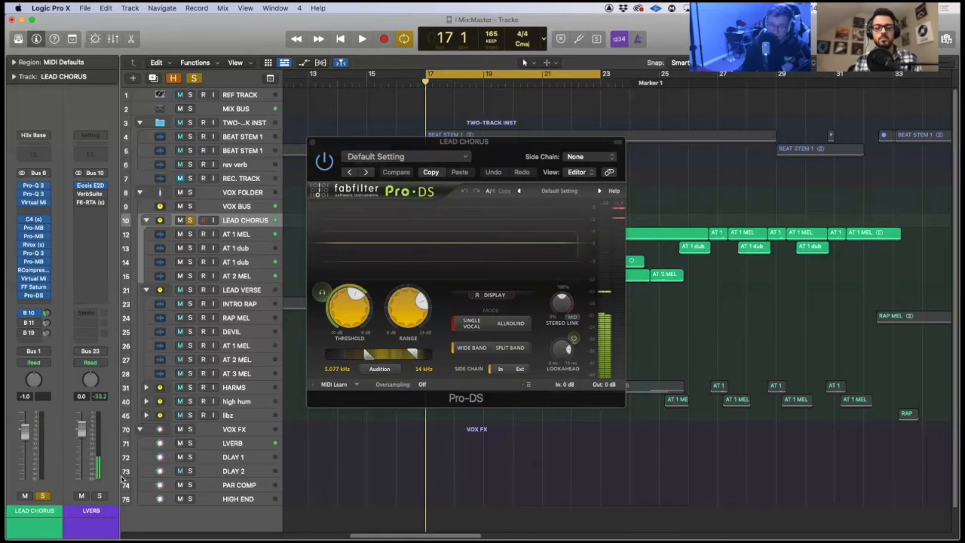
{"action": "left_click", "coordinate": [45, 496]}
{"action": "left_click", "coordinate": [99, 496]}
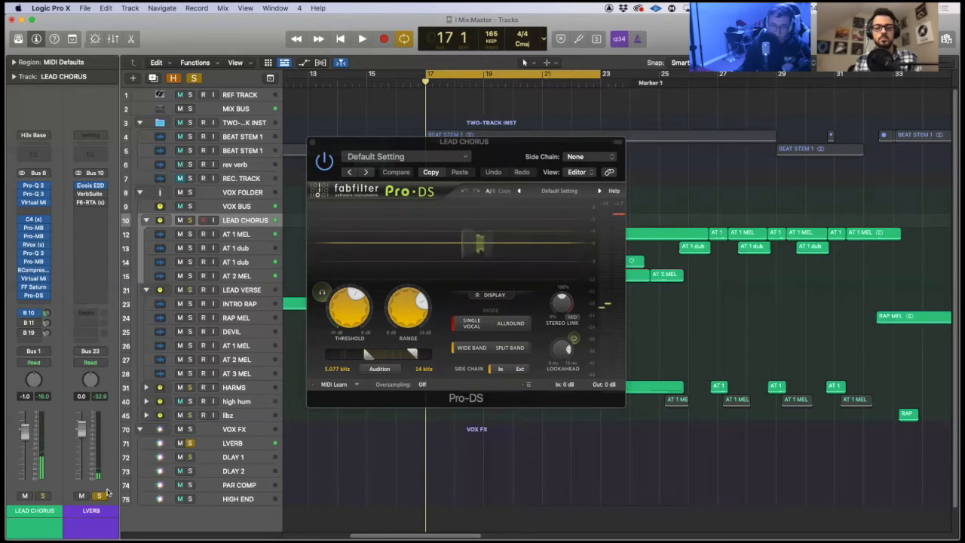
Bring up LVERB's E2Deesser in place of the Pro-DS window and reposition it in full view.
{"action": "left_click", "coordinate": [90, 186]}
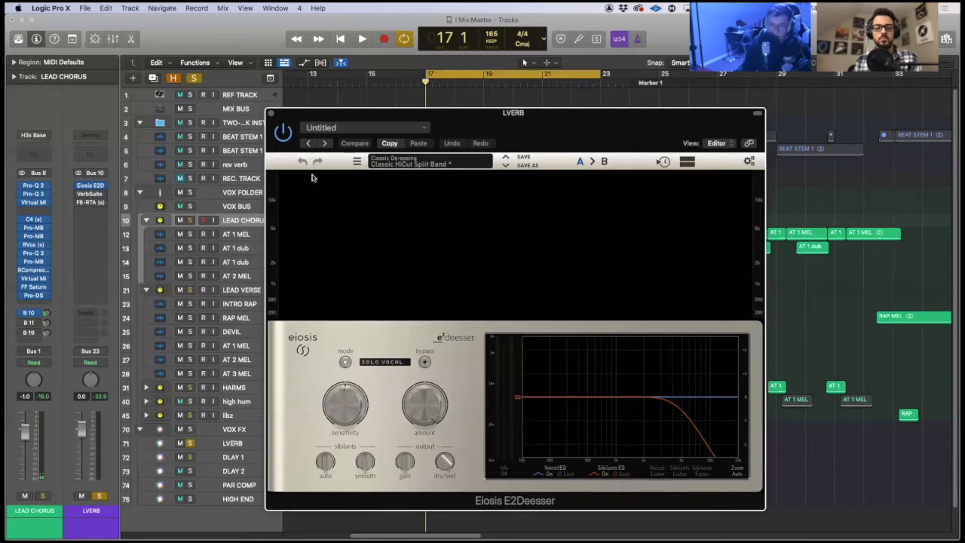
{"action": "left_click_drag", "start_coordinate": [455, 128], "coordinate": [425, 299]}
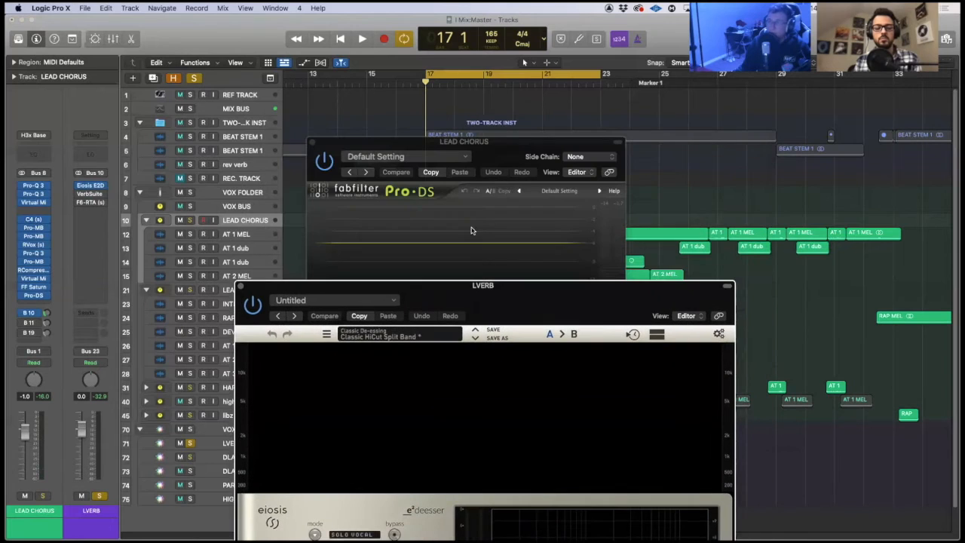
{"action": "left_click", "coordinate": [312, 142]}
{"action": "left_click_drag", "start_coordinate": [562, 297], "coordinate": [545, 113]}
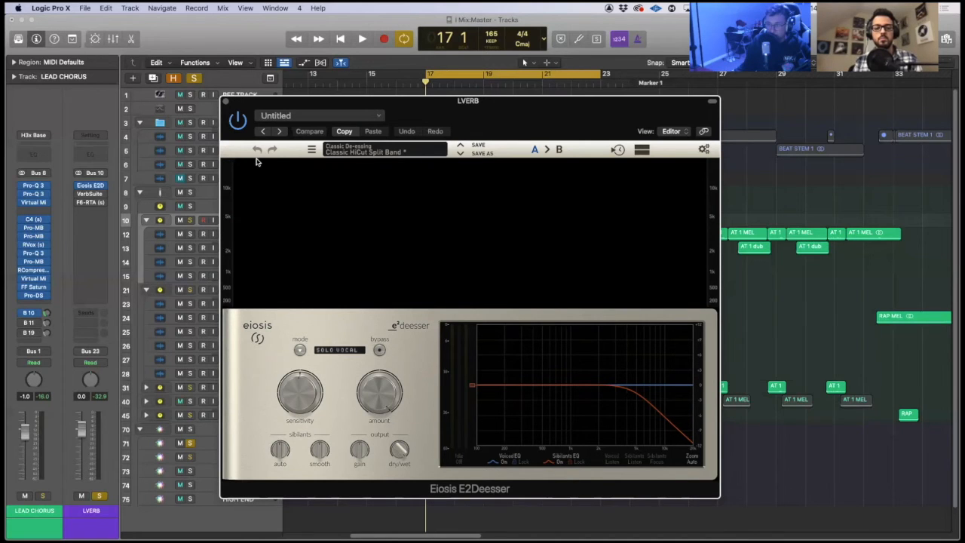
Look through E2Deesser's preset categories and adjust its dry/wet output.
{"action": "left_click", "coordinate": [351, 153]}
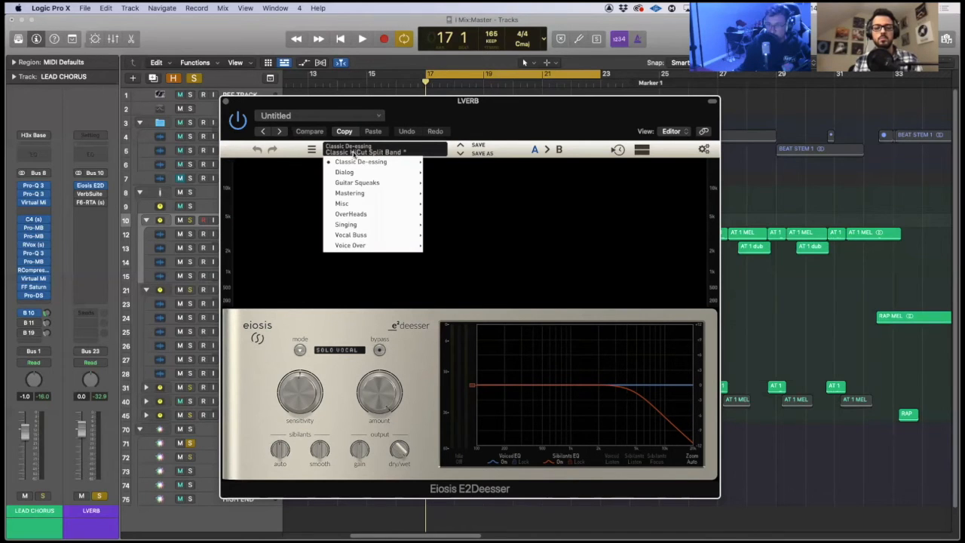
{"action": "left_click", "coordinate": [407, 148]}
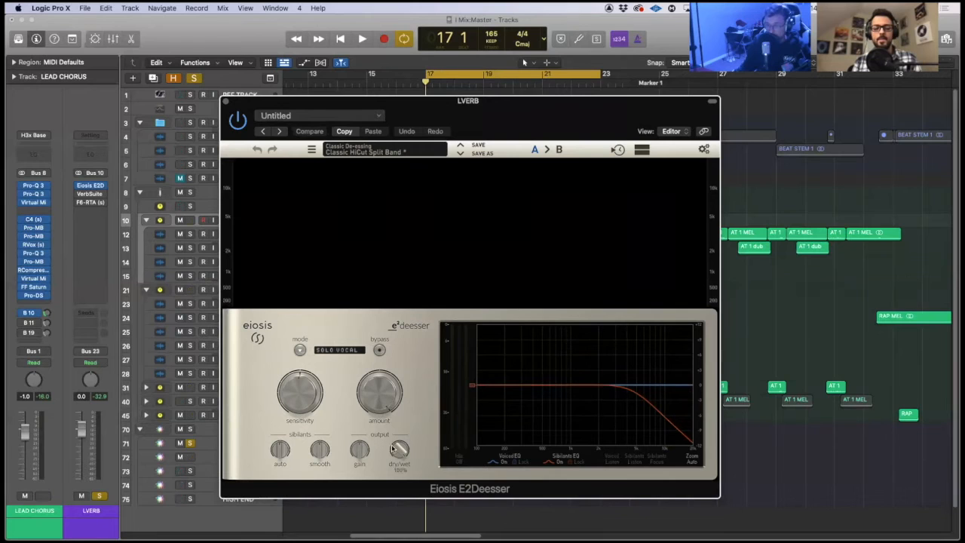
{"action": "left_click_drag", "start_coordinate": [395, 457], "coordinate": [400, 518]}
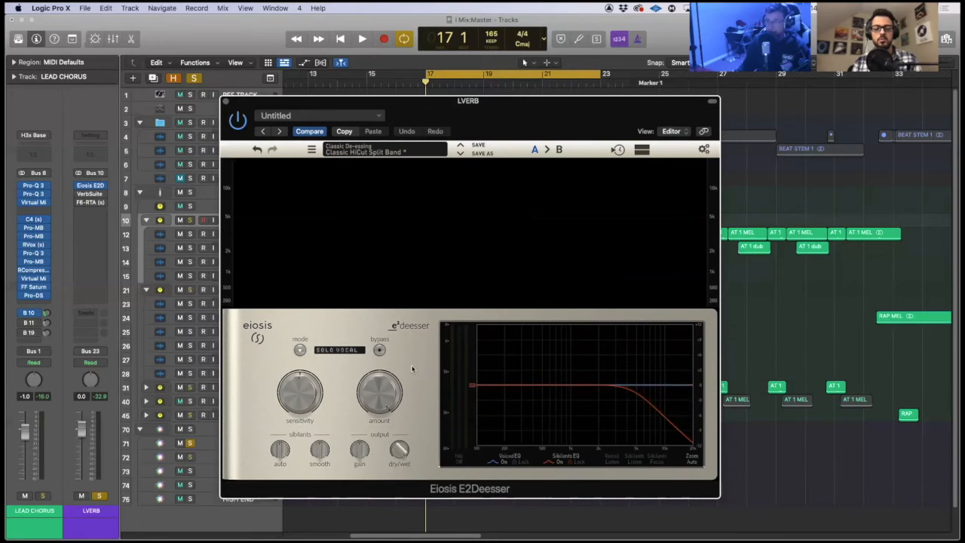
{"action": "mouse_move", "coordinate": [368, 408]}
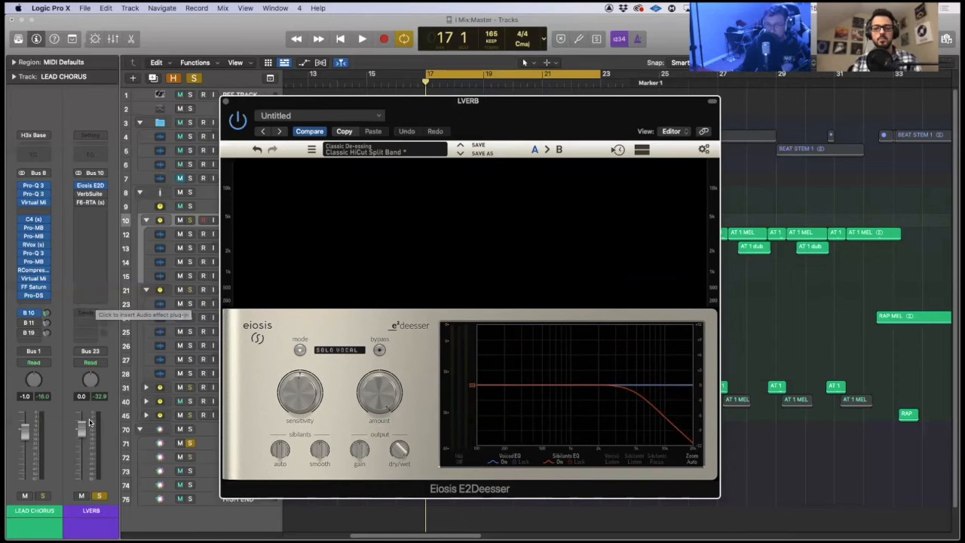
Compare the soloed LVERB with E2Deesser active and bypassed over the loop, and close the de-esser window.
{"action": "key", "text": "space"}
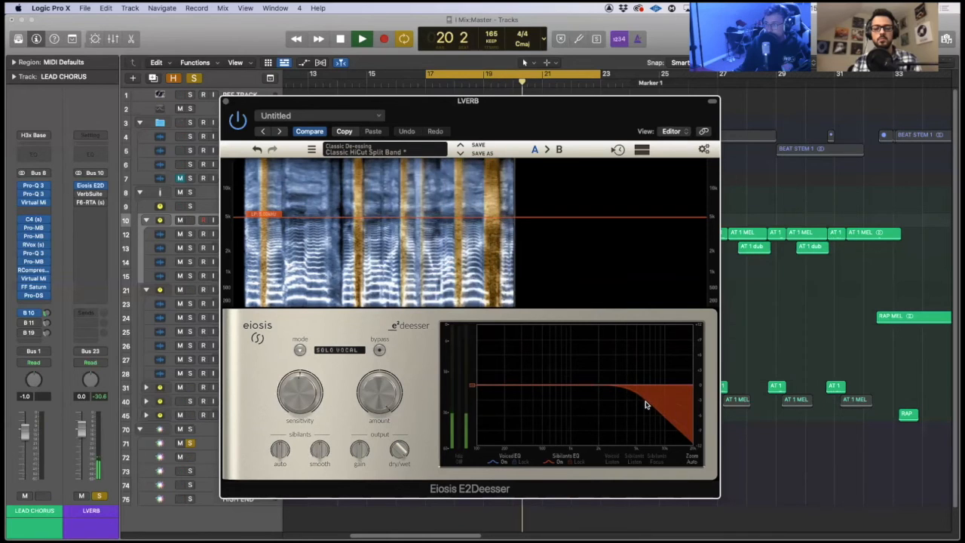
{"action": "key", "text": "space"}
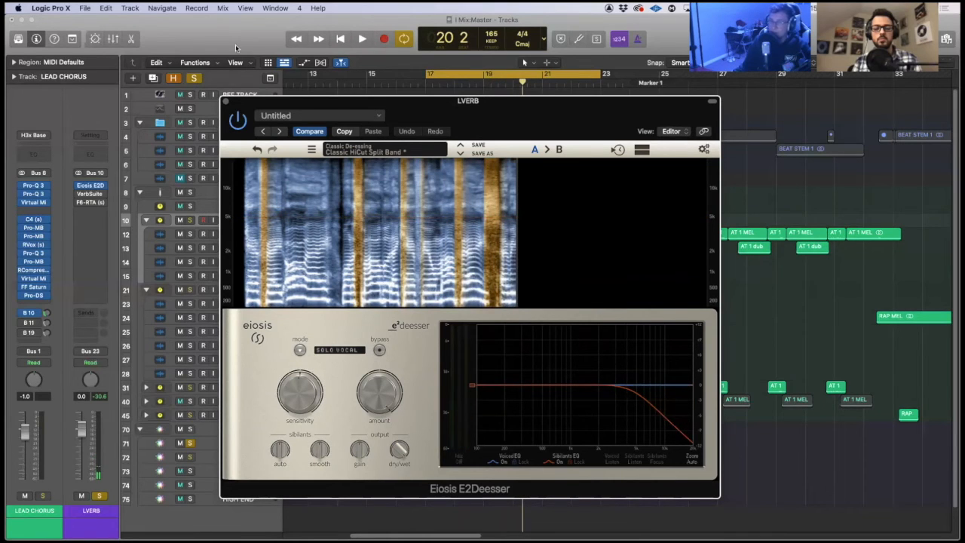
{"action": "left_click", "coordinate": [239, 122]}
{"action": "key", "text": "space"}
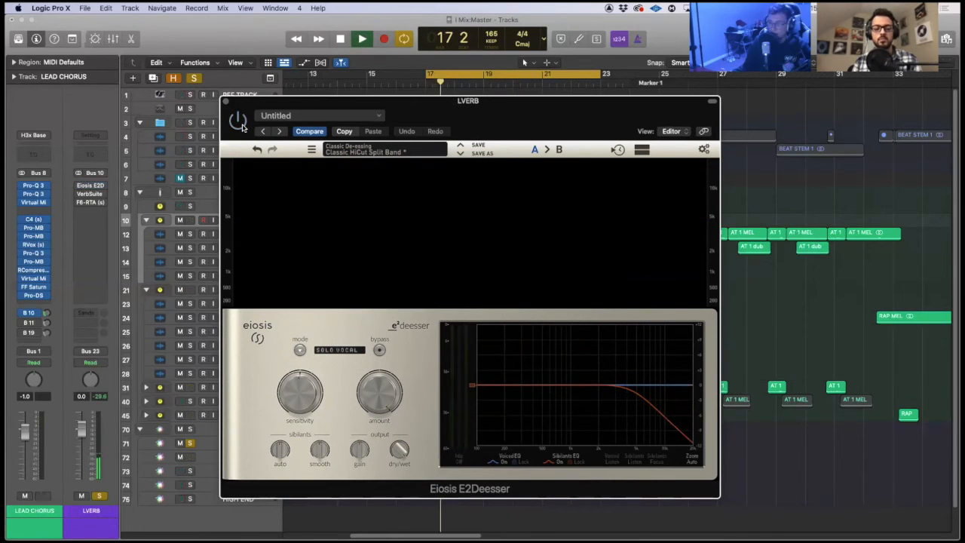
{"action": "key", "text": "space"}
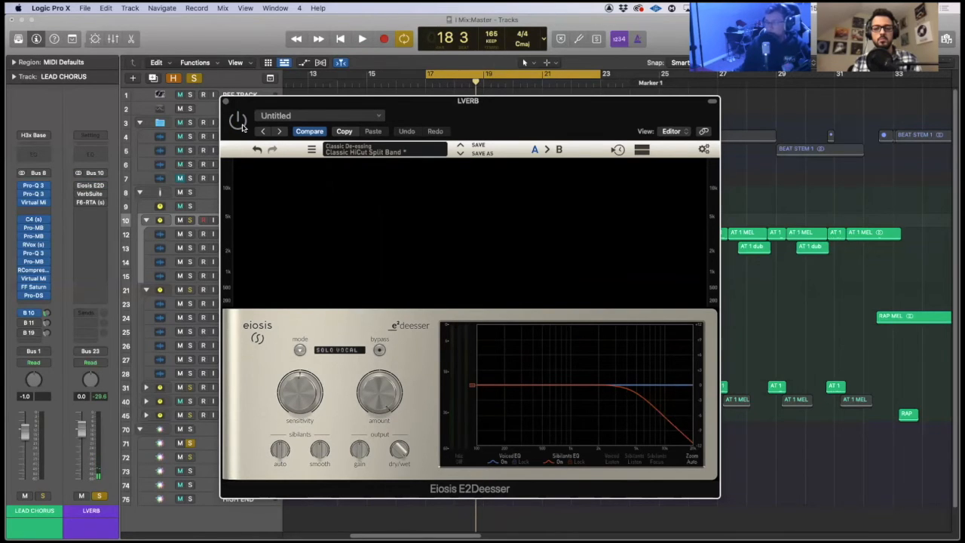
{"action": "key", "text": "space"}
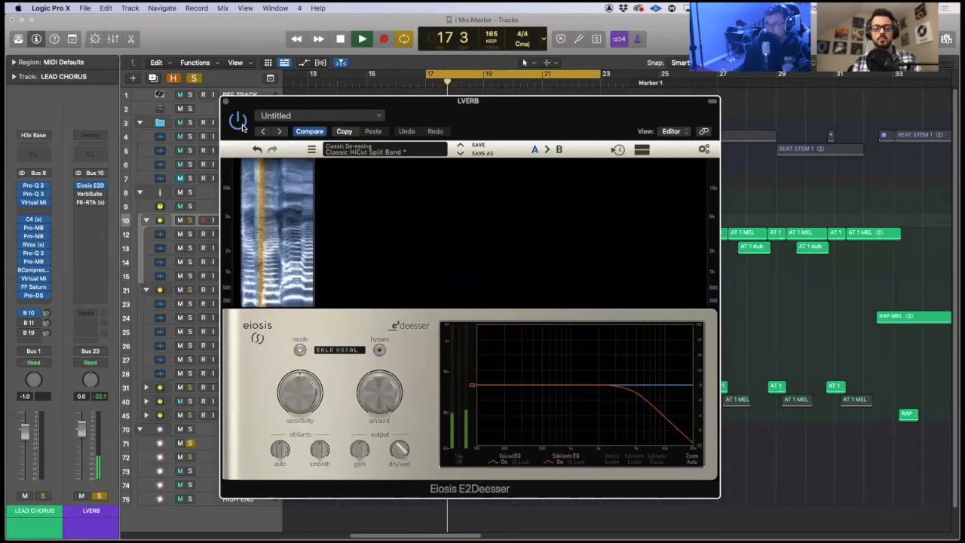
{"action": "key", "text": "space"}
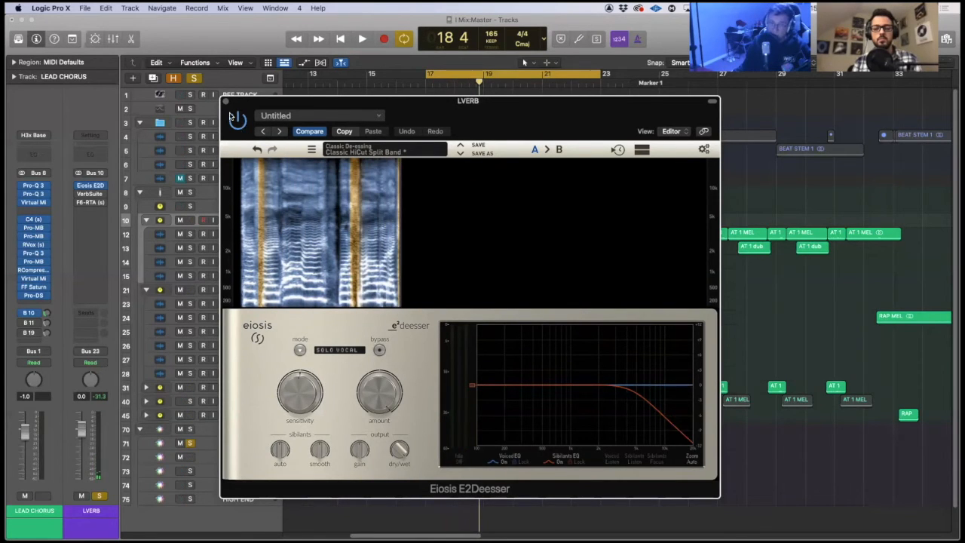
{"action": "left_click", "coordinate": [225, 101]}
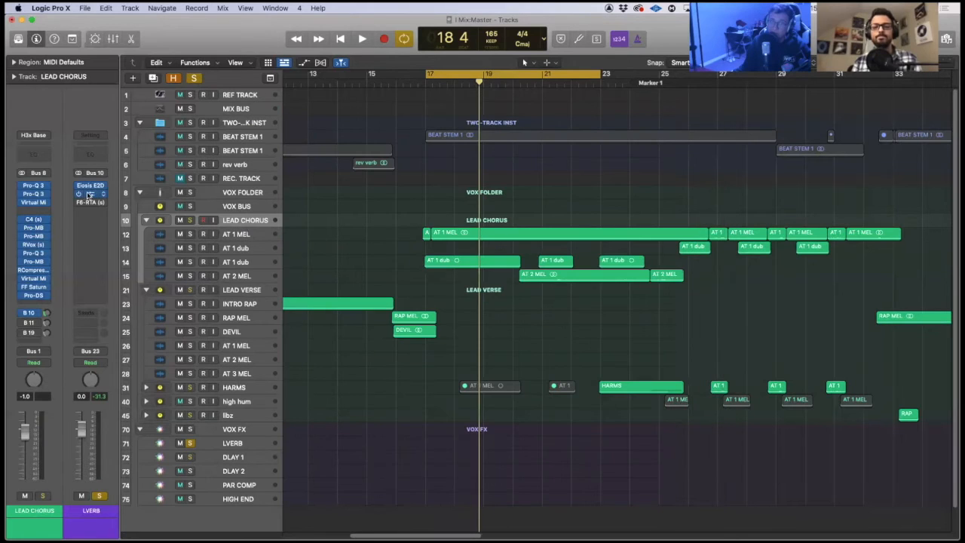
Open VerbSuite Classics on LVERB, audition the soloed reverb, and close its window.
{"action": "left_click", "coordinate": [88, 195]}
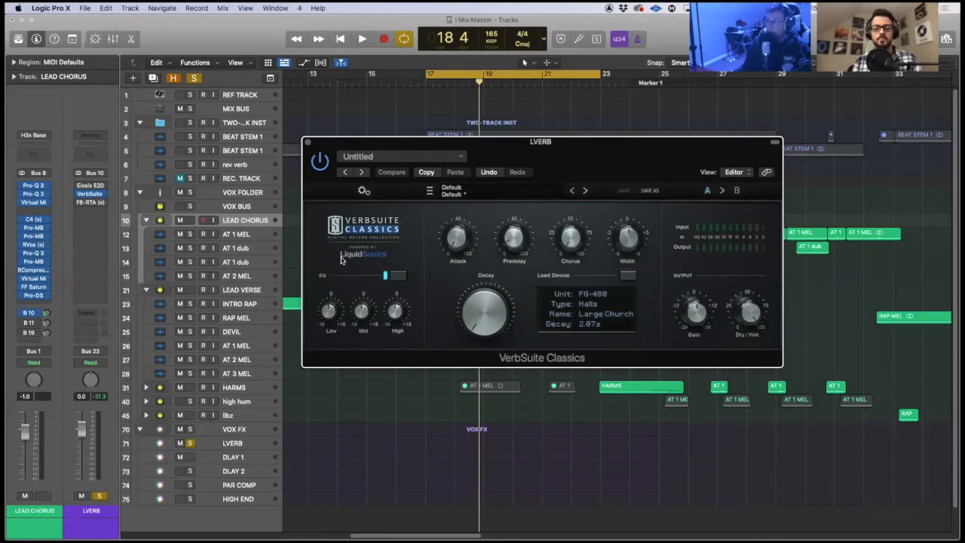
{"action": "key", "text": "space"}
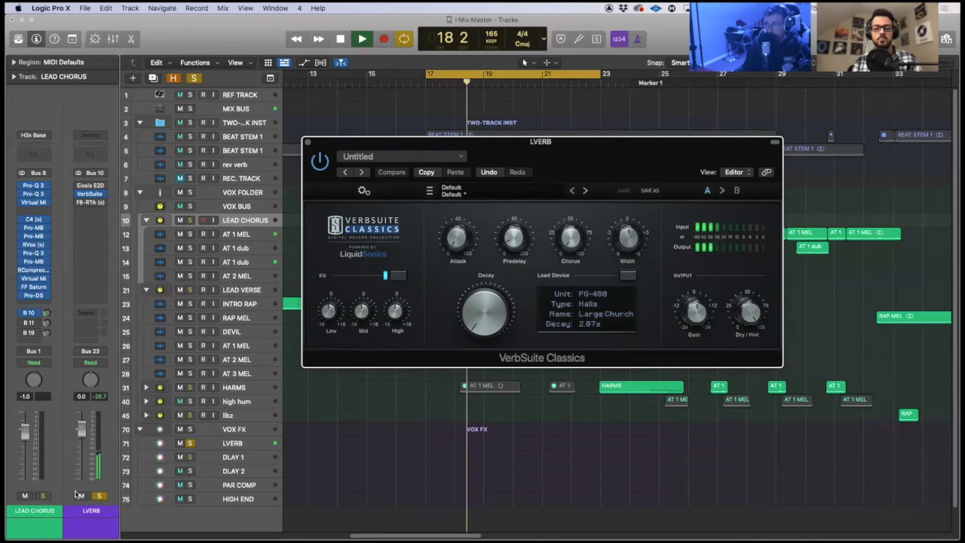
{"action": "key", "text": "space"}
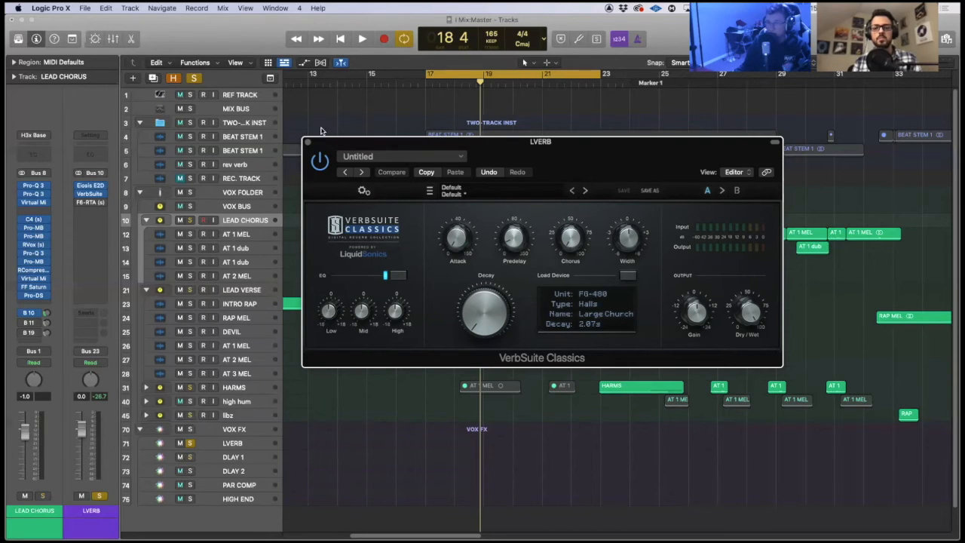
{"action": "left_click_drag", "start_coordinate": [323, 141], "coordinate": [341, 169]}
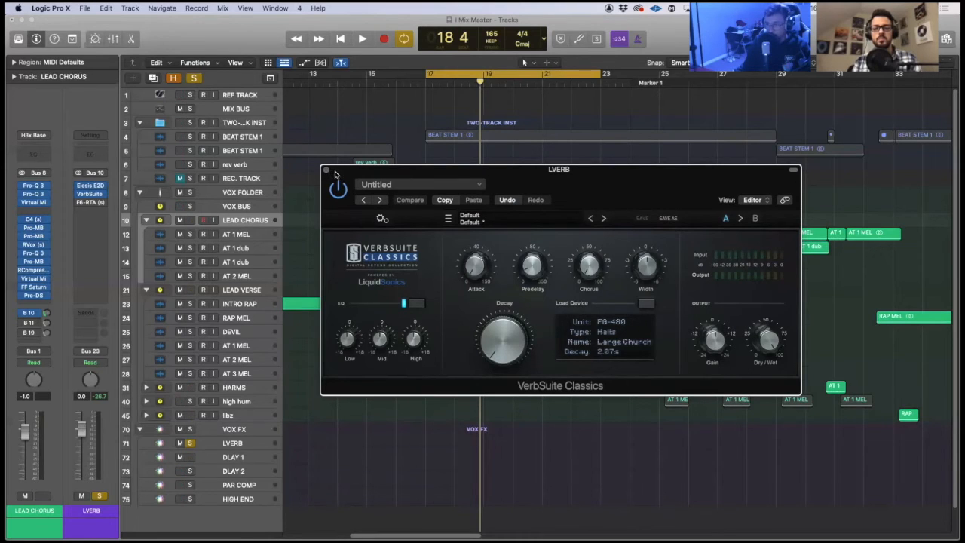
{"action": "left_click", "coordinate": [327, 171]}
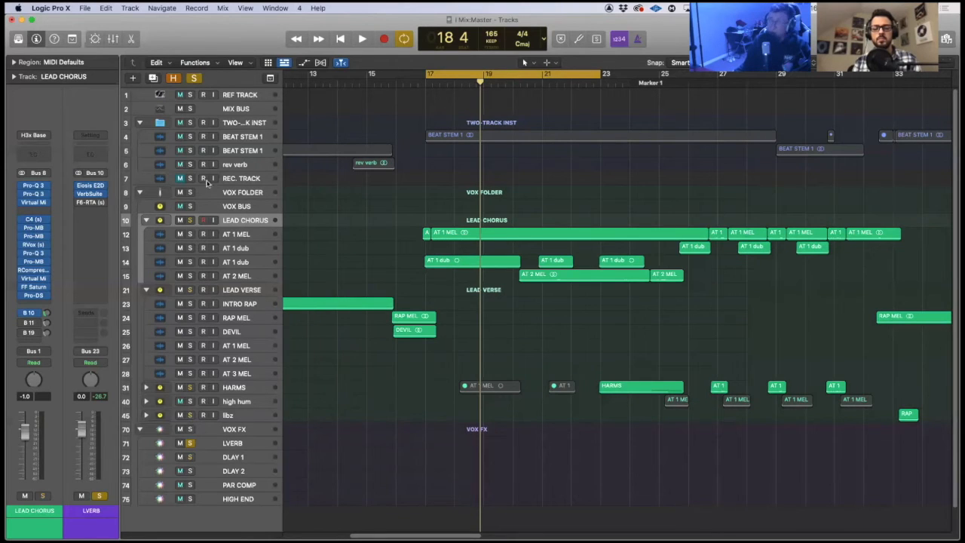
Open F6-RTA on LVERB, examine its high-cut and low-cut filters, and reposition the window beside the track list.
{"action": "left_click", "coordinate": [206, 221]}
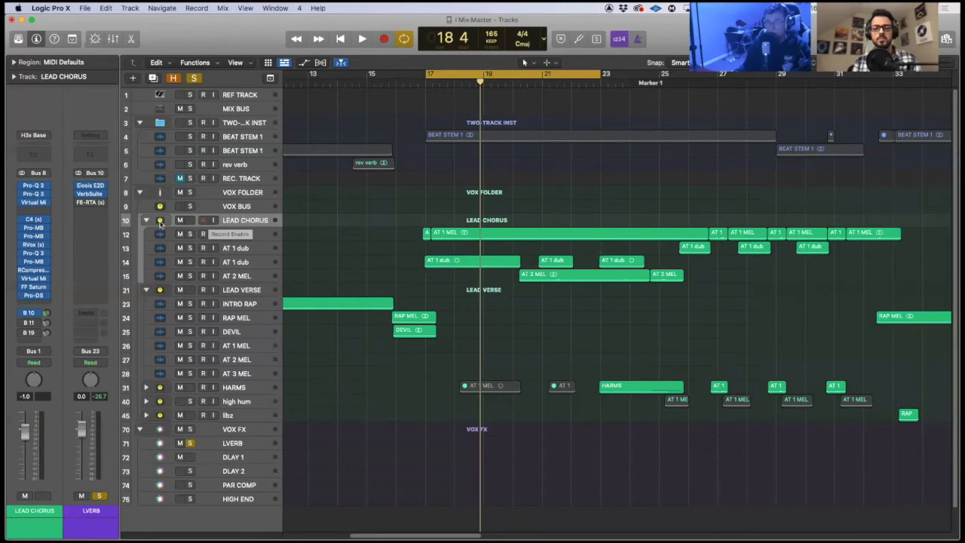
{"action": "left_click", "coordinate": [88, 204]}
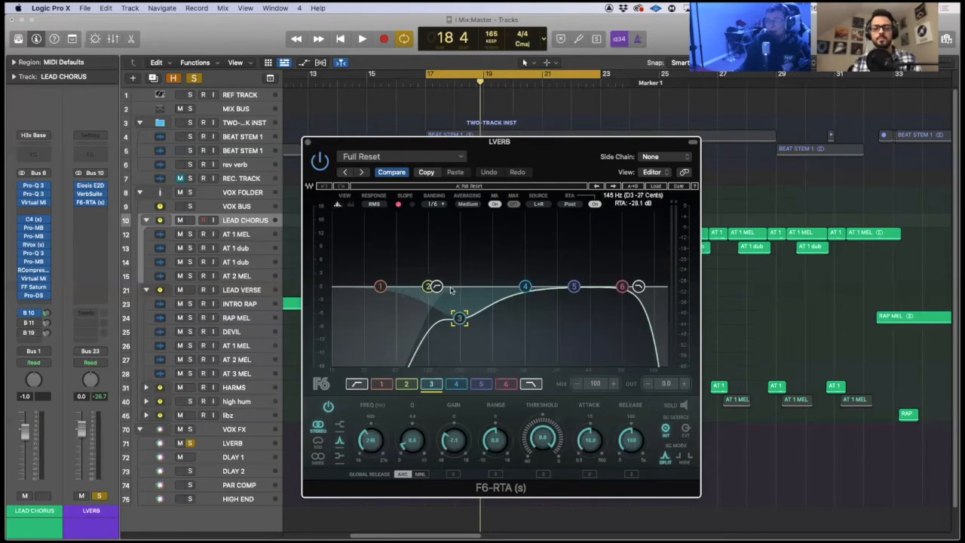
{"action": "left_click", "coordinate": [638, 286]}
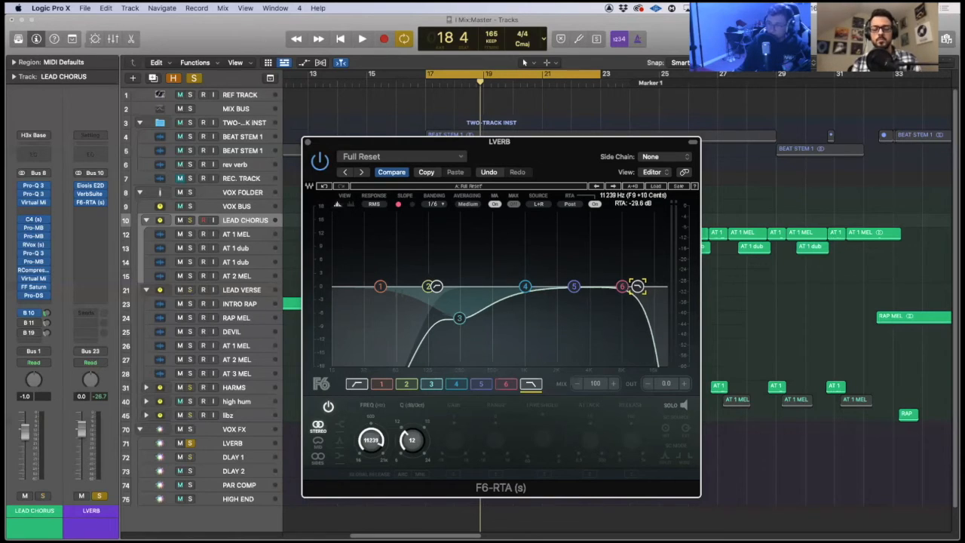
{"action": "left_click", "coordinate": [435, 287]}
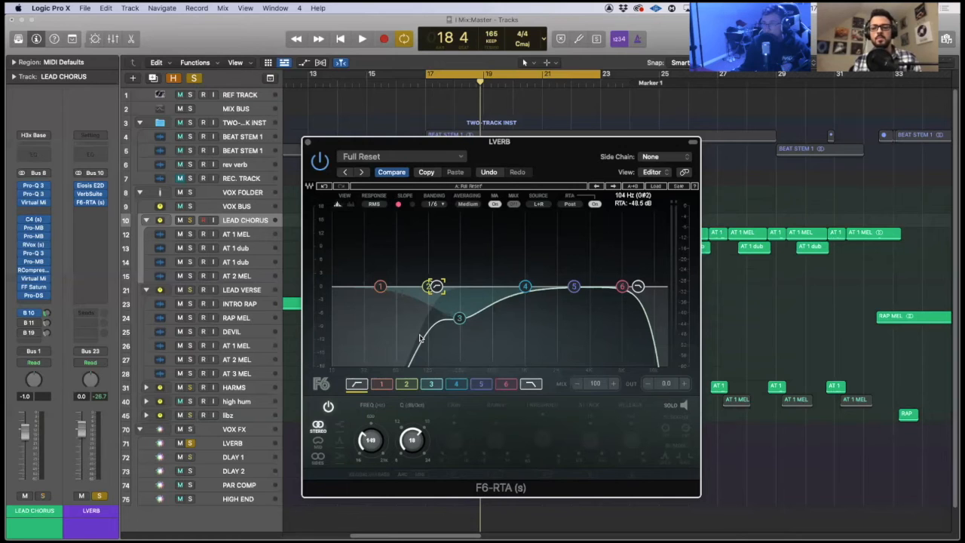
{"action": "left_click_drag", "start_coordinate": [493, 149], "coordinate": [594, 146]}
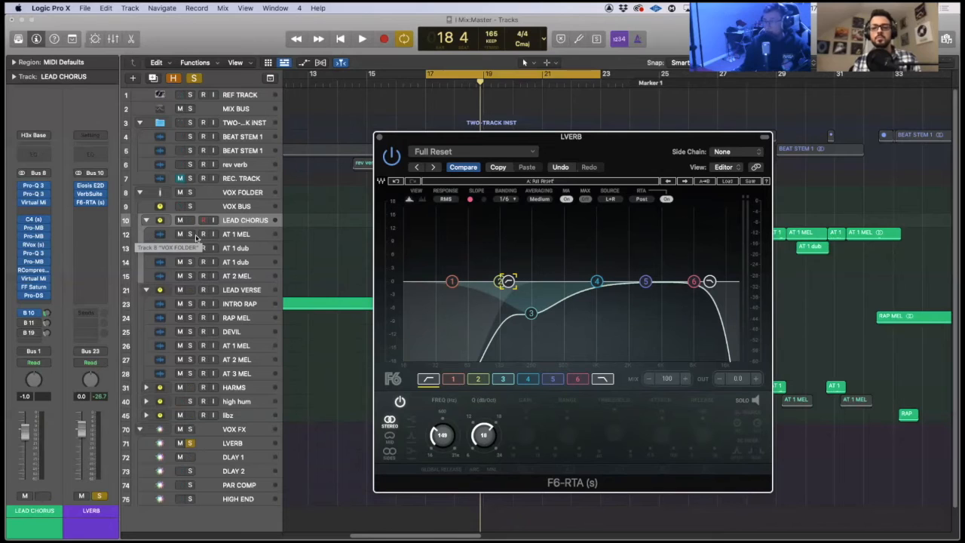
Reduce the cut of F6 band 3 on LVERB while auditioning the soloed reverb, and close the plug-in.
{"action": "left_click", "coordinate": [531, 313]}
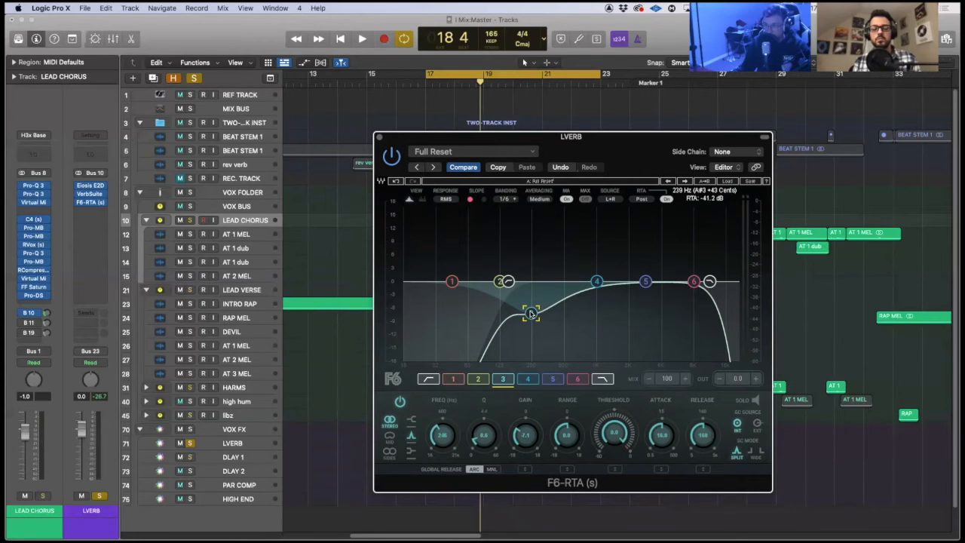
{"action": "mouse_move", "coordinate": [531, 313]}
{"action": "left_mouse_down"}
{"action": "mouse_move", "coordinate": [530, 282]}
{"action": "mouse_move", "coordinate": [532, 312]}
{"action": "left_mouse_up"}
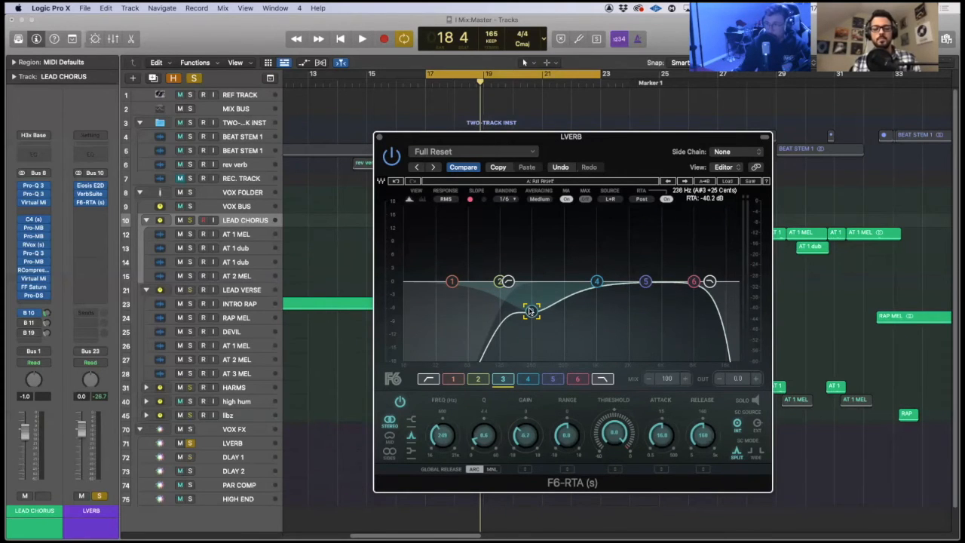
{"action": "key", "text": "space"}
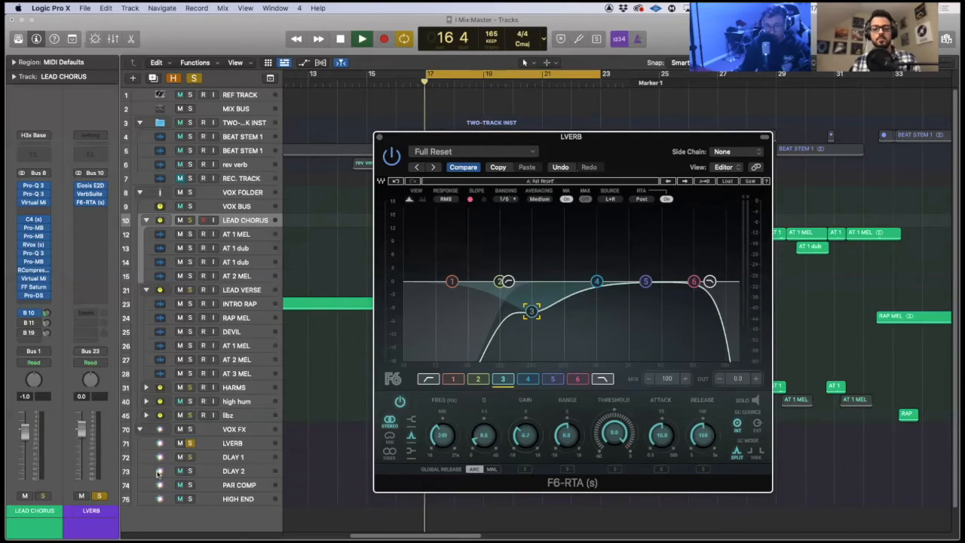
{"action": "mouse_move", "coordinate": [526, 438]}
{"action": "left_mouse_down"}
{"action": "mouse_move", "coordinate": [527, 351]}
{"action": "mouse_move", "coordinate": [526, 449]}
{"action": "left_mouse_up"}
{"action": "key", "text": "space"}
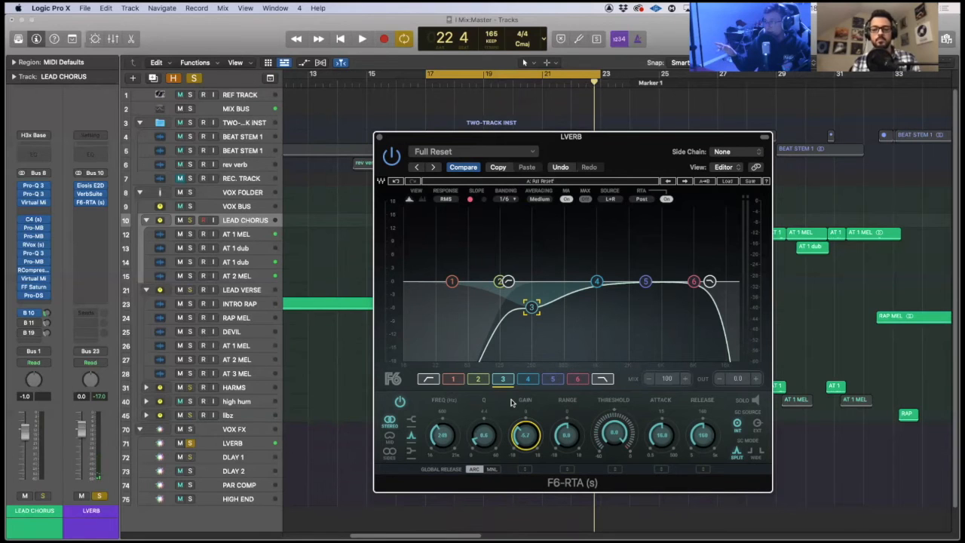
{"action": "left_click", "coordinate": [379, 138]}
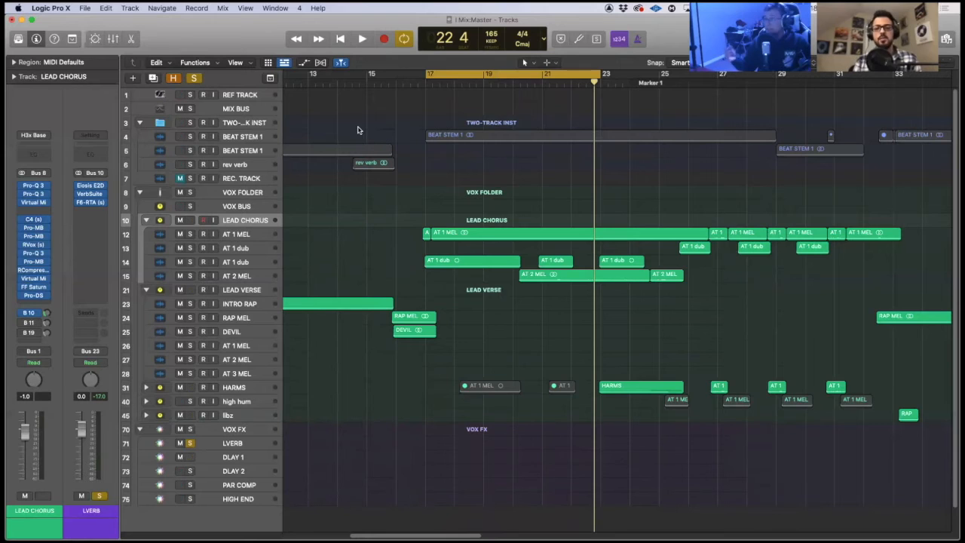
Switch the solo from LVERB to LEAD CHORUS and compare the vocal with LVERB muted and unmuted.
{"action": "left_click", "coordinate": [100, 495]}
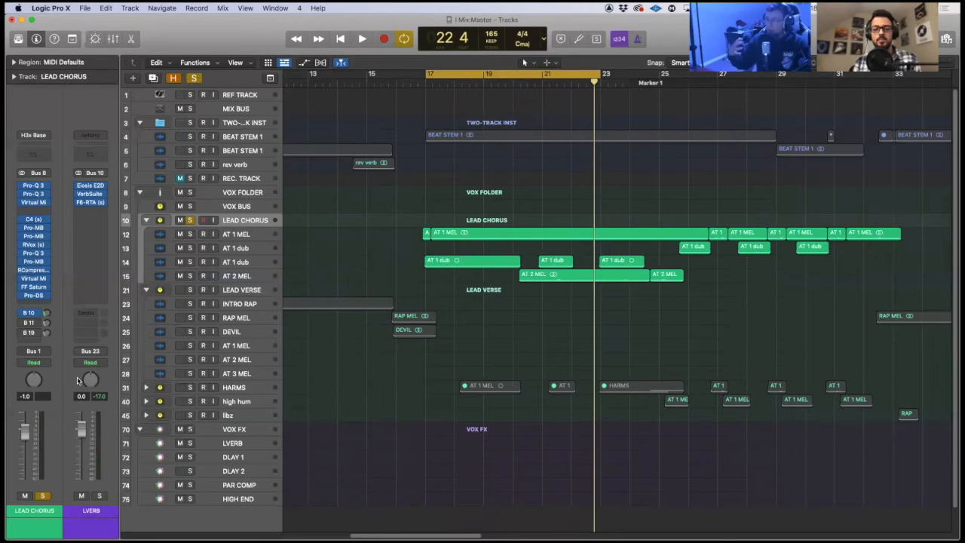
{"action": "key", "text": "space"}
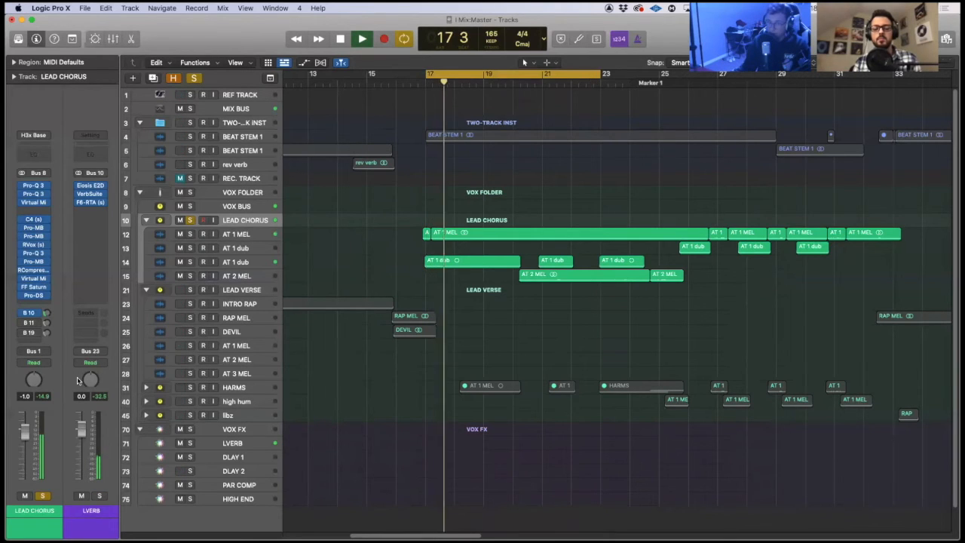
{"action": "left_click", "coordinate": [83, 497]}
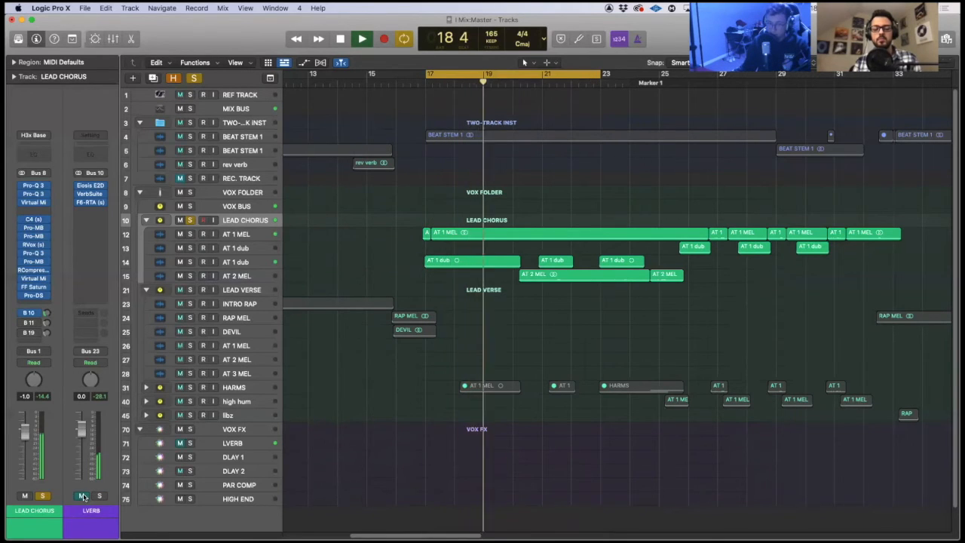
{"action": "left_click", "coordinate": [83, 496]}
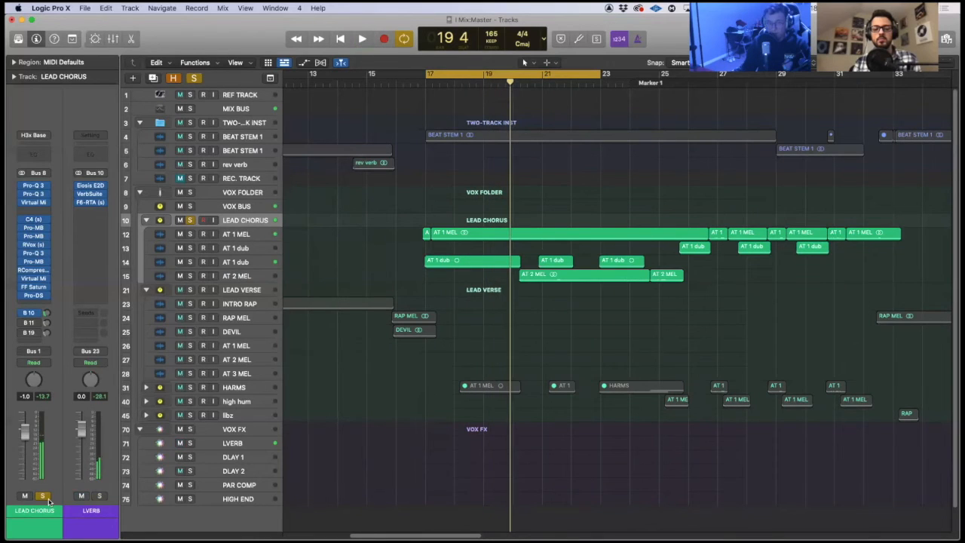
Toggle the LEAD CHORUS solo off and back on, and audition the soloed vocal with its reverb over the loop.
{"action": "left_click", "coordinate": [45, 497]}
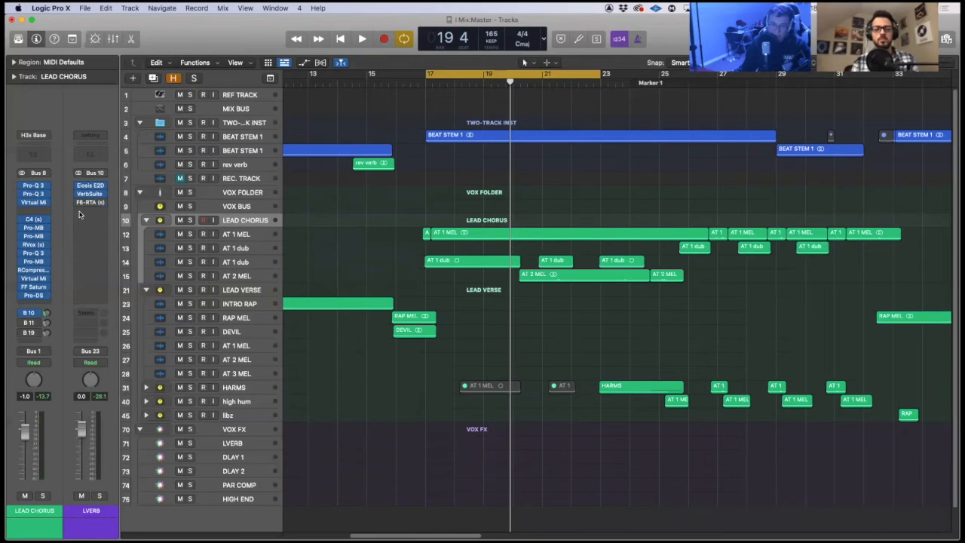
{"action": "left_click", "coordinate": [47, 499]}
{"action": "key", "text": "space"}
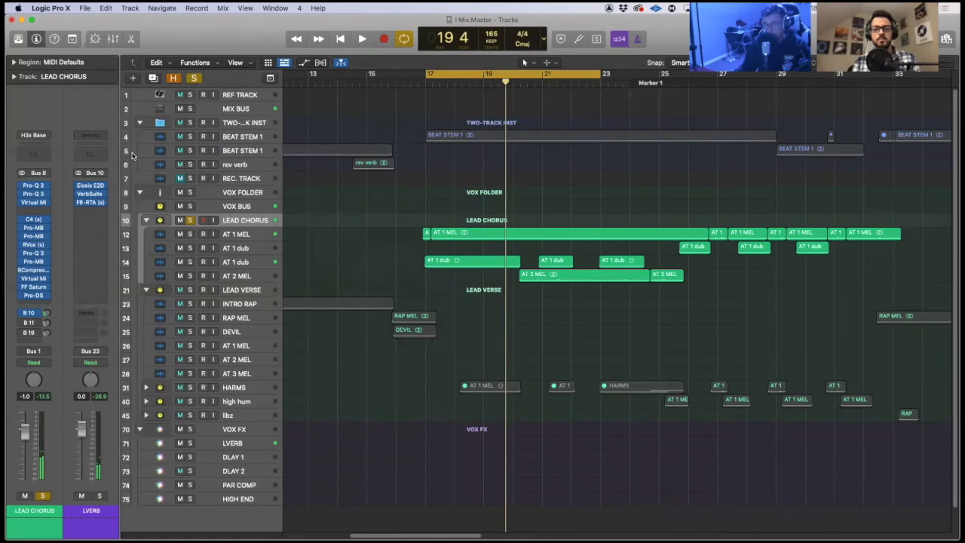
{"action": "key", "text": "space"}
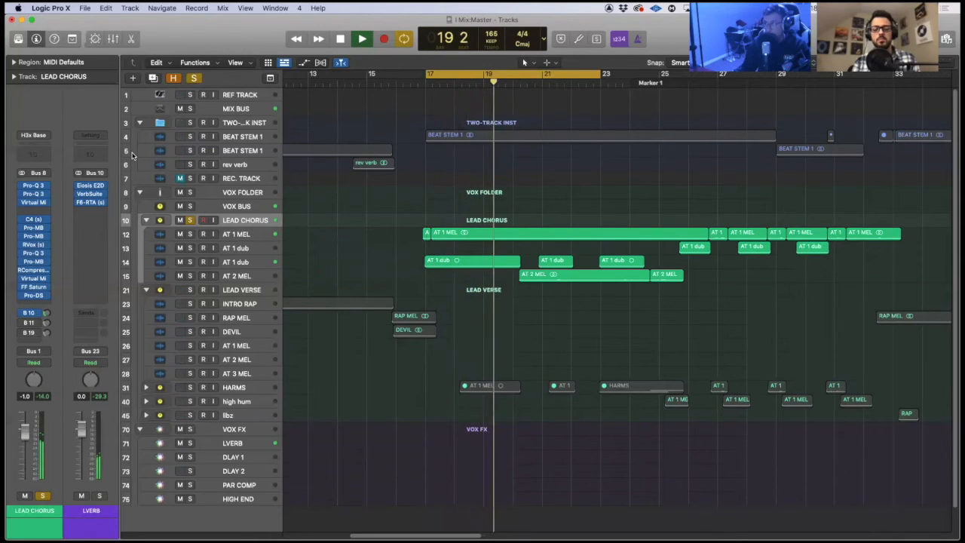
{"action": "key", "text": "space"}
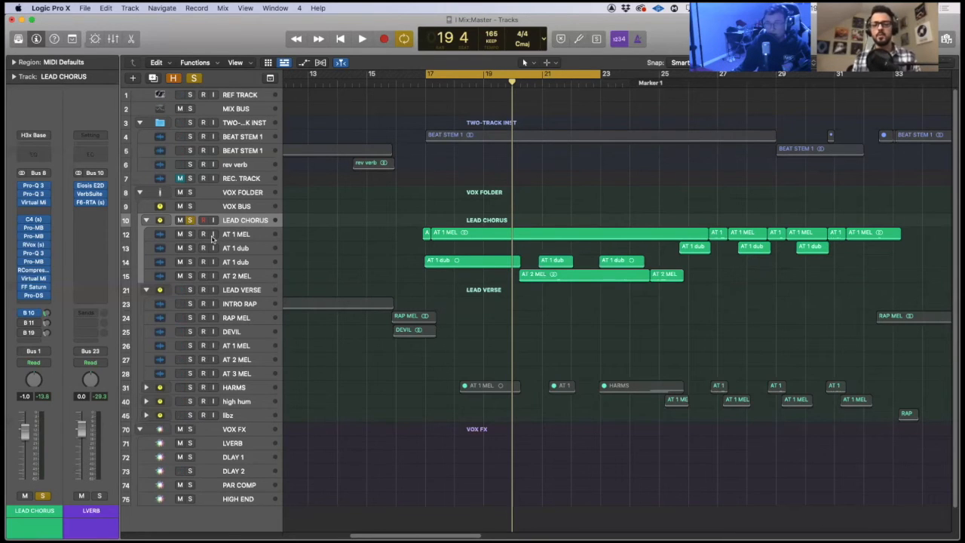
Clear the solo on LEAD CHORUS to bring back the full mix.
{"action": "scroll", "coordinate": [194, 346], "scroll_direction": "down", "scroll_amount": 1}
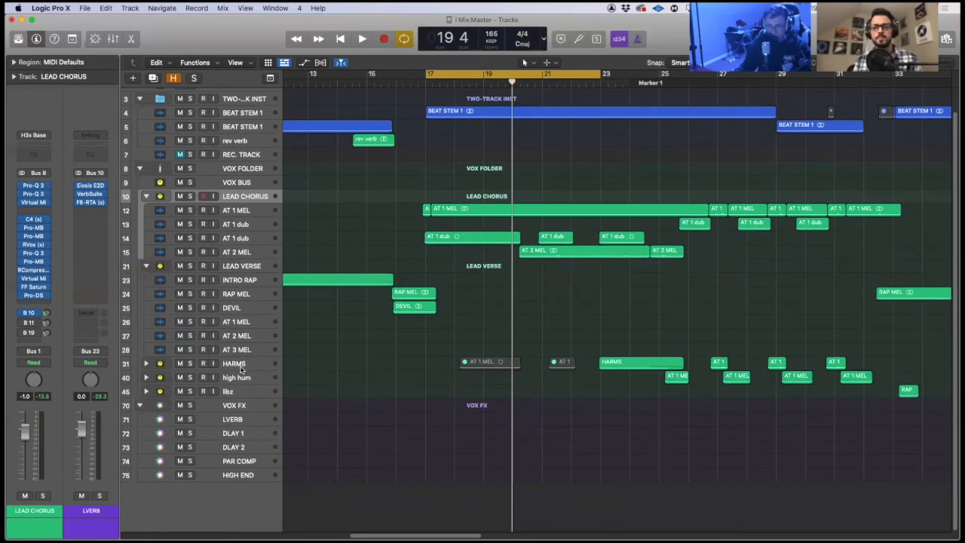
{"action": "left_click", "coordinate": [190, 197]}
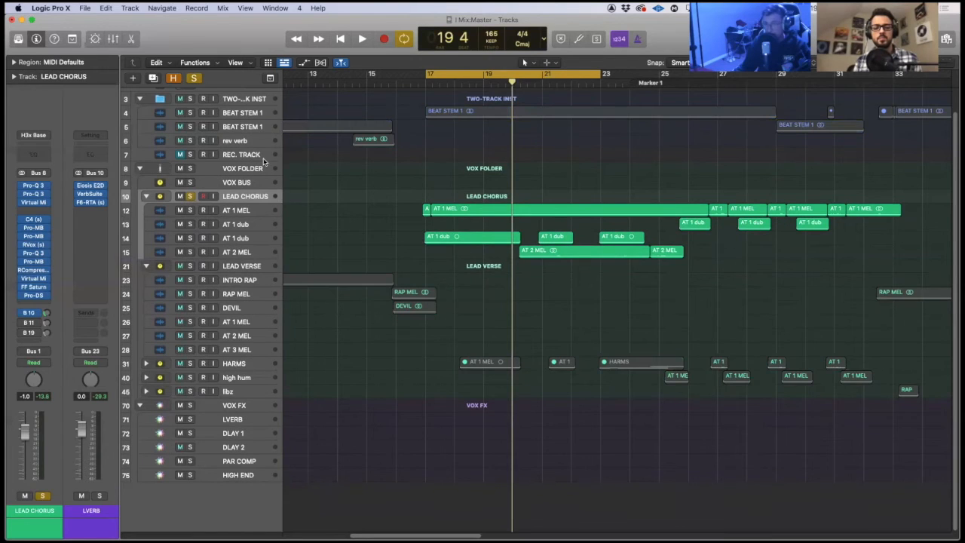
{"action": "left_click", "coordinate": [190, 197]}
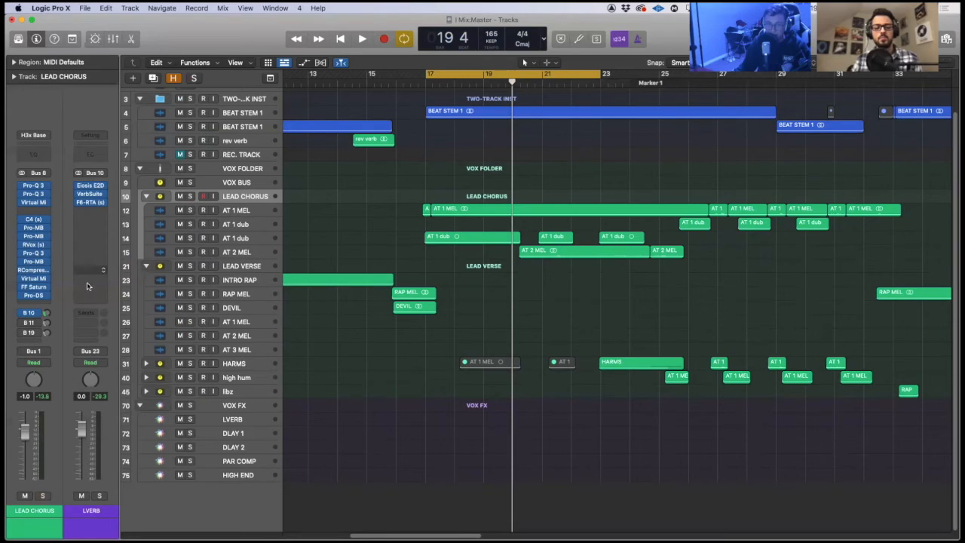
Select the HARMS track to show its channel strip and play the looped chorus section in the full mix.
{"action": "left_click", "coordinate": [243, 368]}
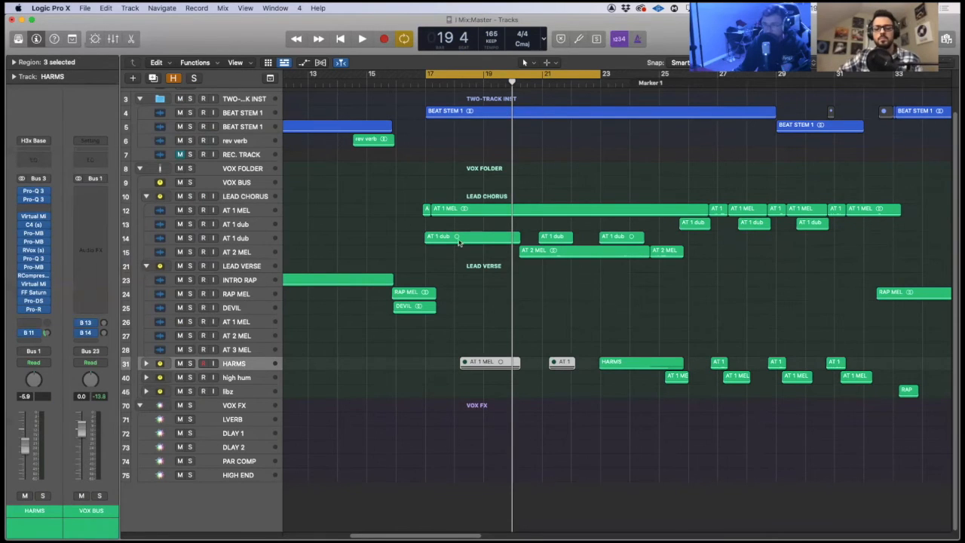
{"action": "scroll", "coordinate": [411, 338], "scroll_direction": "left", "scroll_amount": 3}
{"action": "scroll", "coordinate": [412, 338], "scroll_direction": "right", "scroll_amount": 3}
{"action": "key", "text": "space"}
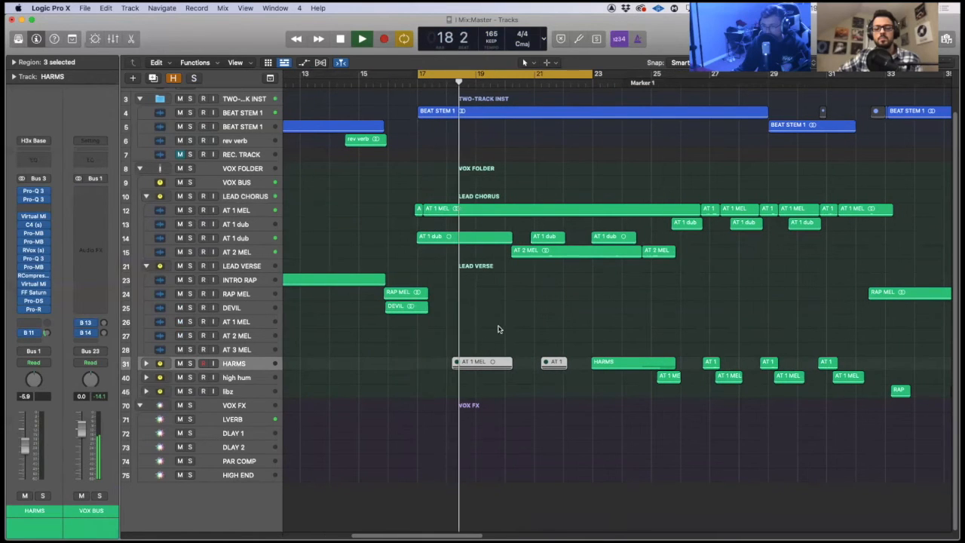
Move the cycle range to start just before bar 23 and solo the HARMS track to audition the harmonies.
{"action": "left_click_drag", "start_coordinate": [517, 74], "coordinate": [685, 74]}
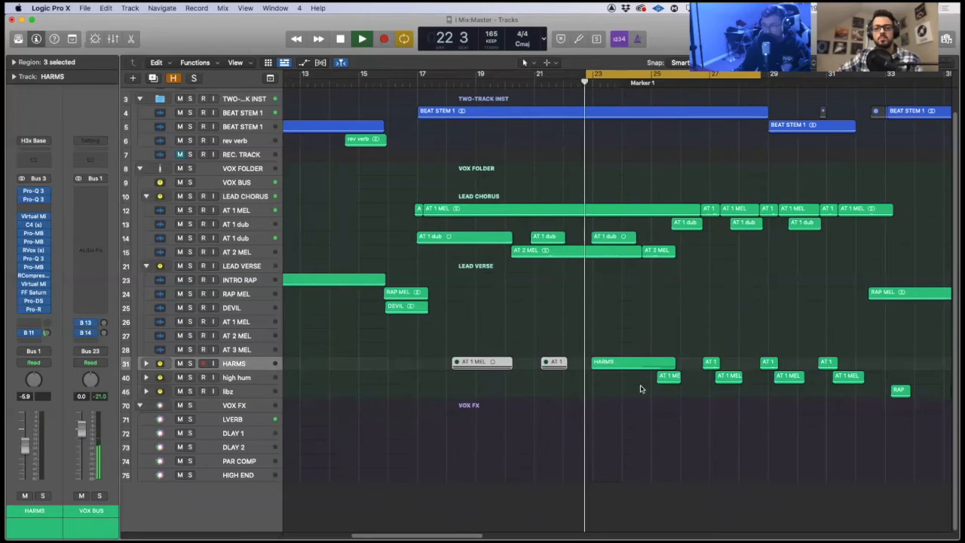
{"action": "left_click", "coordinate": [190, 363]}
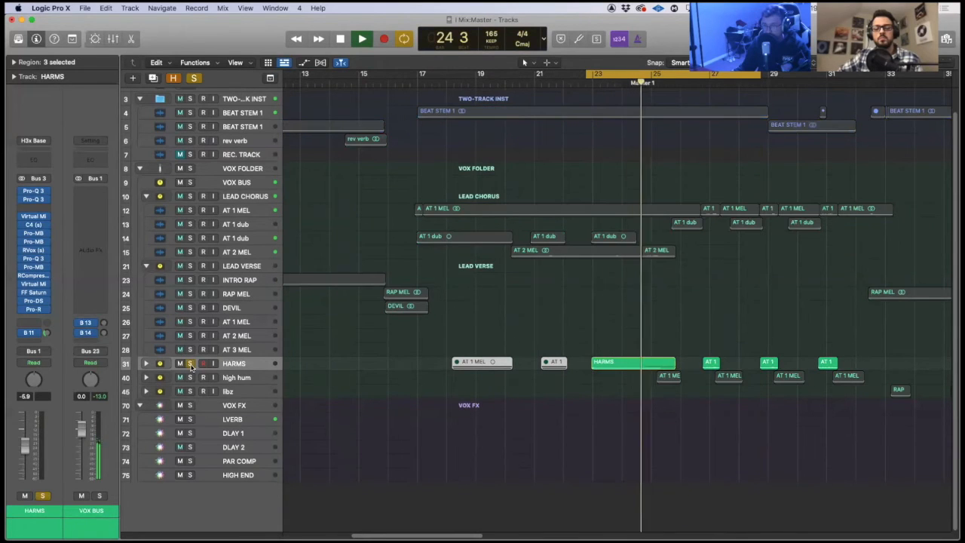
{"action": "key", "text": "space"}
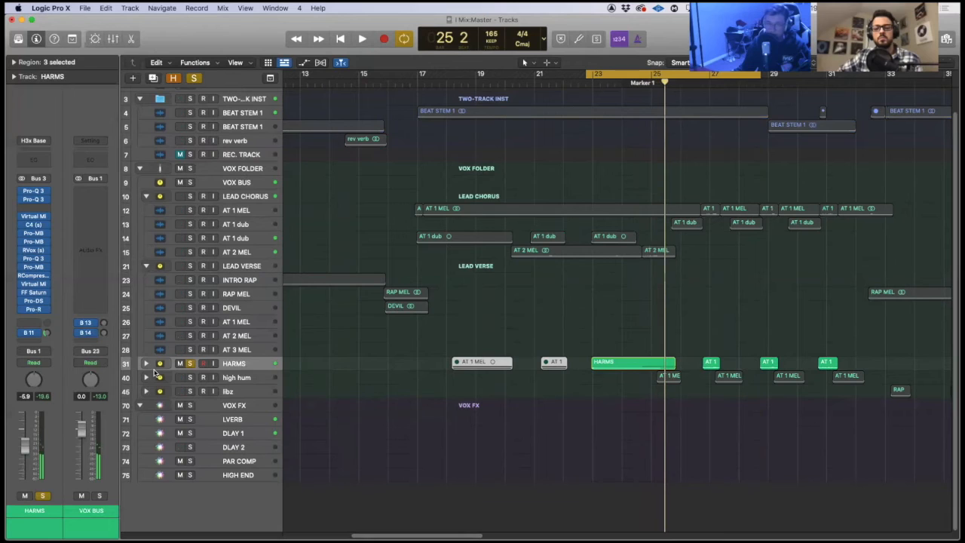
Expand the HARMS track stack and move the cycle range to start just before bar 25.
{"action": "left_click", "coordinate": [147, 363]}
{"action": "left_click", "coordinate": [383, 379]}
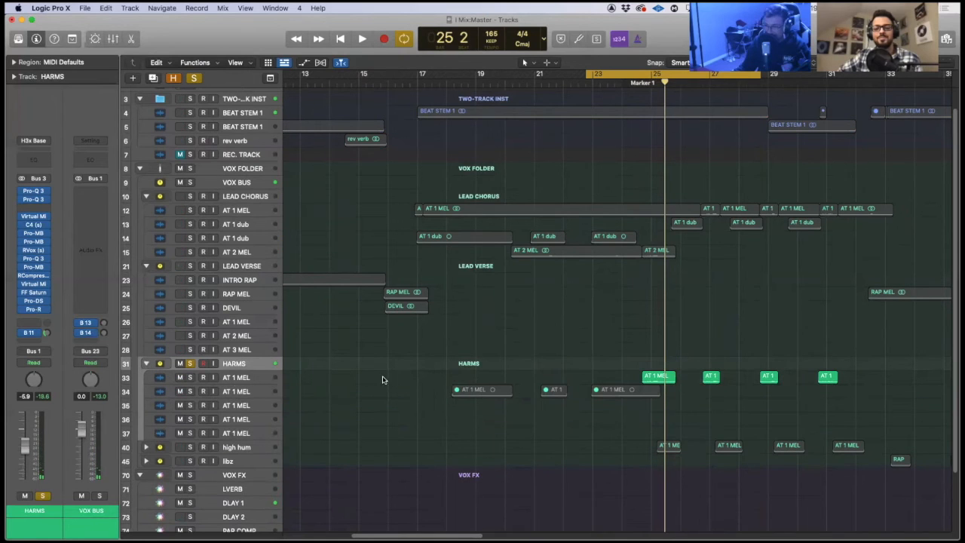
{"action": "left_click_drag", "start_coordinate": [617, 73], "coordinate": [672, 73]}
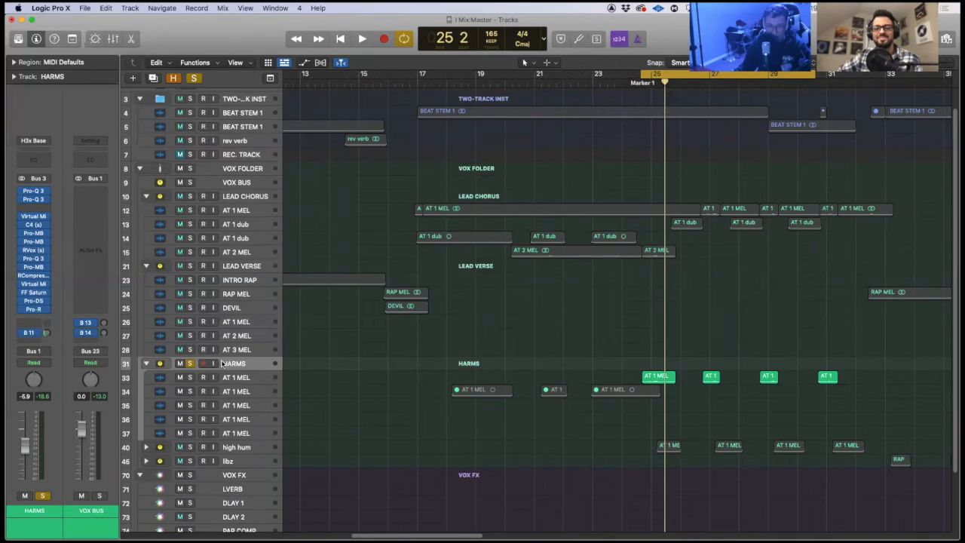
Show the DLAY 1 channel strip fed by the HARMS Bus 11 send and inspect its Repeater delay settings.
{"action": "left_click", "coordinate": [36, 333]}
{"action": "left_click", "coordinate": [47, 321]}
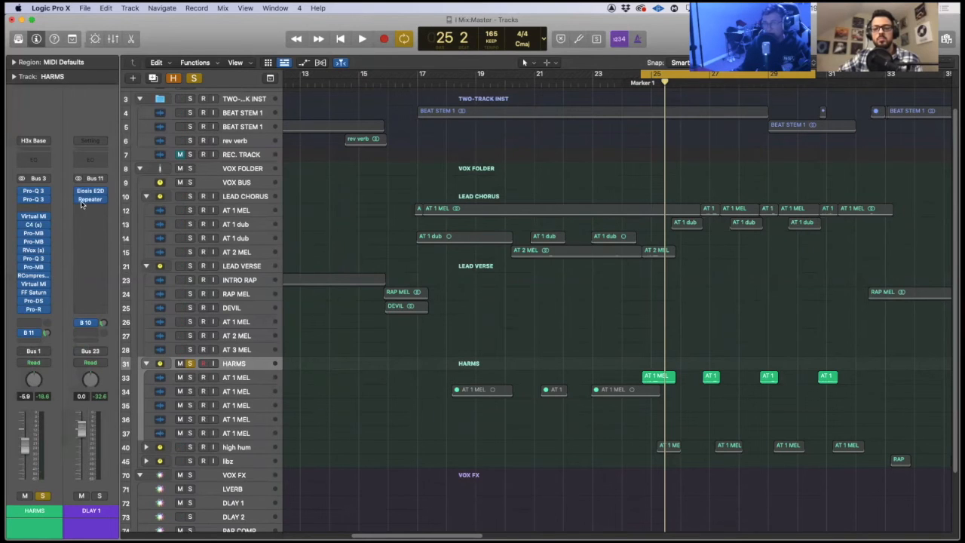
{"action": "left_click", "coordinate": [83, 201]}
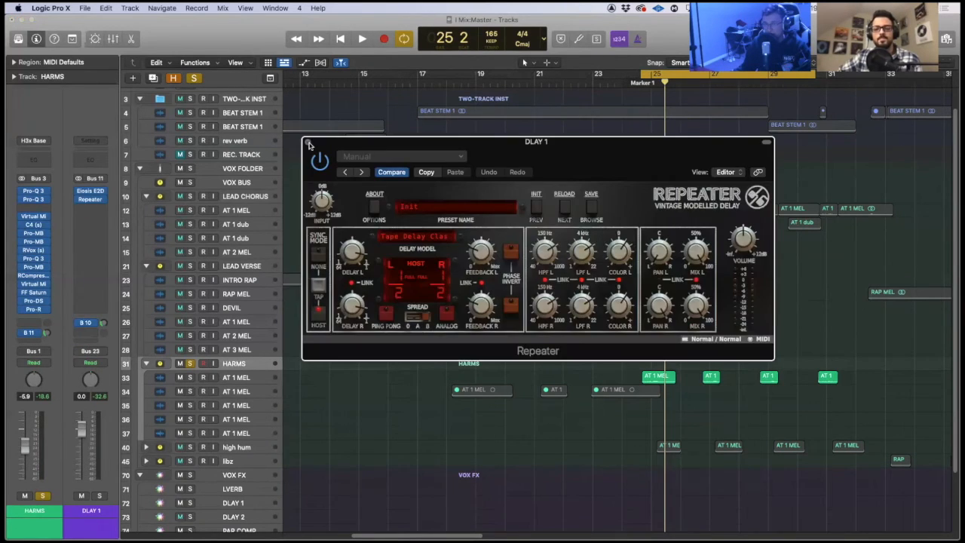
{"action": "left_click", "coordinate": [309, 144]}
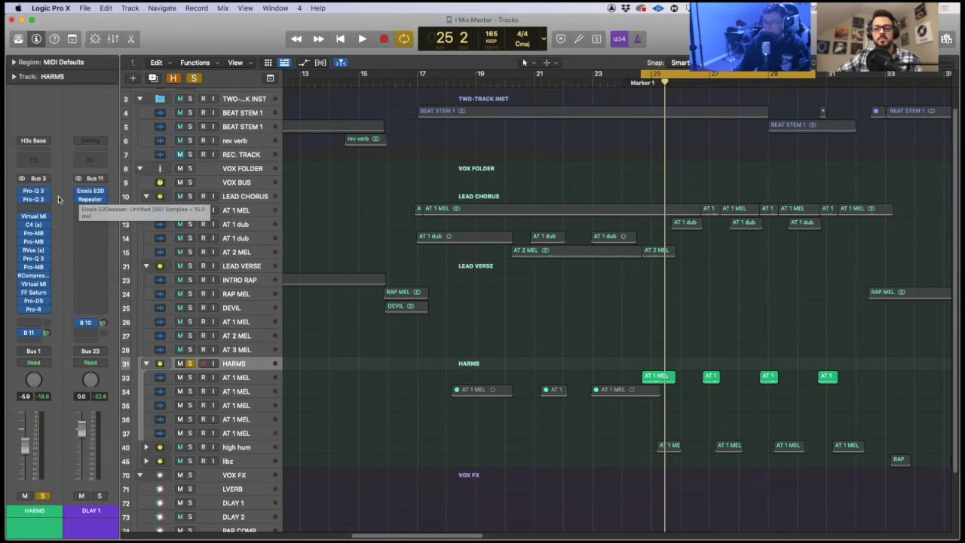
Switch the solo from HARMS to DLAY 1 and audition the delay return over the loop.
{"action": "key", "text": "space"}
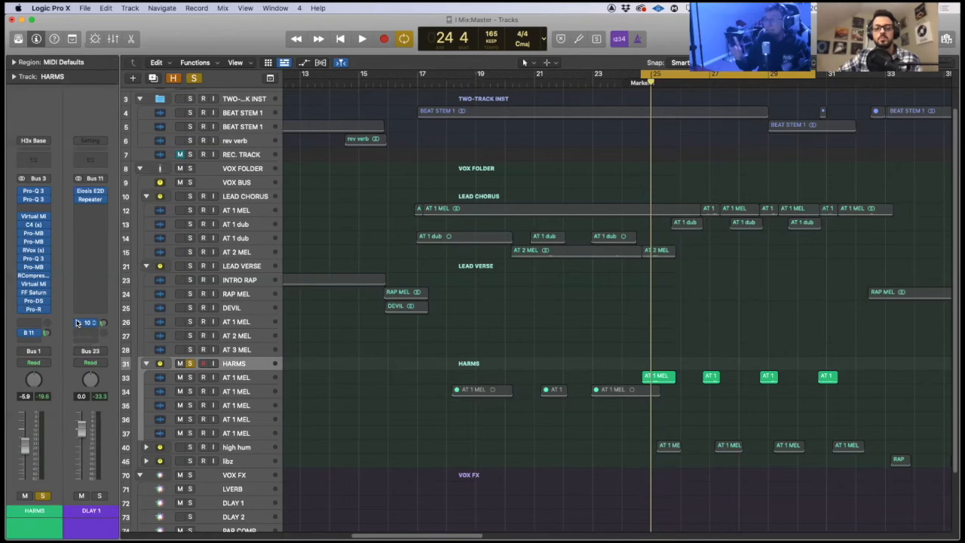
{"action": "left_click", "coordinate": [31, 333]}
{"action": "left_click", "coordinate": [49, 317]}
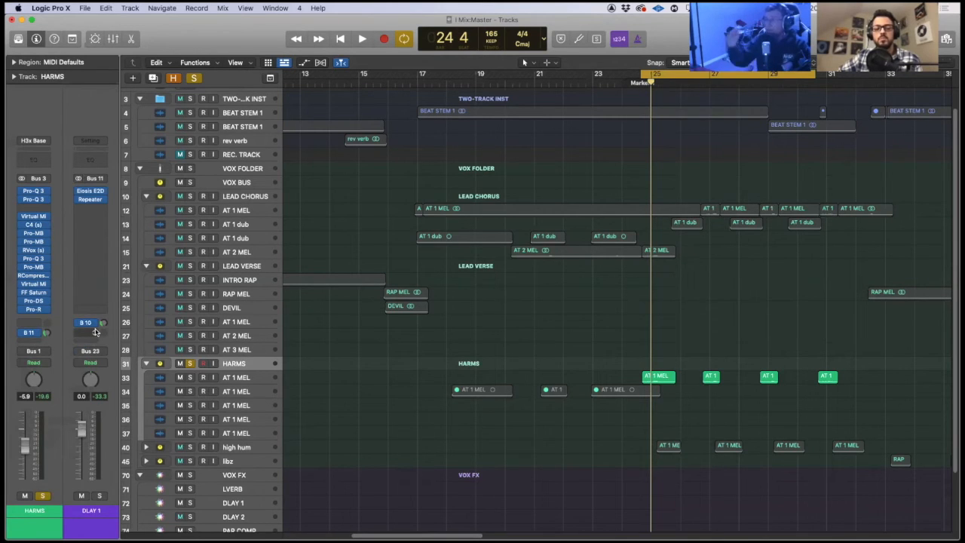
{"action": "left_click", "coordinate": [41, 496]}
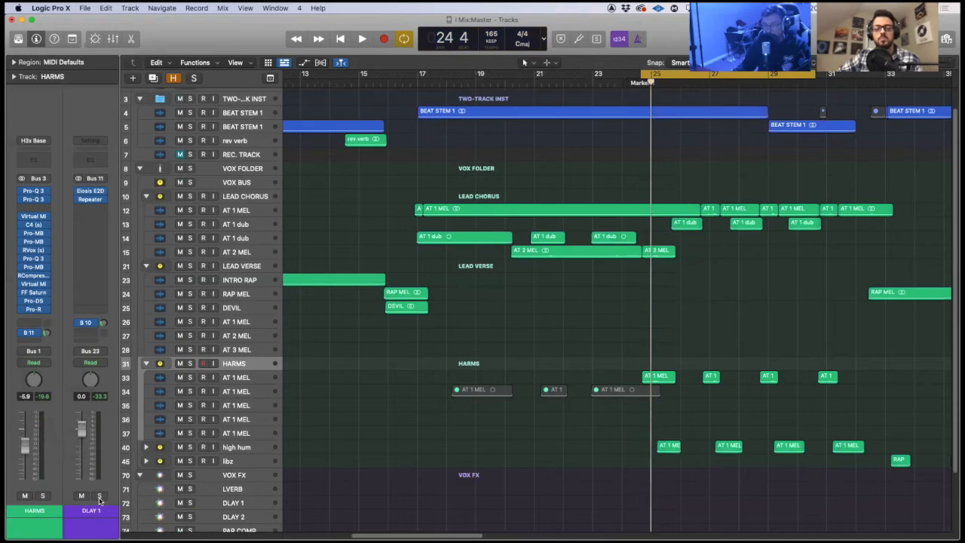
{"action": "key", "text": "space"}
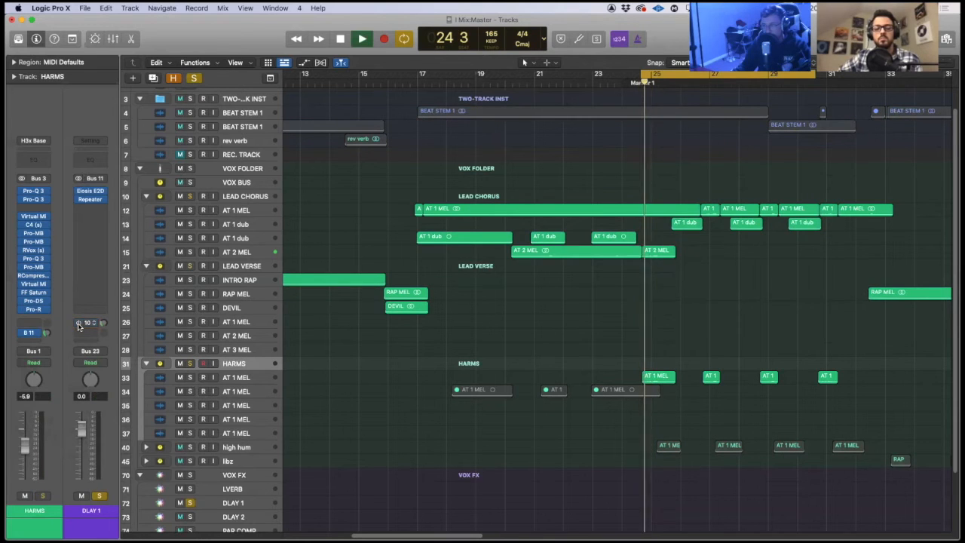
{"action": "key", "text": "space"}
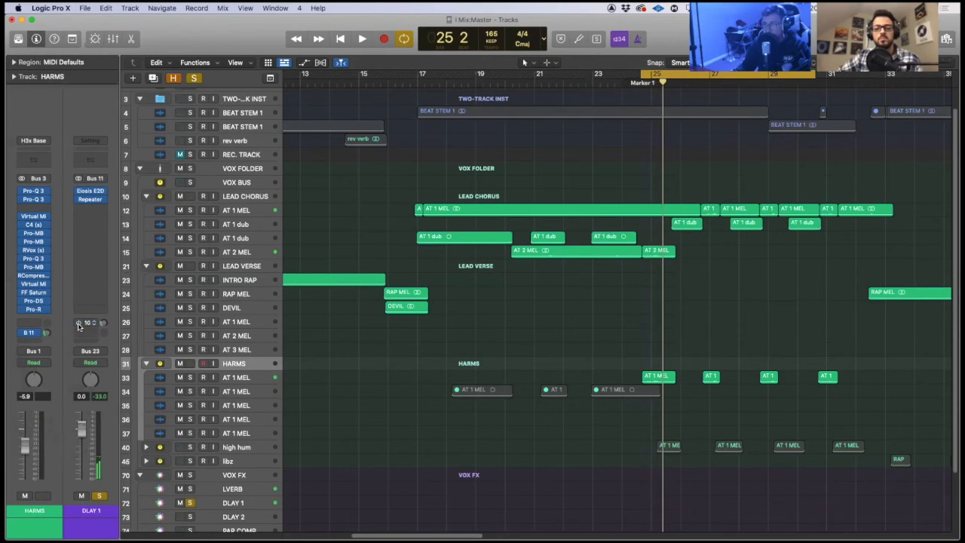
{"action": "key", "text": "space"}
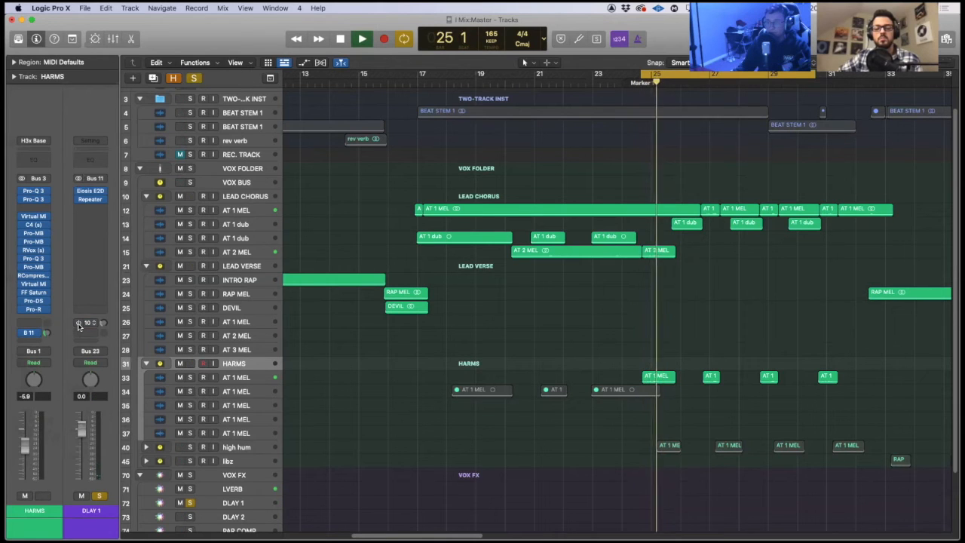
{"action": "key", "text": "space"}
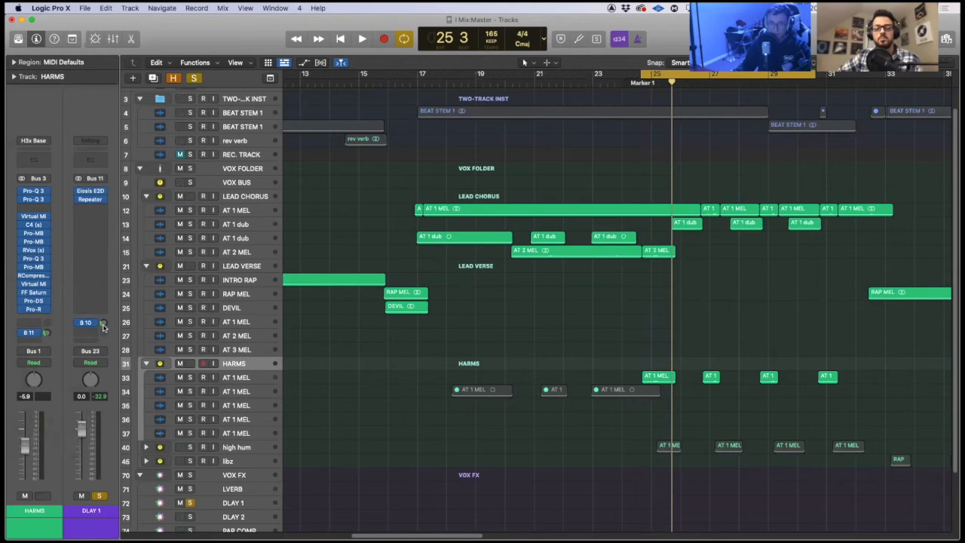
Check the Bus 10 send on DLAY 1 and compare the channel strips of LEAD VERSE, LEAD CHORUS and HARMS.
{"action": "left_click", "coordinate": [97, 326]}
{"action": "left_click", "coordinate": [109, 307]}
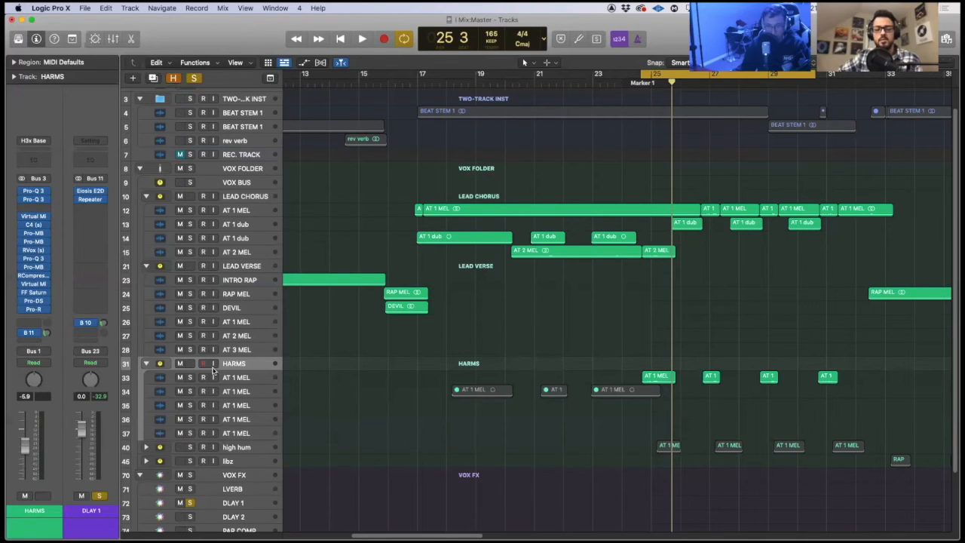
{"action": "left_click", "coordinate": [236, 267]}
{"action": "left_click", "coordinate": [237, 199]}
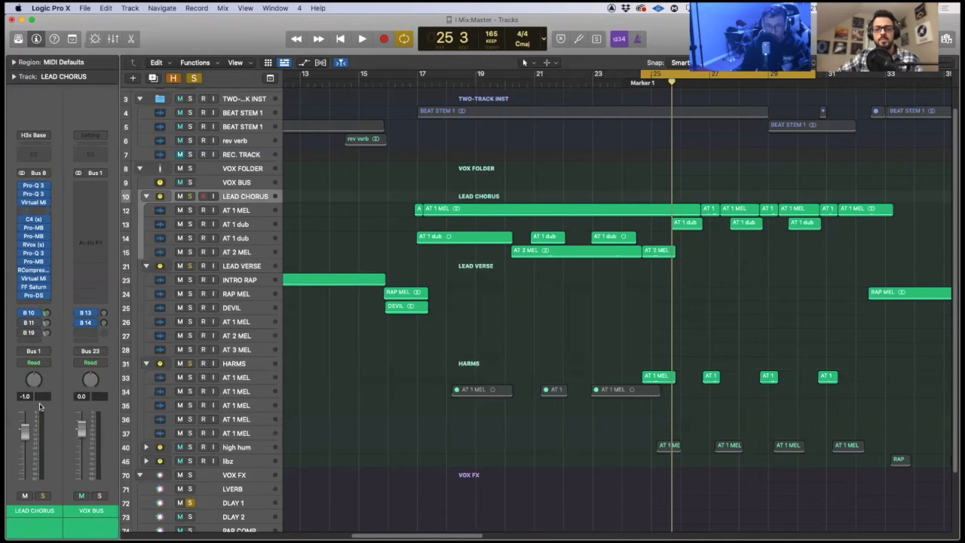
{"action": "left_click", "coordinate": [243, 365]}
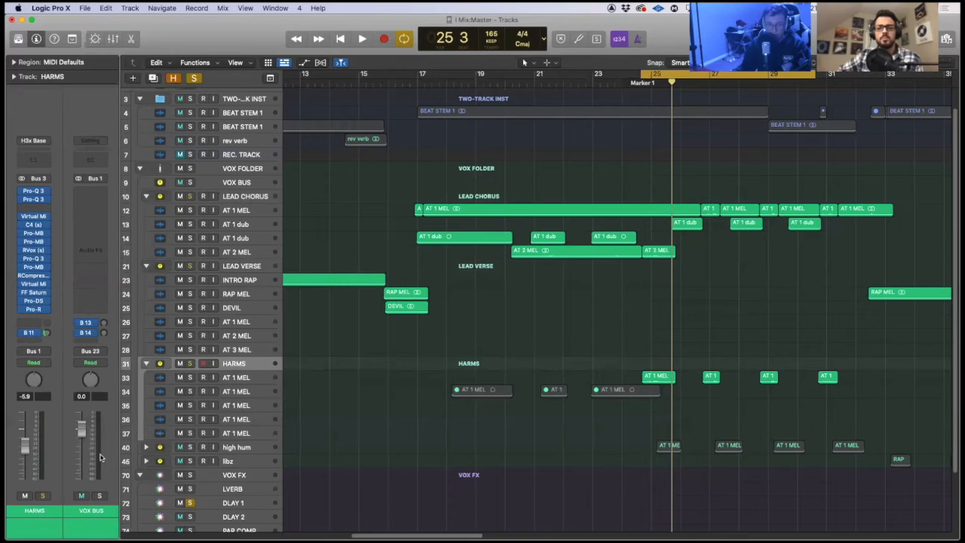
Audition the soloed DLAY 1 return with its Bus 10 send set to -0.3 dB, and clear the solo.
{"action": "left_click", "coordinate": [37, 333]}
{"action": "left_click", "coordinate": [52, 288]}
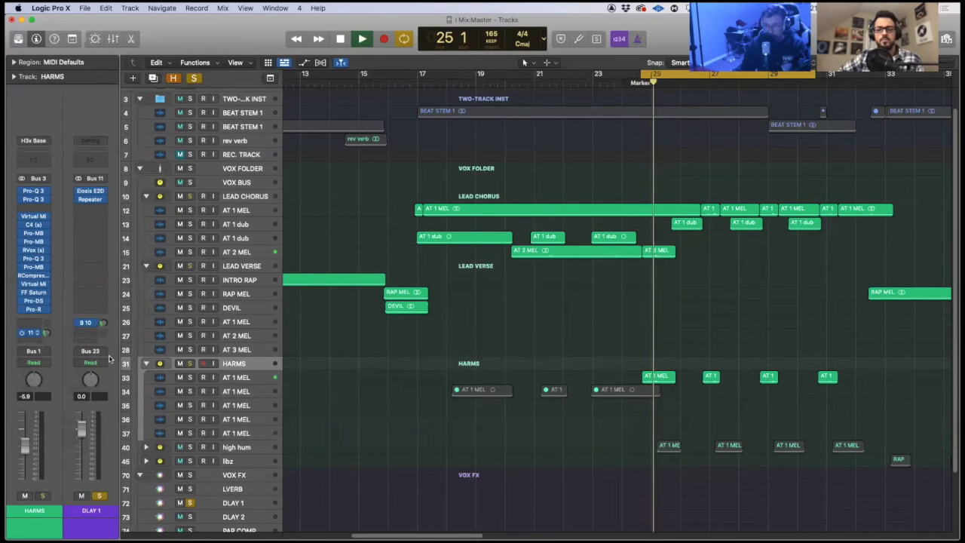
{"action": "key", "text": "space"}
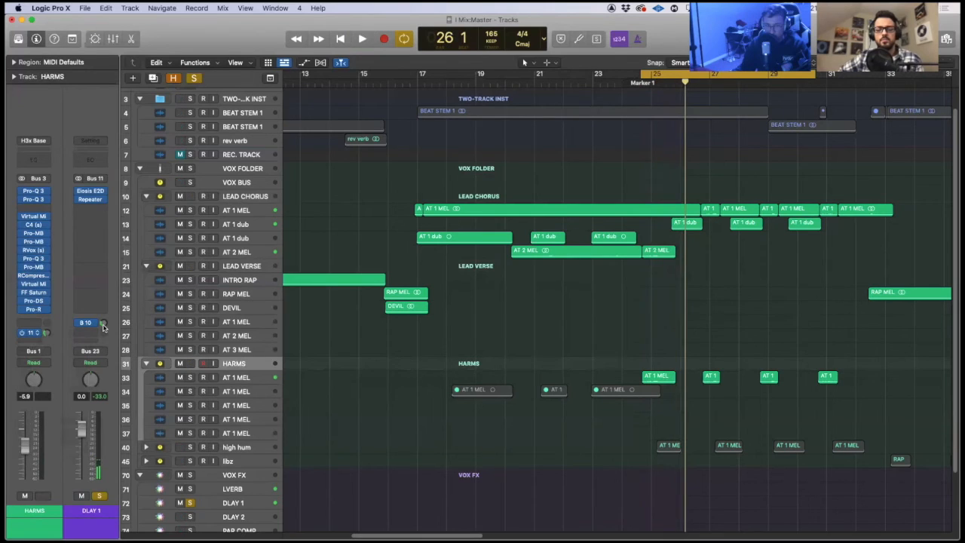
{"action": "left_click_drag", "start_coordinate": [106, 324], "coordinate": [106, 319]}
{"action": "key", "text": "space"}
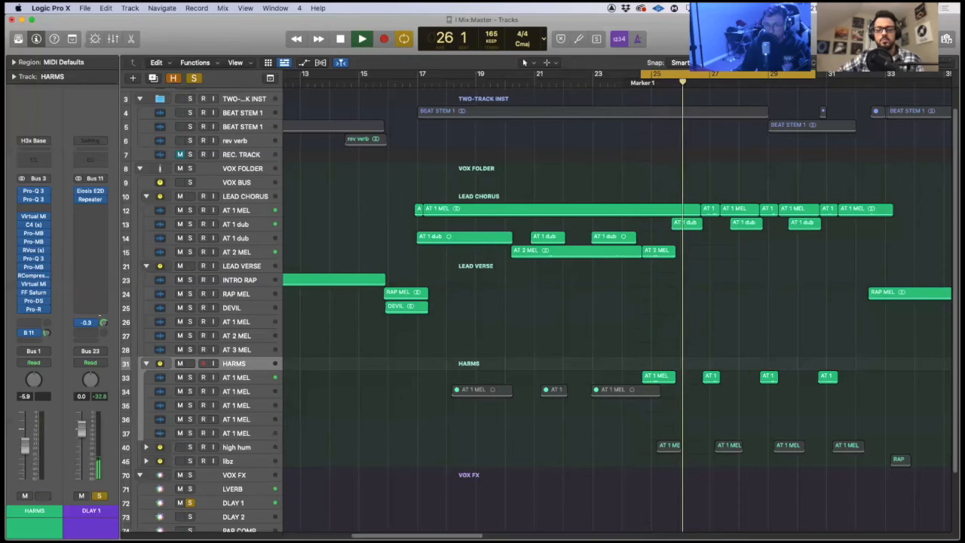
{"action": "key", "text": "space"}
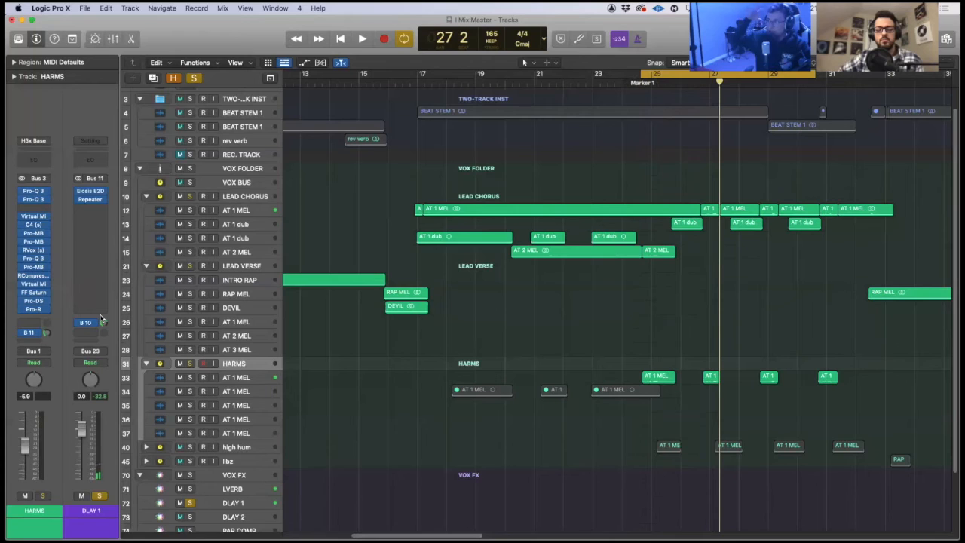
{"action": "left_click_drag", "start_coordinate": [104, 323], "coordinate": [87, 365]}
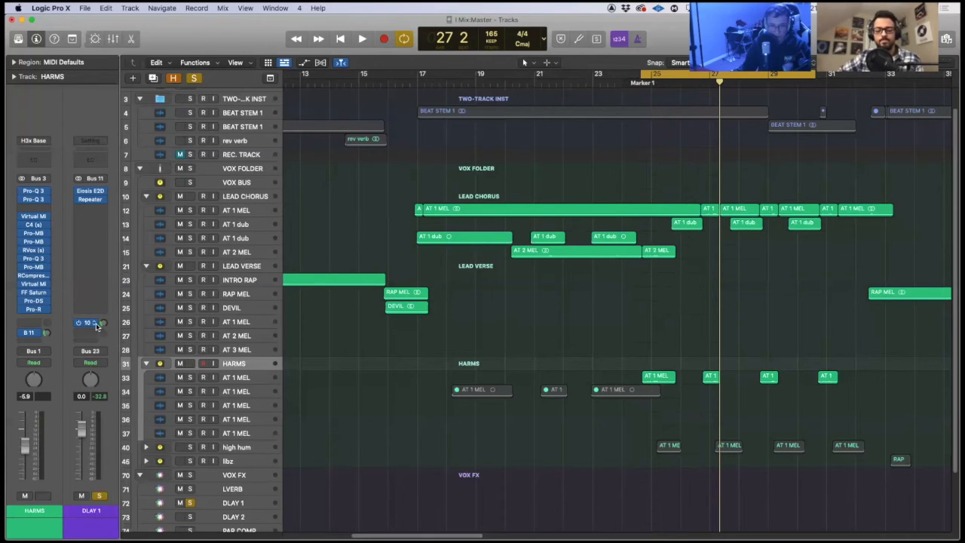
{"action": "left_click", "coordinate": [100, 497], "text": "alt"}
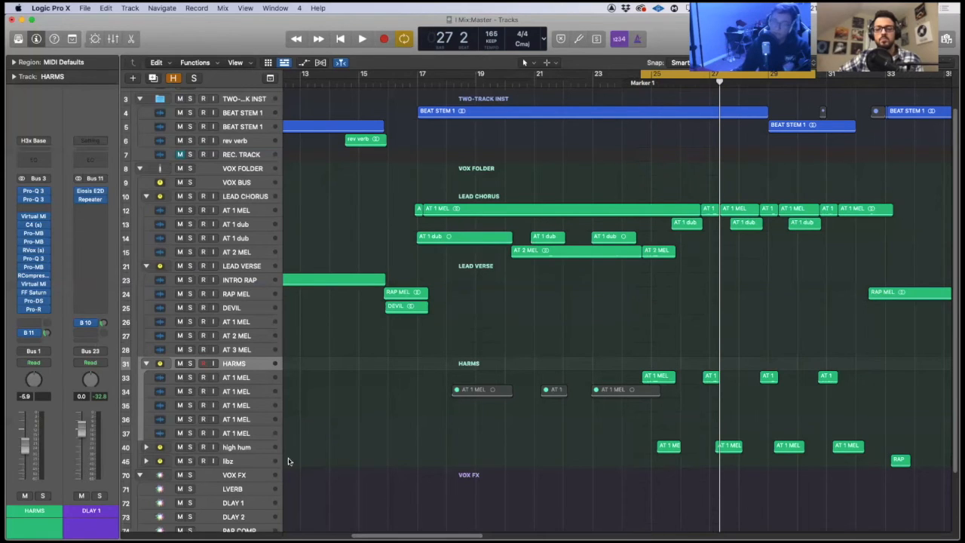
Review the channel strips of the high hum, libz, LEAD VERSE and LEAD CHORUS tracks.
{"action": "left_click", "coordinate": [255, 451]}
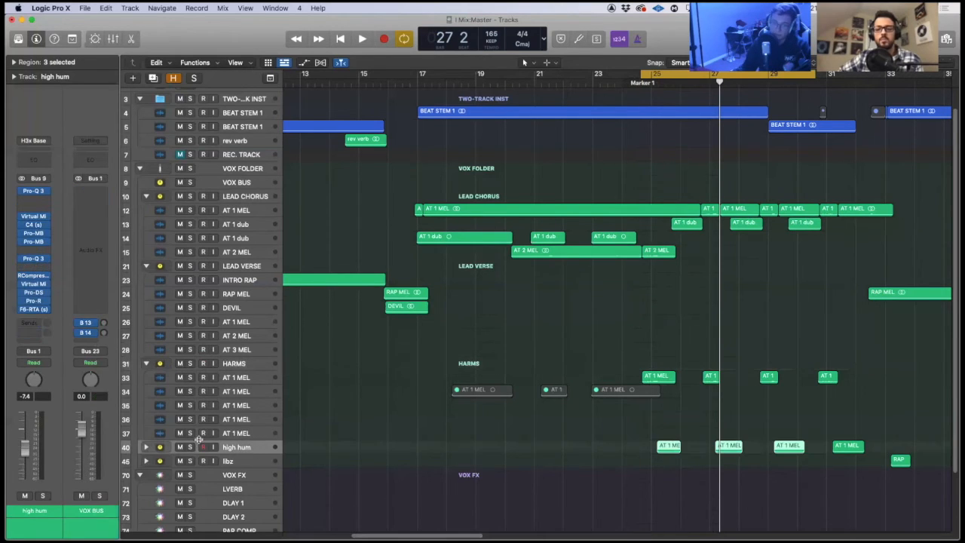
{"action": "left_click", "coordinate": [240, 461]}
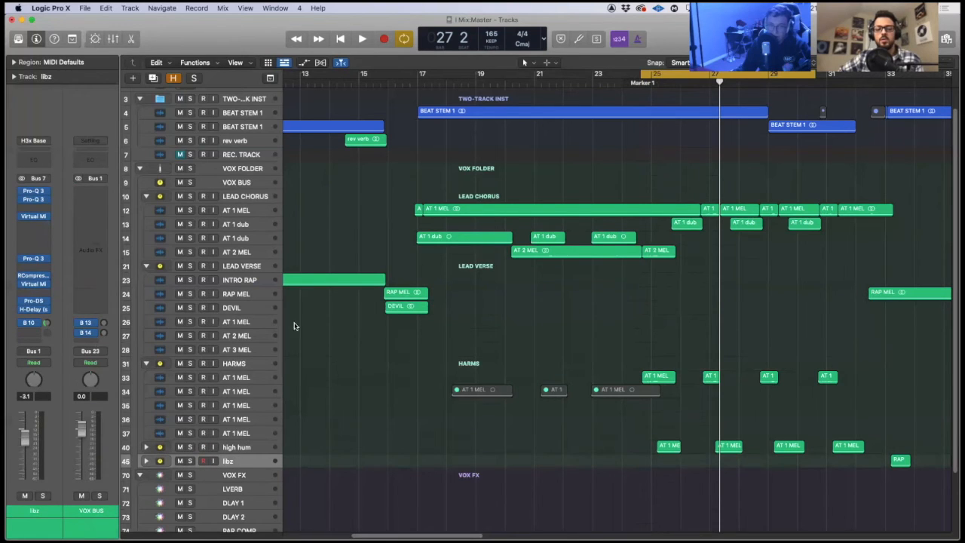
{"action": "left_click", "coordinate": [247, 266]}
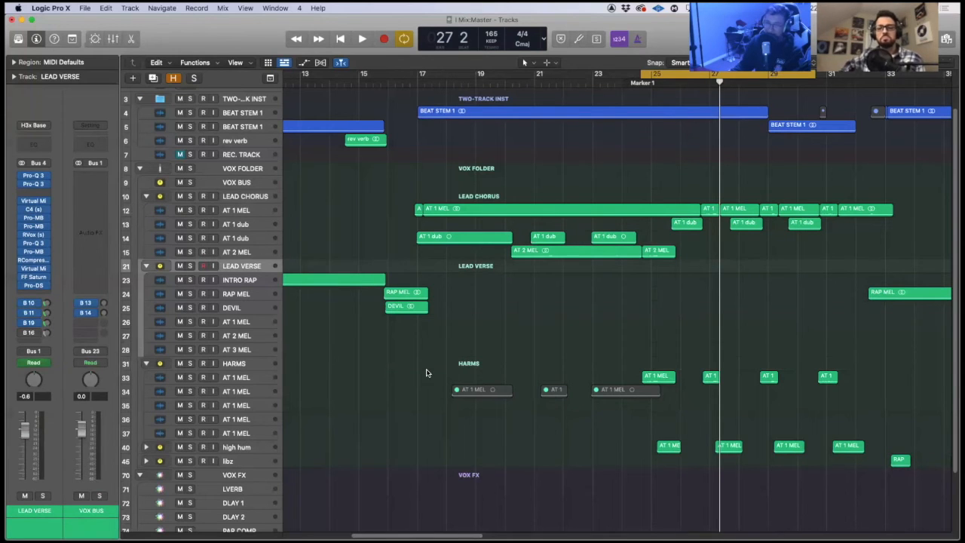
{"action": "left_click", "coordinate": [242, 198]}
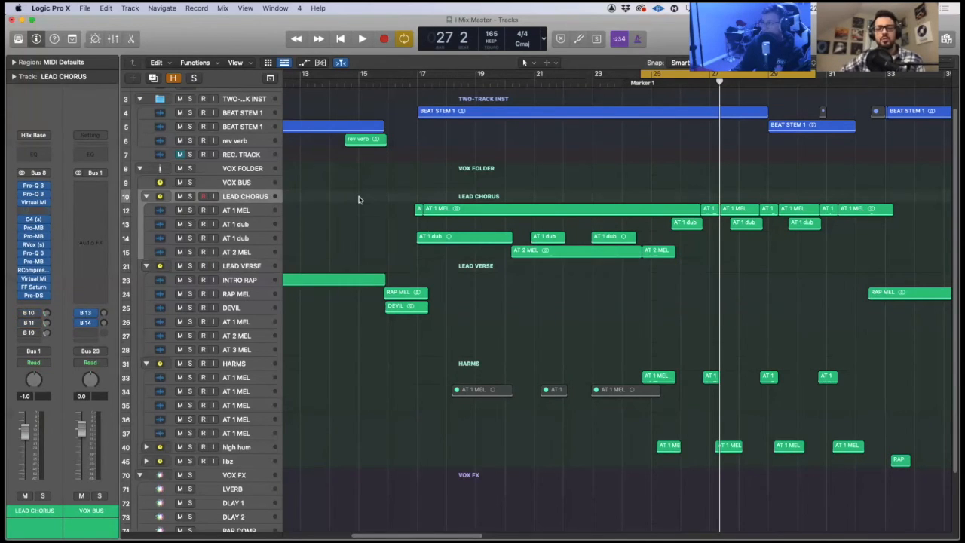
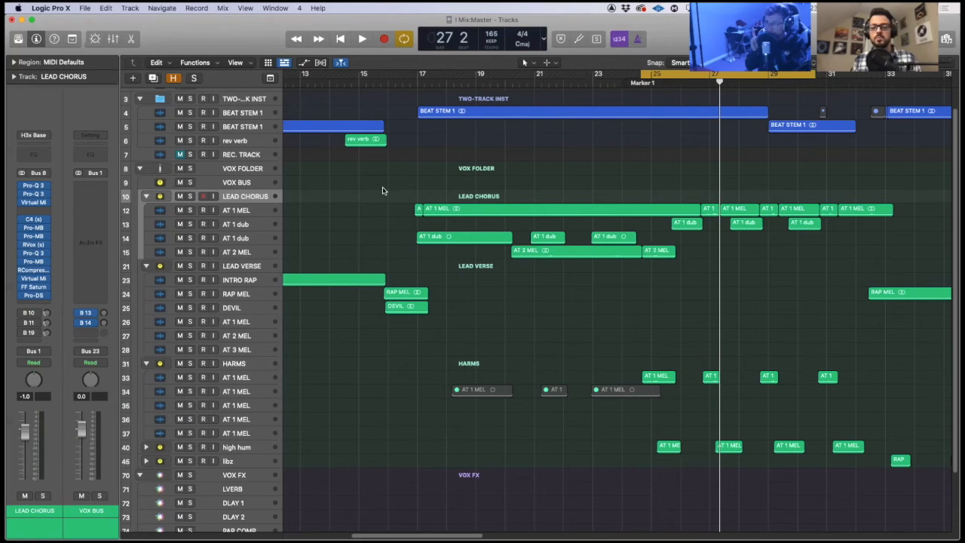
Open the Pro-DS on LEAD CHORUS, solo the track and audition its de-essing over the loop.
{"action": "left_click", "coordinate": [34, 295]}
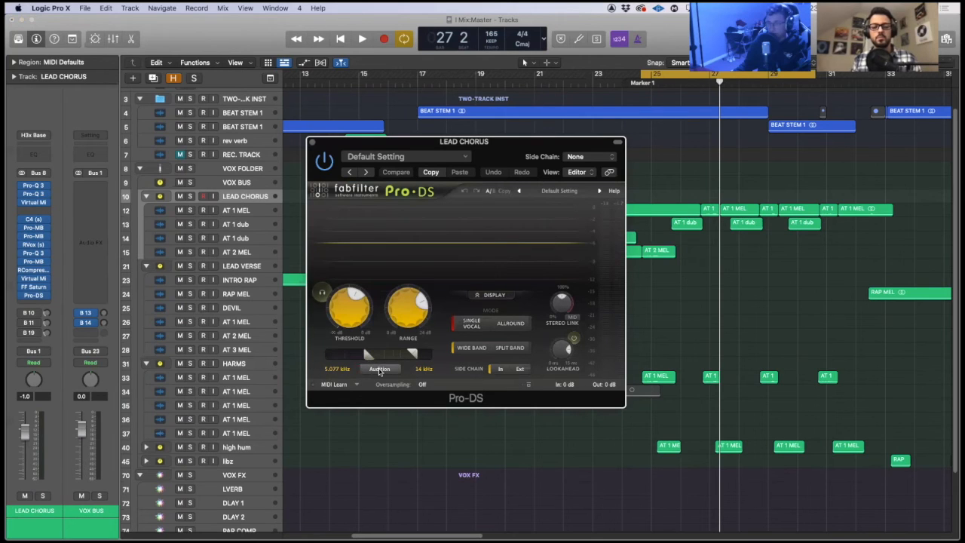
{"action": "left_click", "coordinate": [379, 370]}
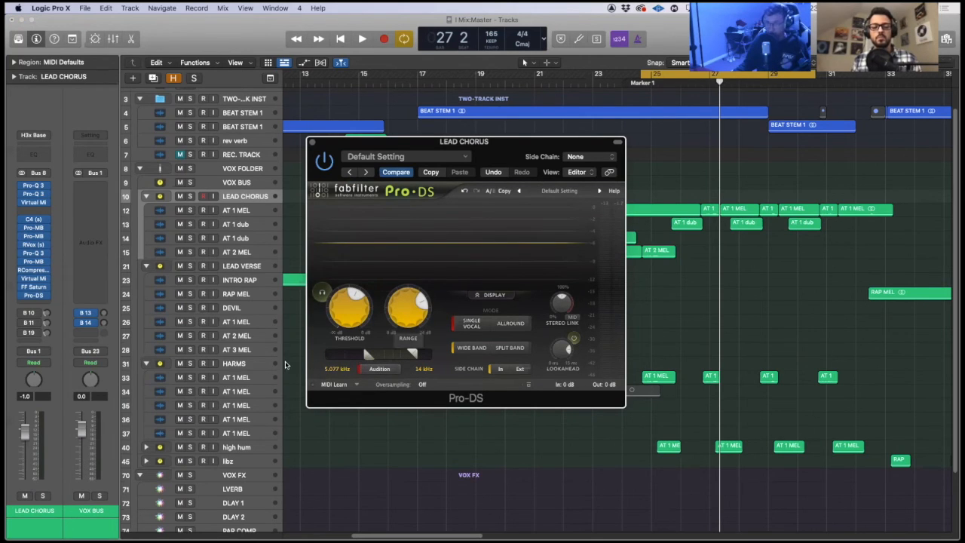
{"action": "left_click", "coordinate": [189, 196]}
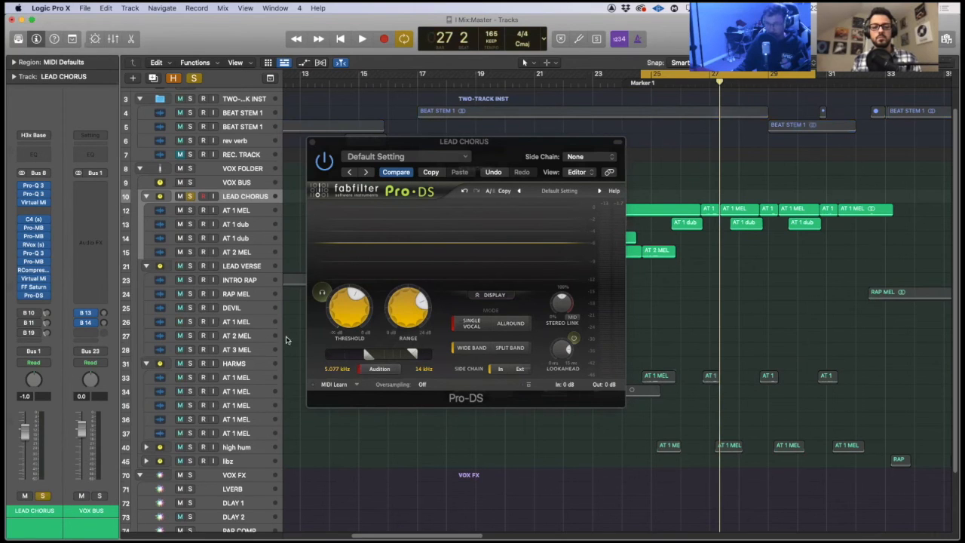
{"action": "key", "text": "space"}
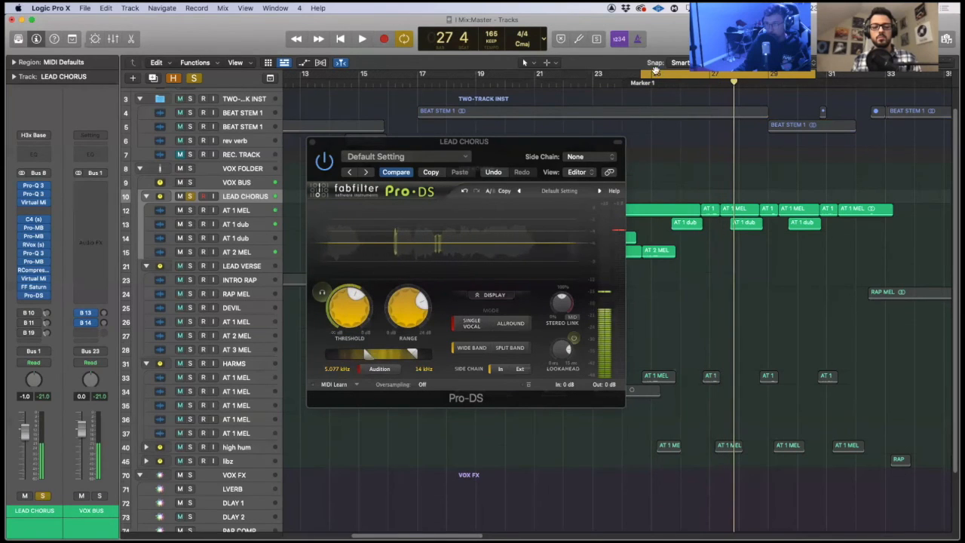
{"action": "left_click_drag", "start_coordinate": [325, 141], "coordinate": [334, 266]}
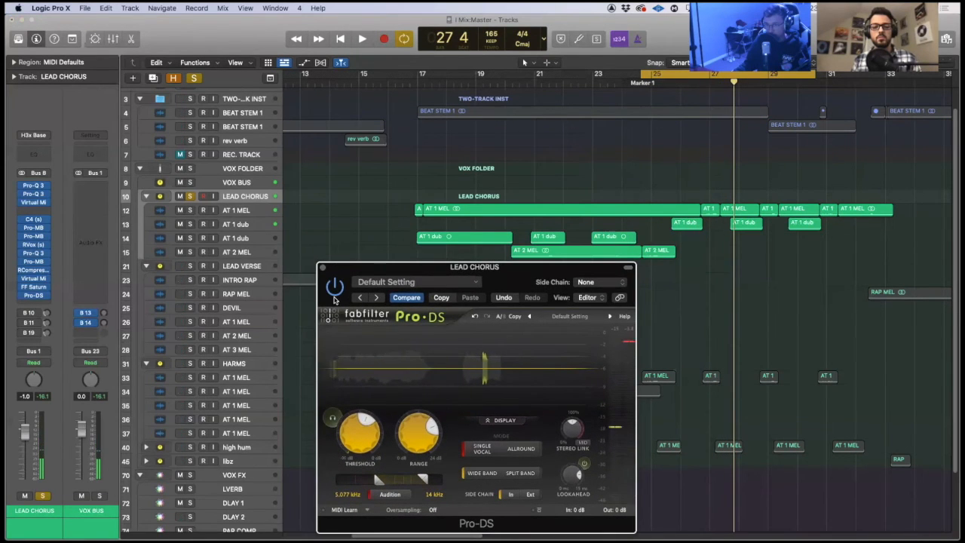
{"action": "mouse_move", "coordinate": [412, 442]}
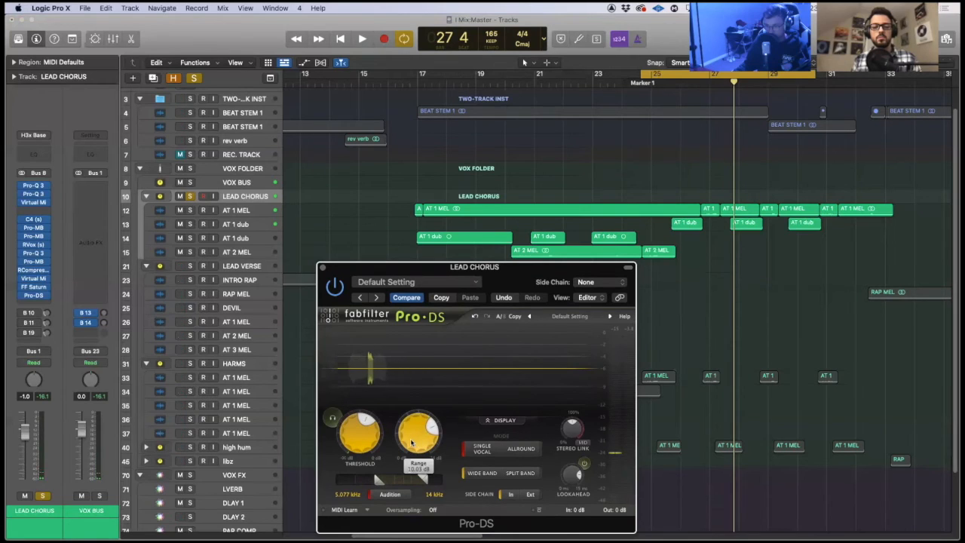
Move the cycle range to about bars 17 to 23 and turn the Pro-DS Range down to its minimum.
{"action": "left_click_drag", "start_coordinate": [658, 79], "coordinate": [435, 96]}
{"action": "key", "text": "space"}
{"action": "left_click_drag", "start_coordinate": [511, 268], "coordinate": [512, 241]}
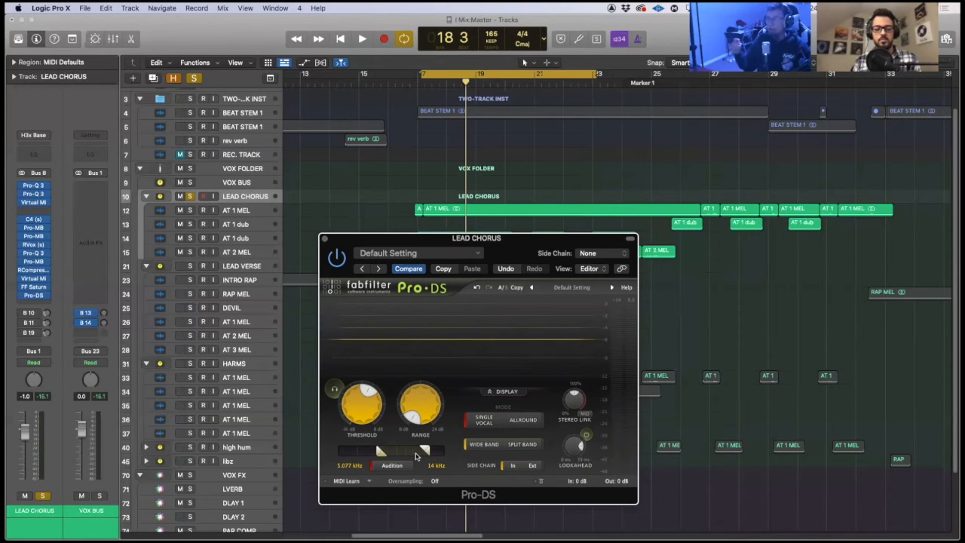
{"action": "mouse_move", "coordinate": [415, 456]}
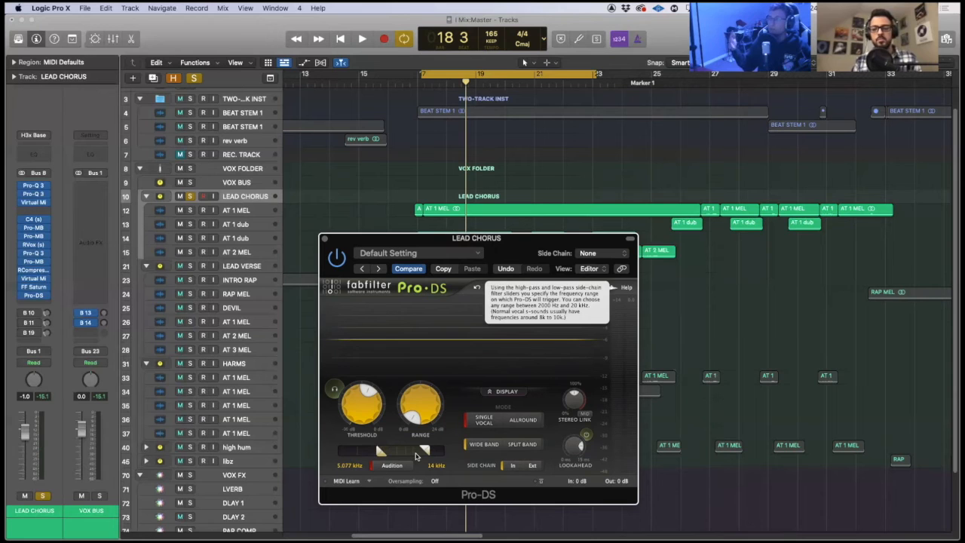
{"action": "left_click_drag", "start_coordinate": [496, 241], "coordinate": [681, 148]}
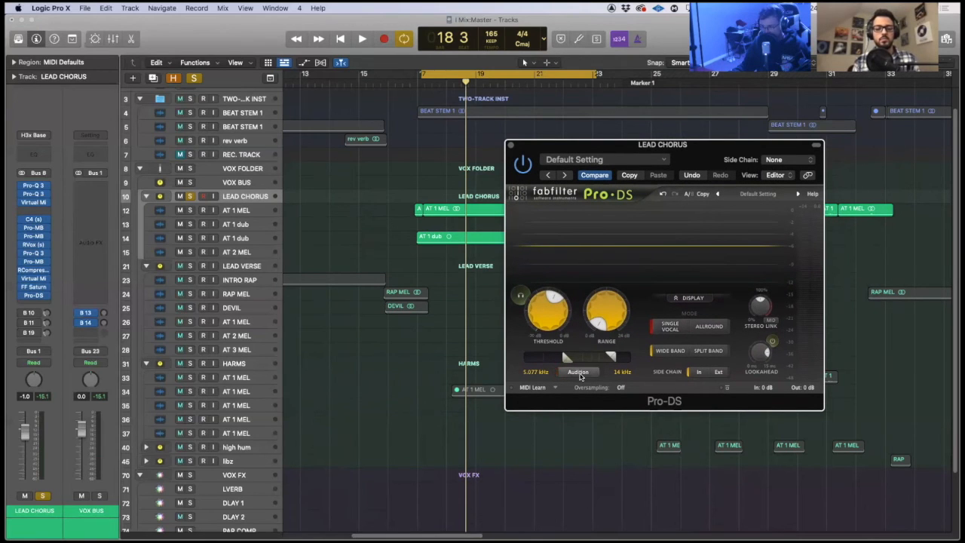
{"action": "left_click_drag", "start_coordinate": [701, 160], "coordinate": [626, 165]}
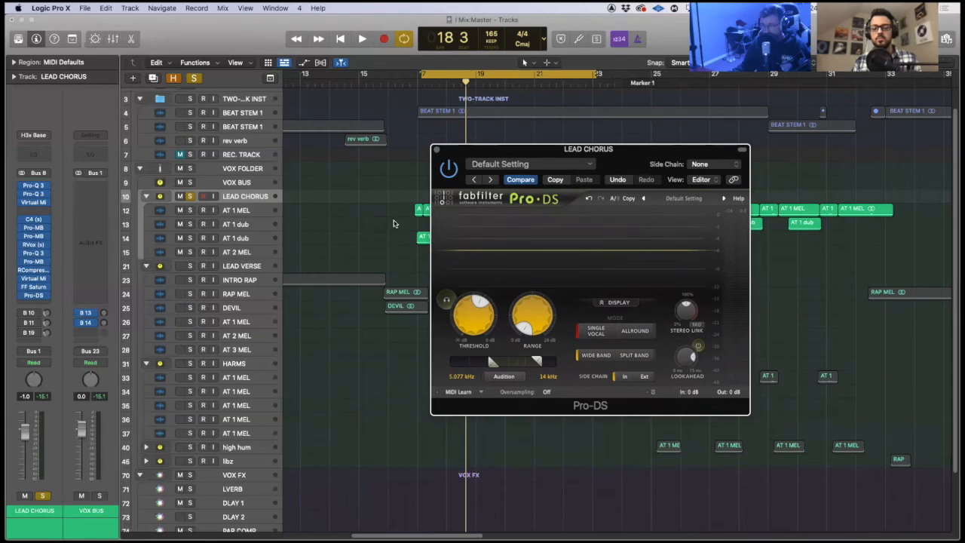
{"action": "left_click_drag", "start_coordinate": [456, 151], "coordinate": [573, 200]}
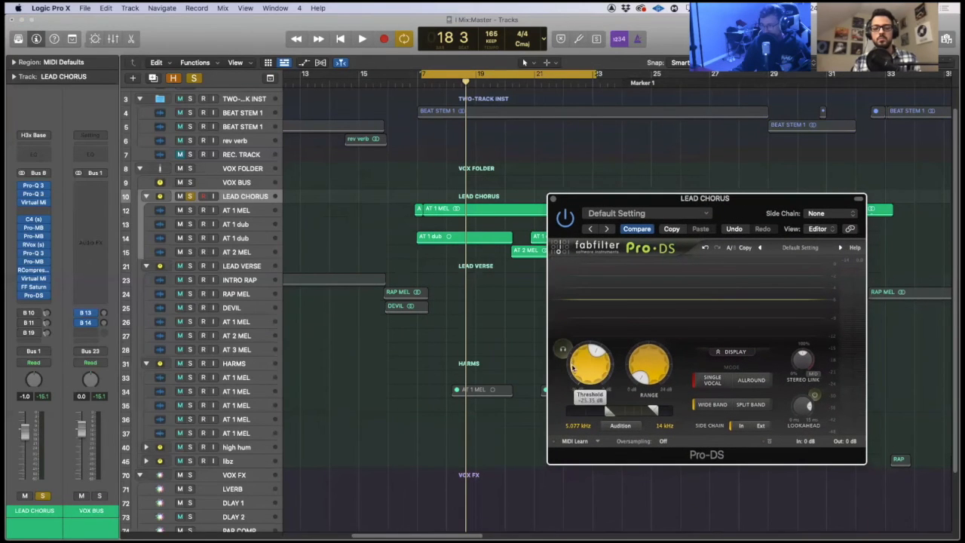
Audition the soloed lead chorus while raising the Pro-DS Range again, and clear the LEAD CHORUS solo.
{"action": "key", "text": "space"}
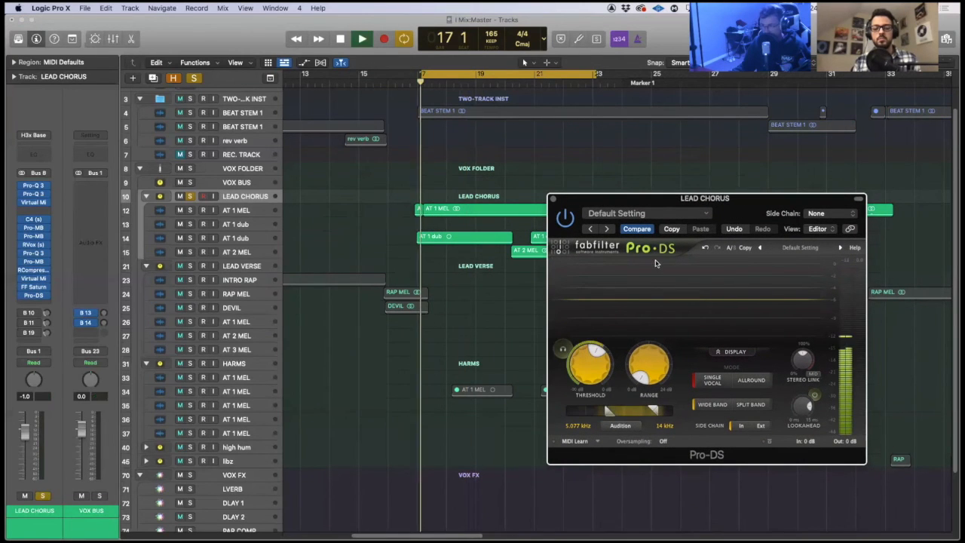
{"action": "key", "text": "space"}
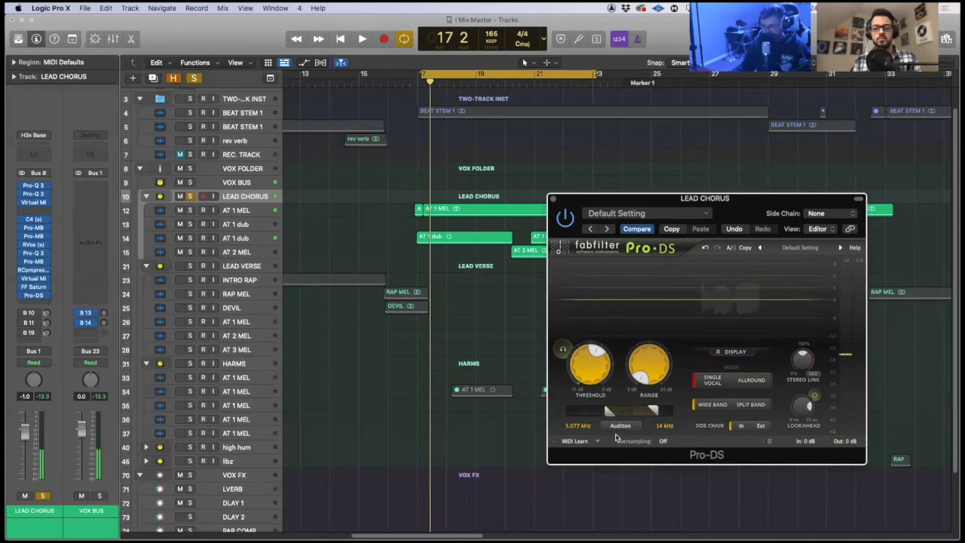
{"action": "key", "text": "space"}
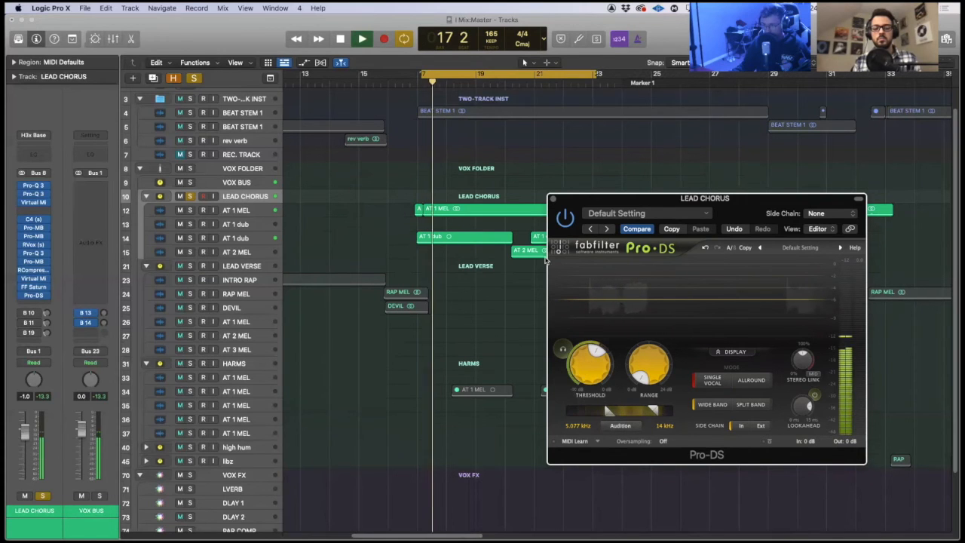
{"action": "left_click_drag", "start_coordinate": [641, 375], "coordinate": [678, 331]}
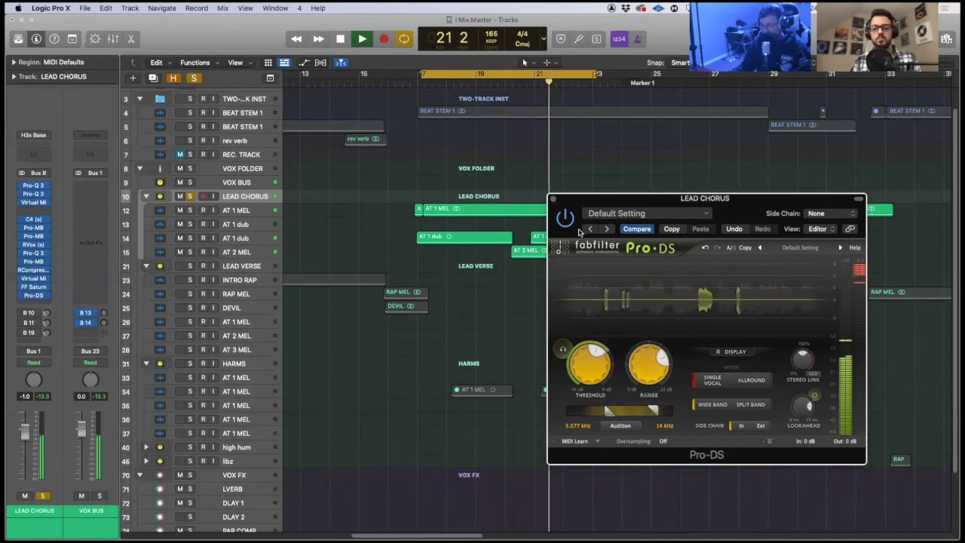
{"action": "key", "text": "space"}
{"action": "left_click", "coordinate": [554, 200]}
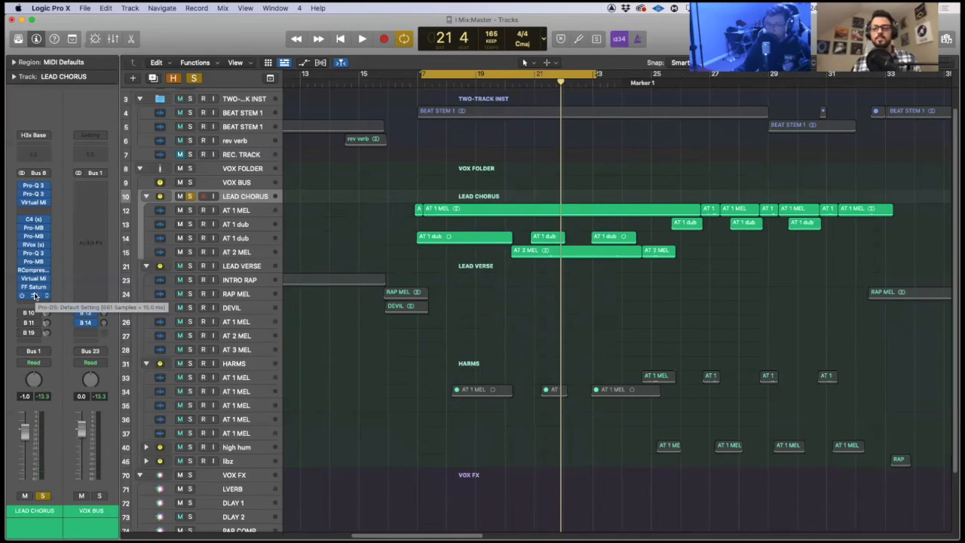
{"action": "left_click", "coordinate": [43, 496]}
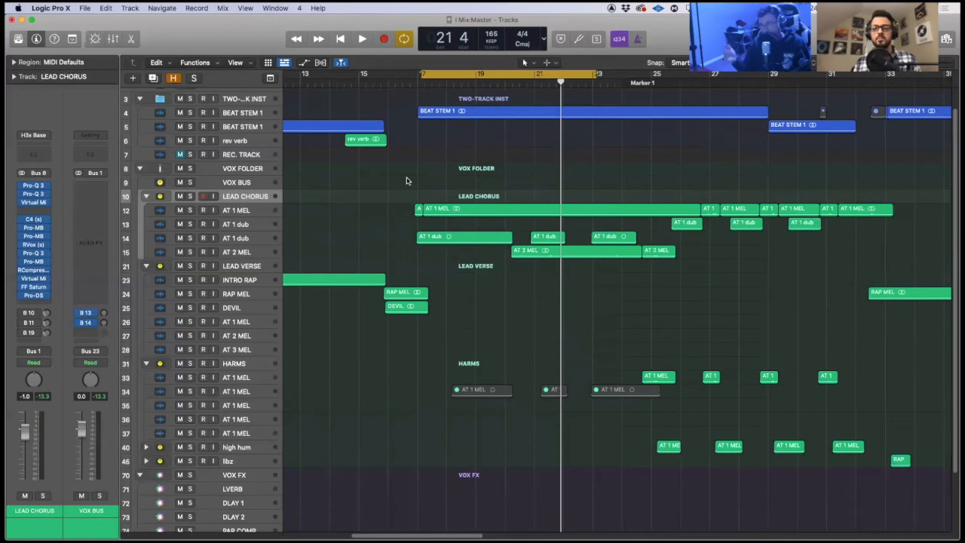
Open the first Pro-Q 3 on LEAD CHORUS and select its 86.190 Hz low-cut band.
{"action": "left_click", "coordinate": [259, 212]}
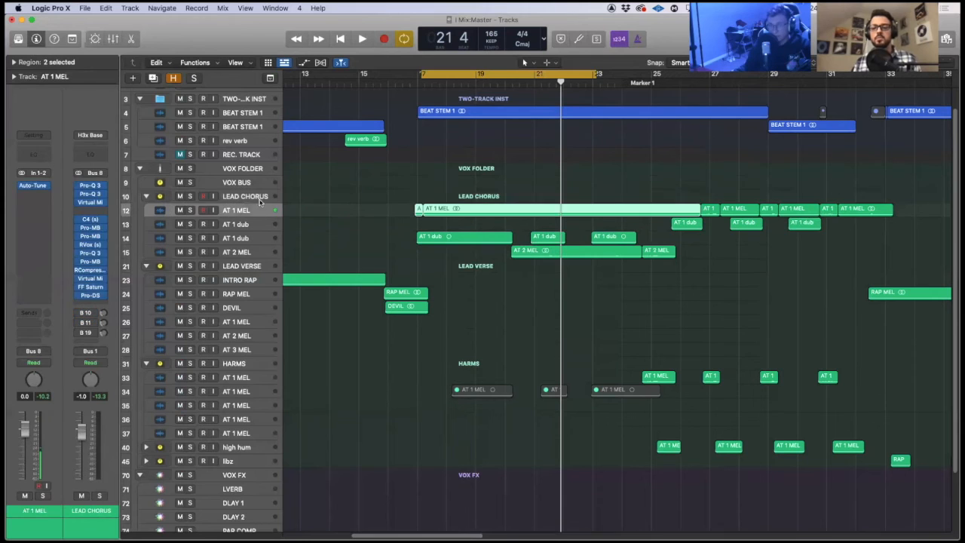
{"action": "left_click", "coordinate": [259, 199]}
{"action": "left_click", "coordinate": [36, 187]}
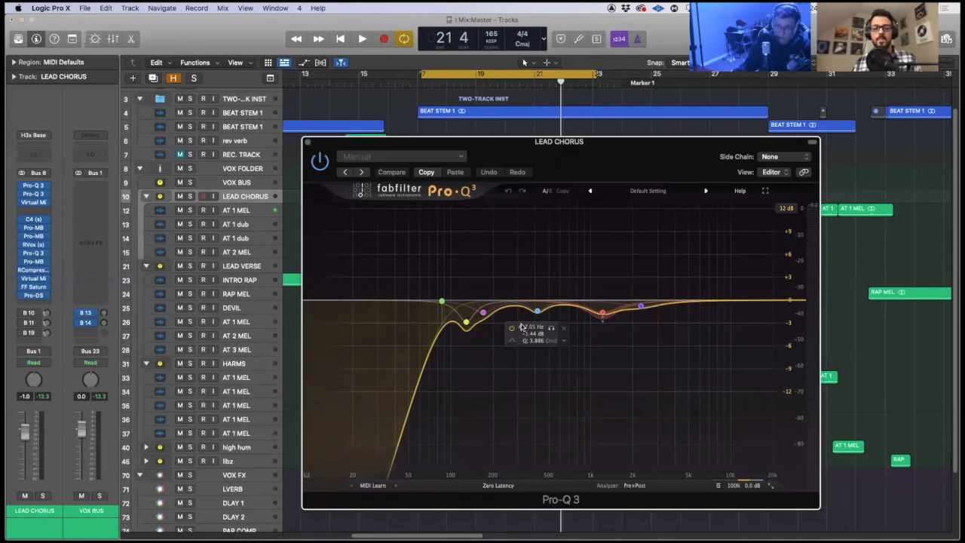
{"action": "left_click", "coordinate": [443, 302]}
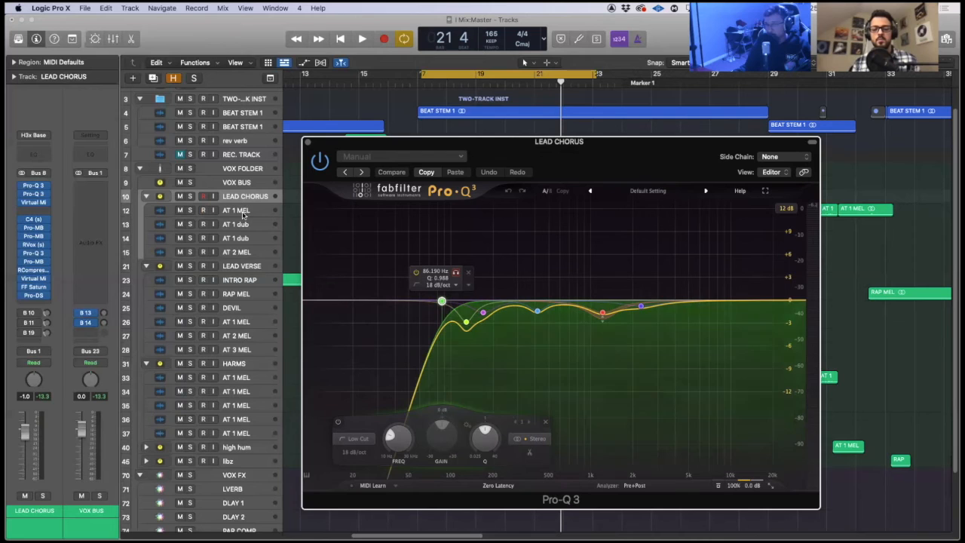
Solo LEAD CHORUS and listen to what the Pro-Q 3 low-cut band removes, then clear the solo.
{"action": "left_click", "coordinate": [190, 196]}
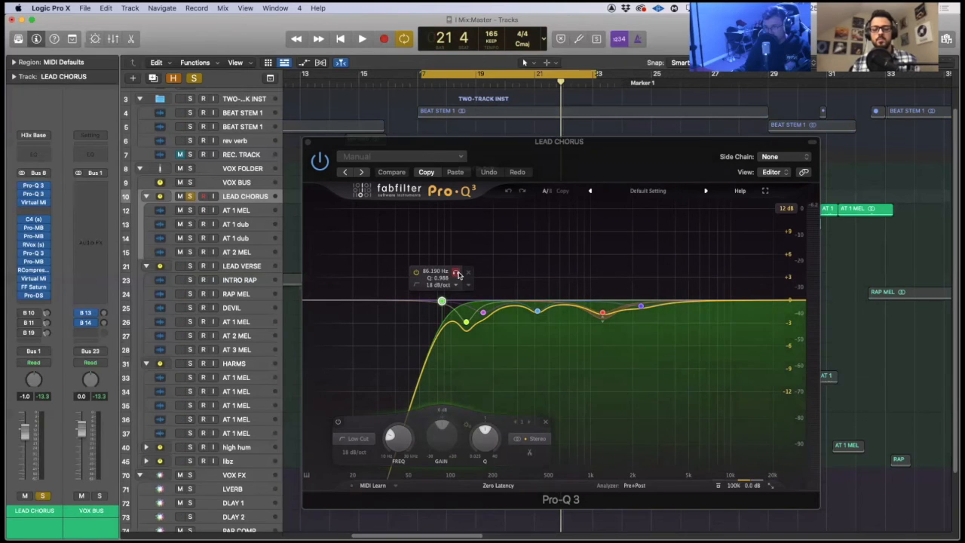
{"action": "left_click", "coordinate": [456, 273]}
{"action": "key", "text": "space"}
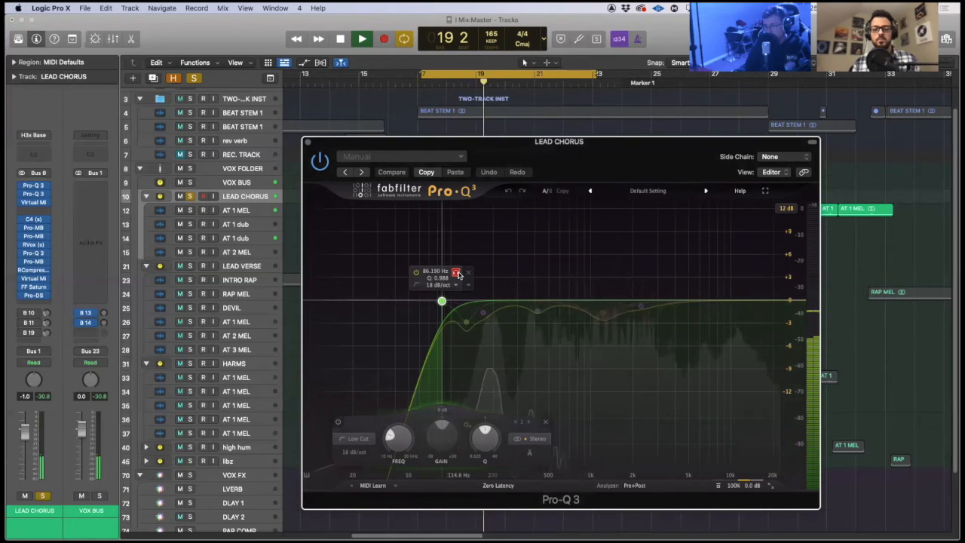
{"action": "left_click", "coordinate": [456, 272]}
{"action": "key", "text": "space"}
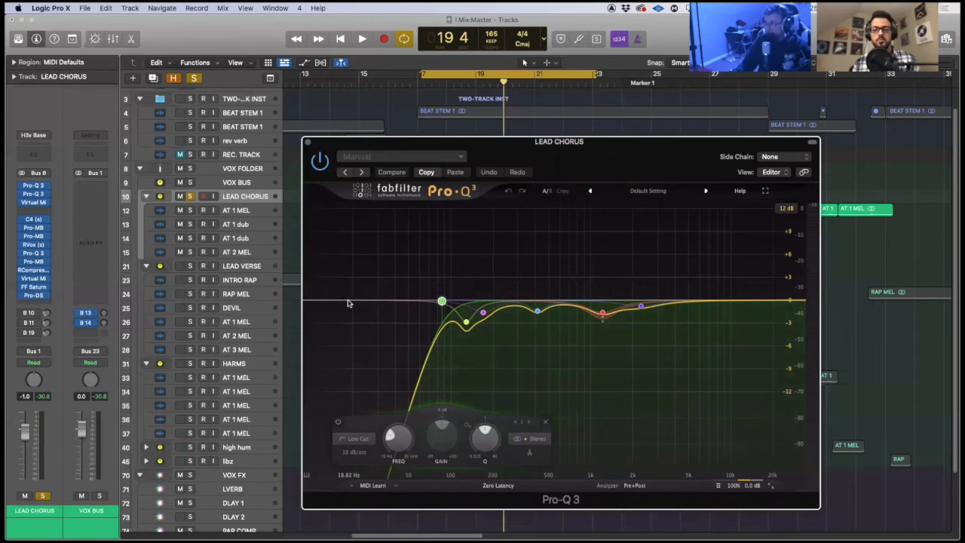
{"action": "left_click", "coordinate": [308, 142]}
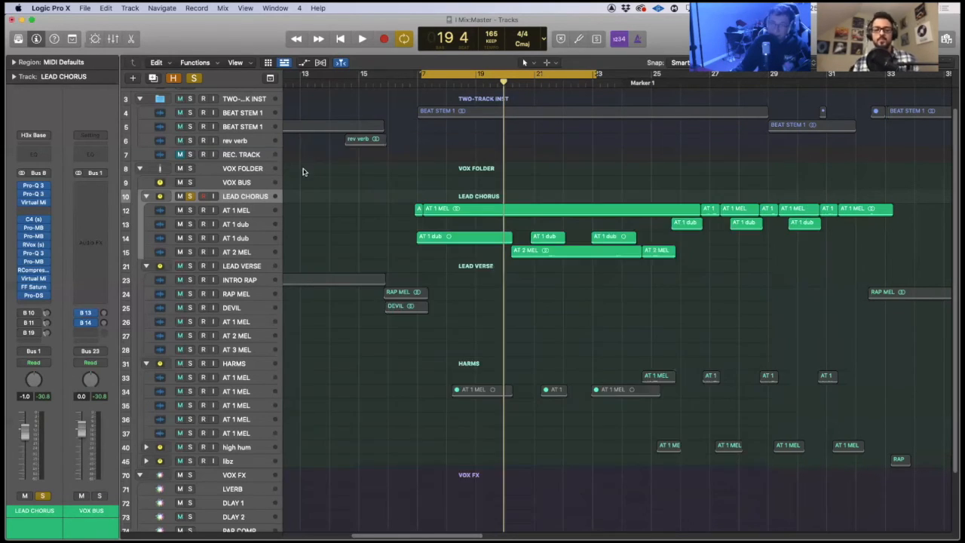
{"action": "left_click", "coordinate": [190, 197]}
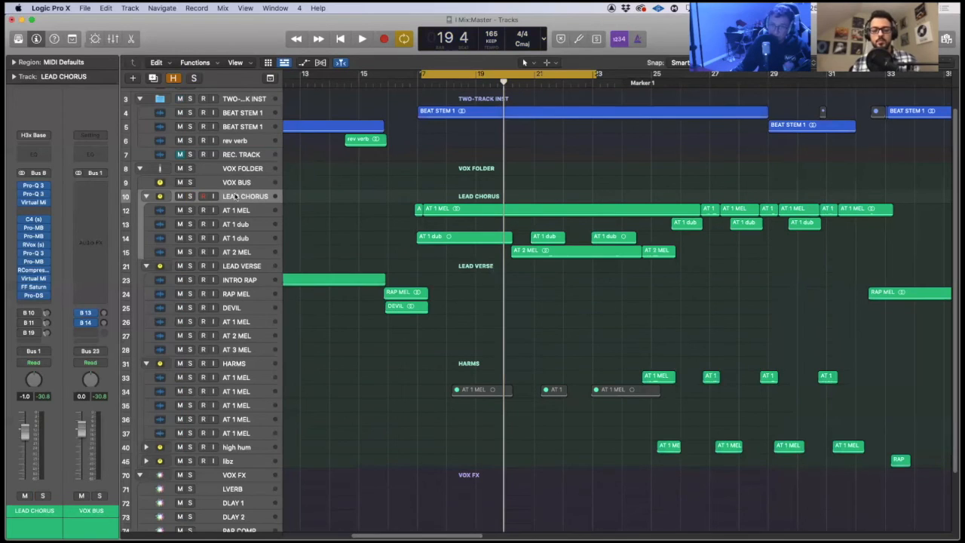
Inspect the F6-RTA low cut and the VerbSuite Classics settings on the LVERB return fed by Bus 10.
{"action": "left_click", "coordinate": [31, 313]}
{"action": "left_click", "coordinate": [90, 199]}
{"action": "left_click", "coordinate": [90, 203]}
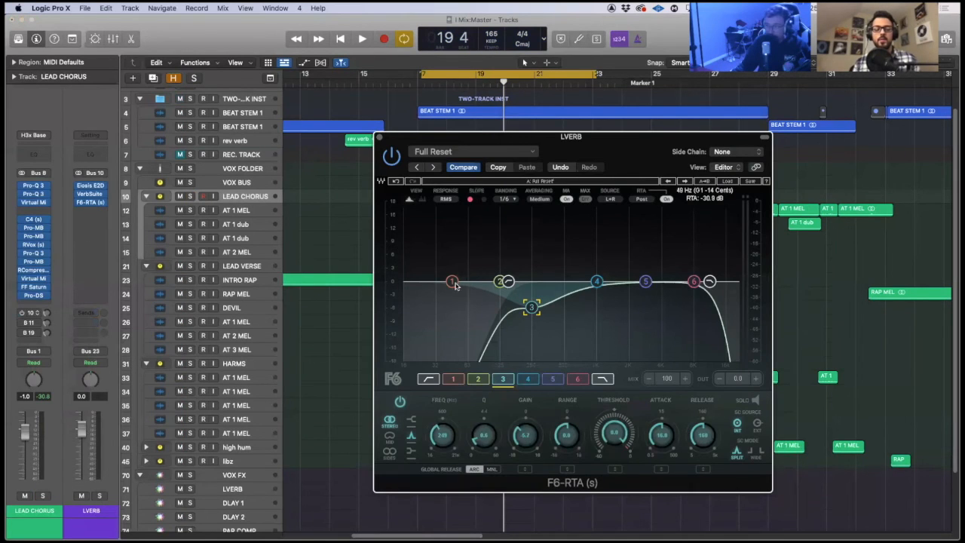
{"action": "left_click", "coordinate": [507, 282]}
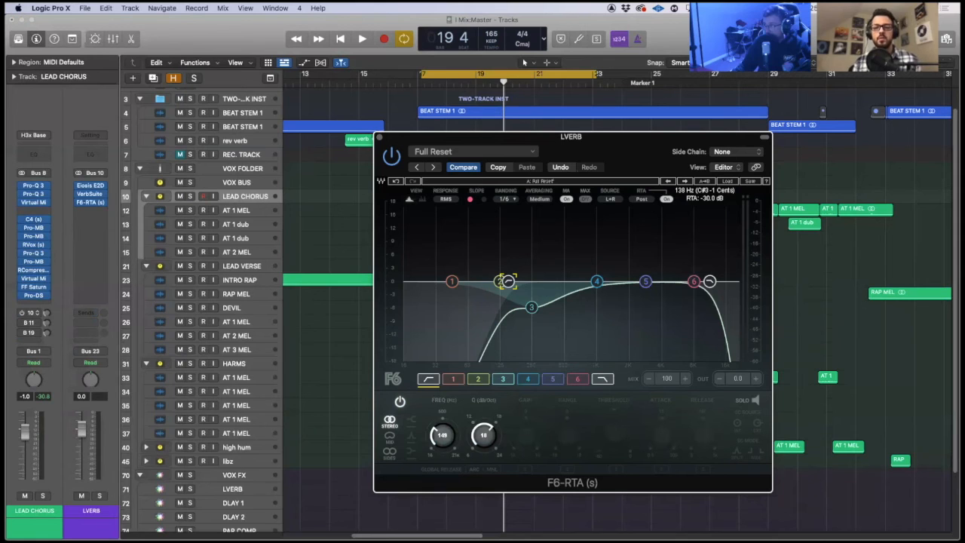
{"action": "left_click", "coordinate": [91, 194]}
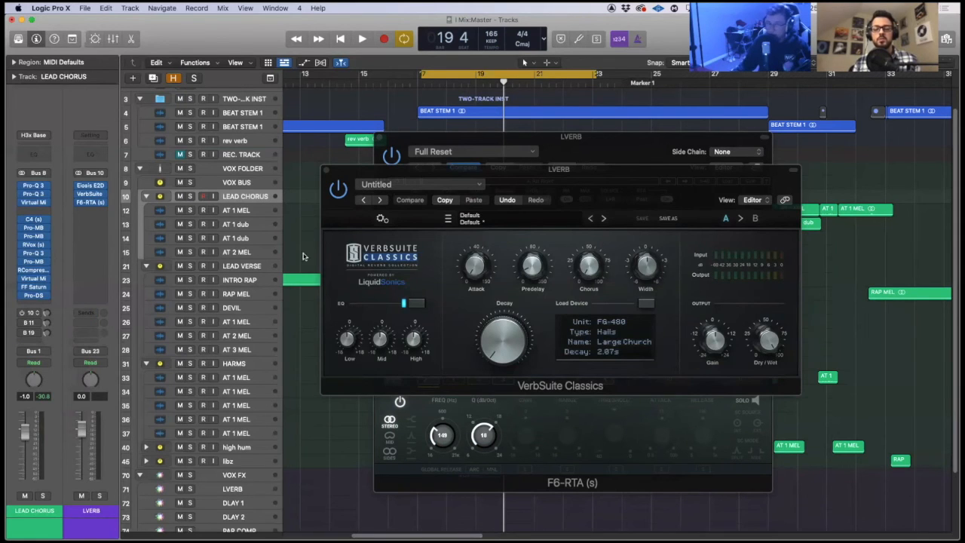
{"action": "left_click", "coordinate": [90, 203]}
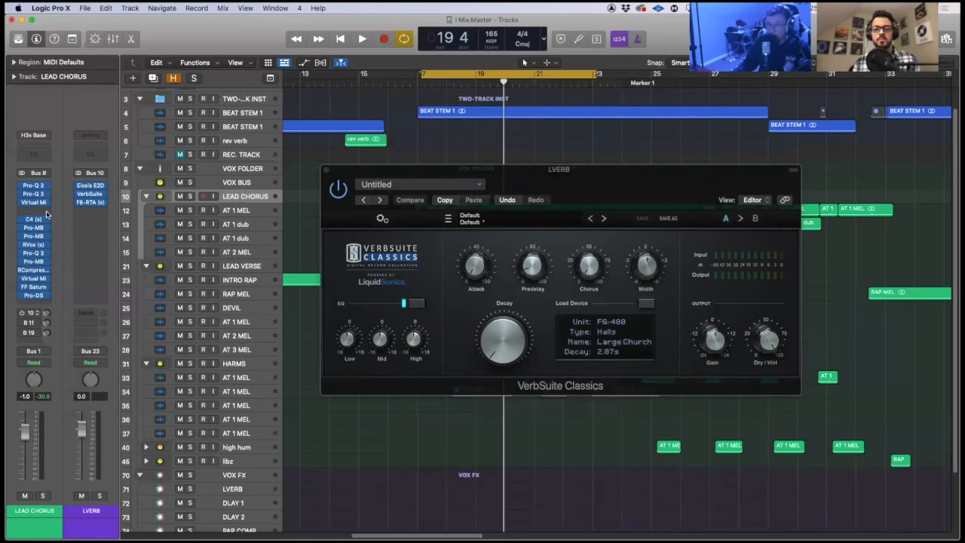
{"action": "left_click", "coordinate": [91, 201]}
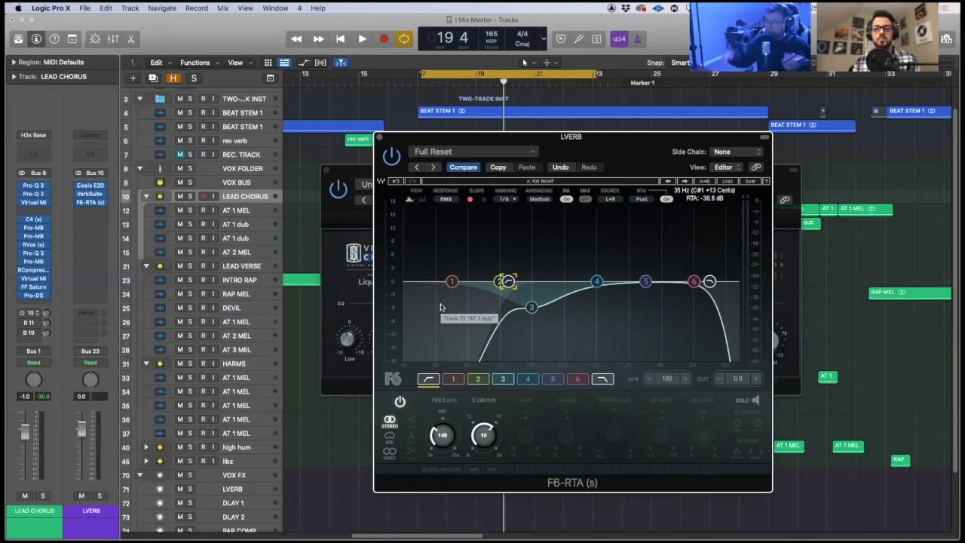
{"action": "left_click_drag", "start_coordinate": [387, 141], "coordinate": [425, 188]}
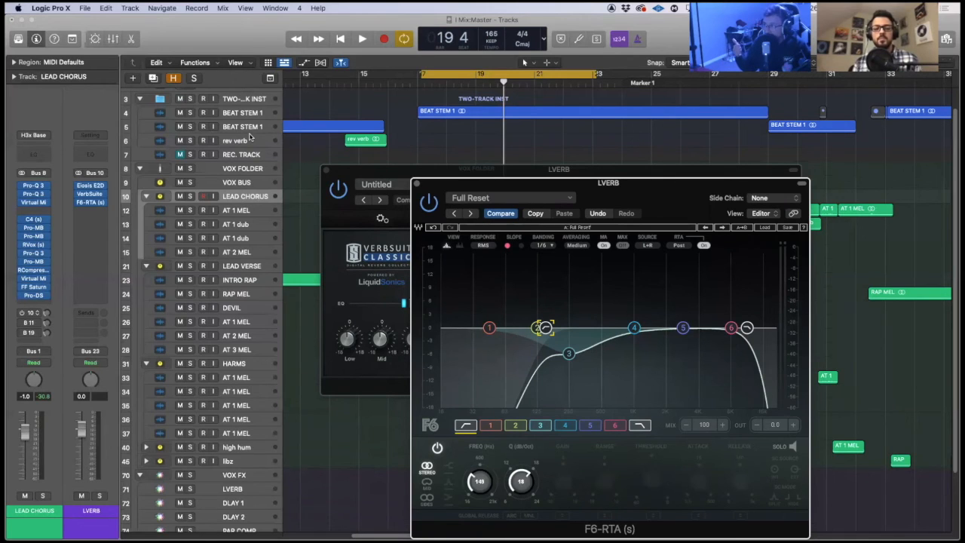
Review the HARMS and LEAD VERSE channel strips, and nudge the cycle range onto bars 17 to 23.
{"action": "left_click", "coordinate": [238, 365]}
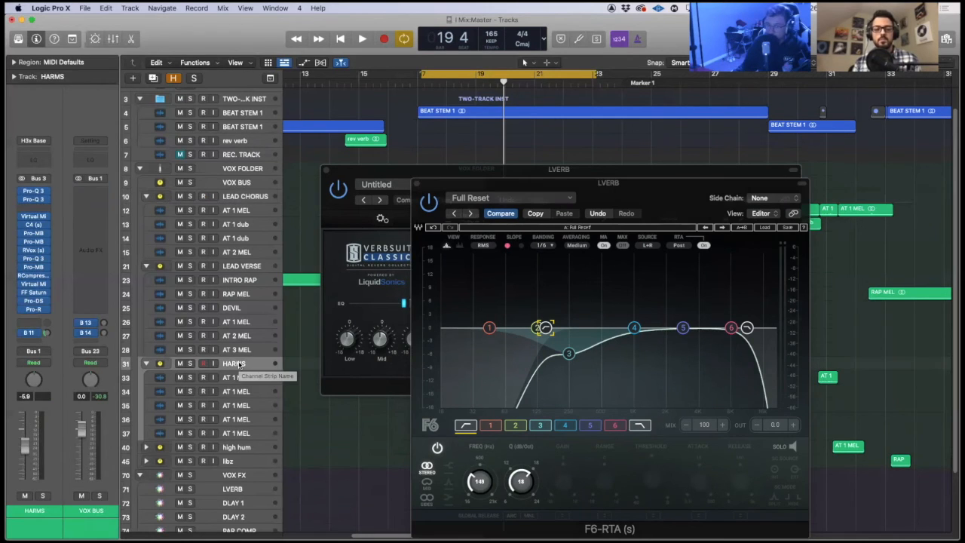
{"action": "left_click", "coordinate": [250, 267]}
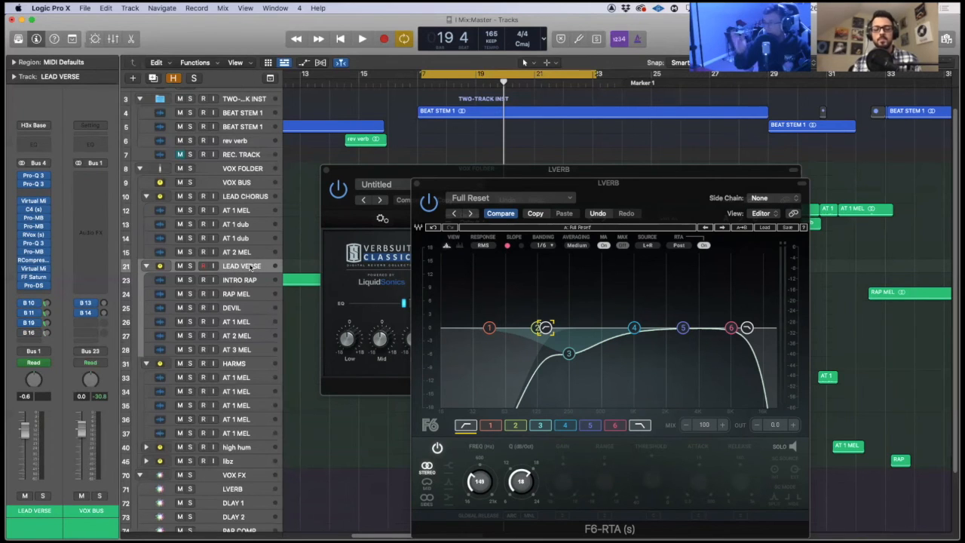
{"action": "left_click", "coordinate": [327, 171]}
{"action": "left_click", "coordinate": [420, 185]}
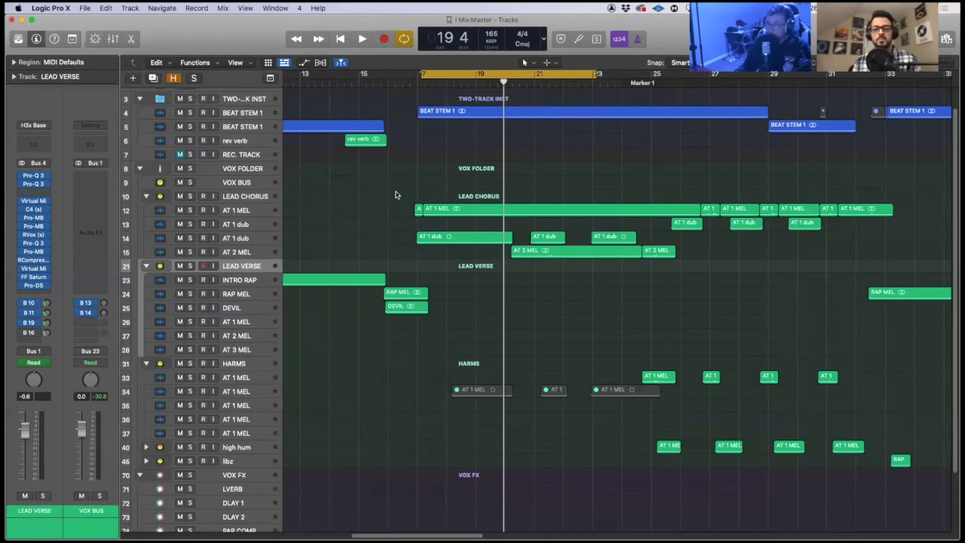
{"action": "mouse_move", "coordinate": [485, 73]}
{"action": "left_mouse_down"}
{"action": "mouse_move", "coordinate": [498, 72]}
{"action": "mouse_move", "coordinate": [481, 73]}
{"action": "left_mouse_up"}
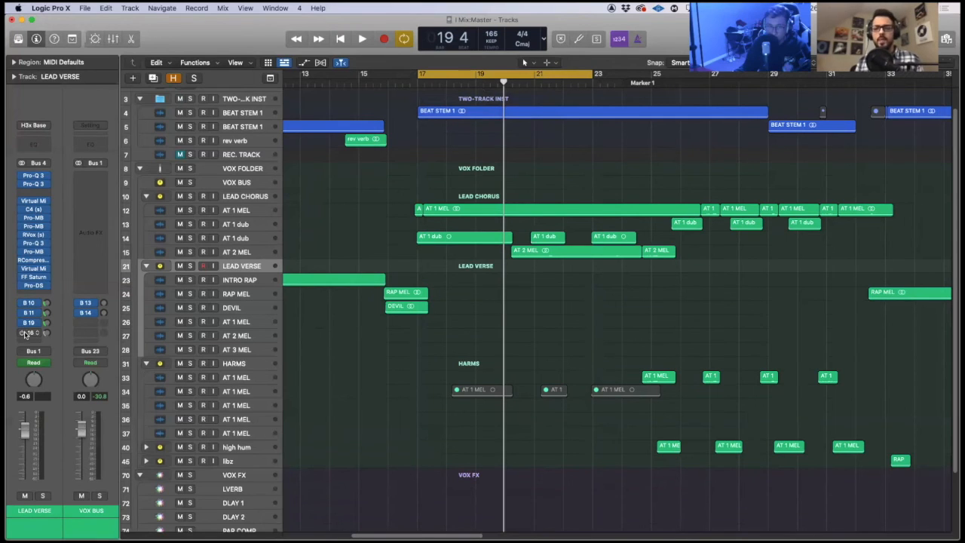
Show the sverb return fed by LEAD VERSE's Bus 16 send, then select LEAD CHORUS and review its regions.
{"action": "left_click", "coordinate": [34, 334]}
{"action": "left_click", "coordinate": [61, 310]}
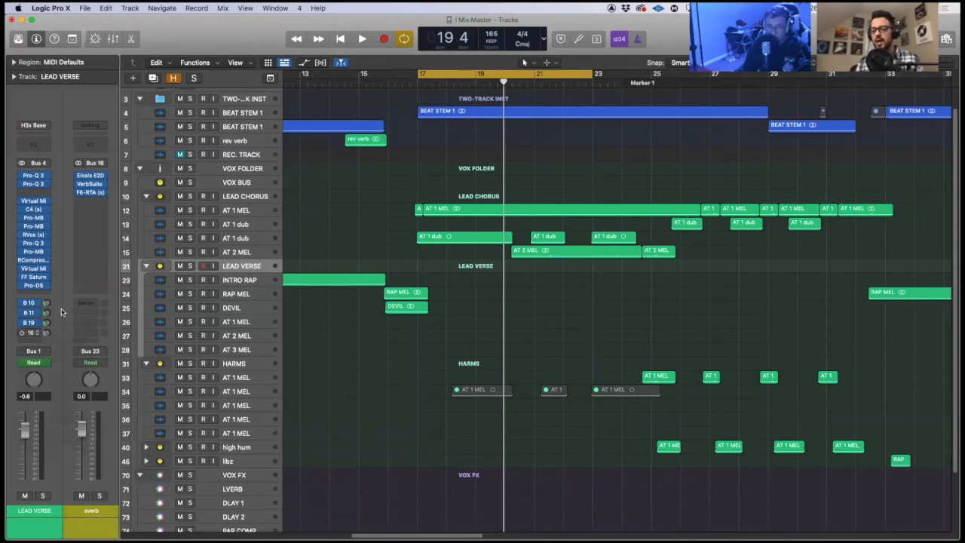
{"action": "left_click", "coordinate": [254, 196]}
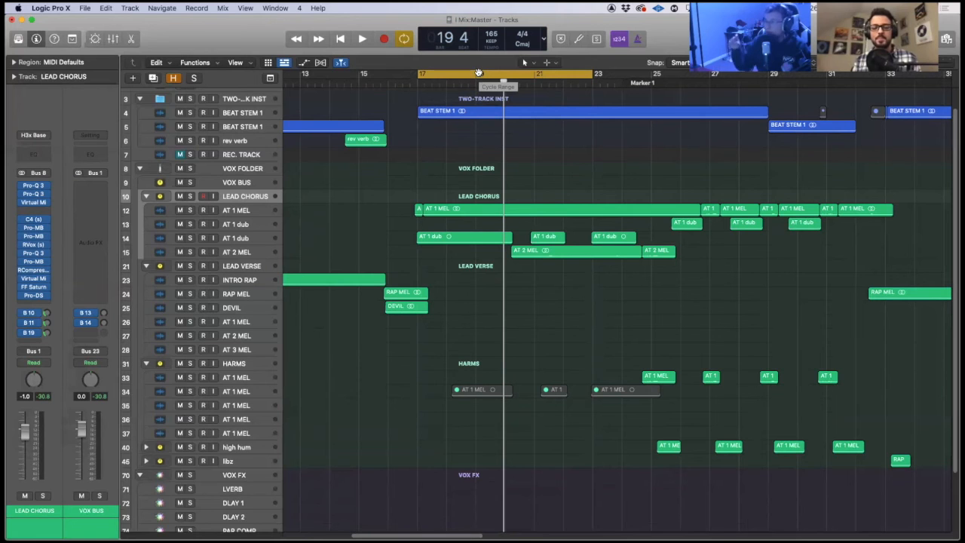
{"action": "scroll", "coordinate": [519, 371], "scroll_direction": "up", "scroll_amount": 3}
{"action": "scroll", "coordinate": [520, 371], "scroll_direction": "up", "scroll_amount": 3}
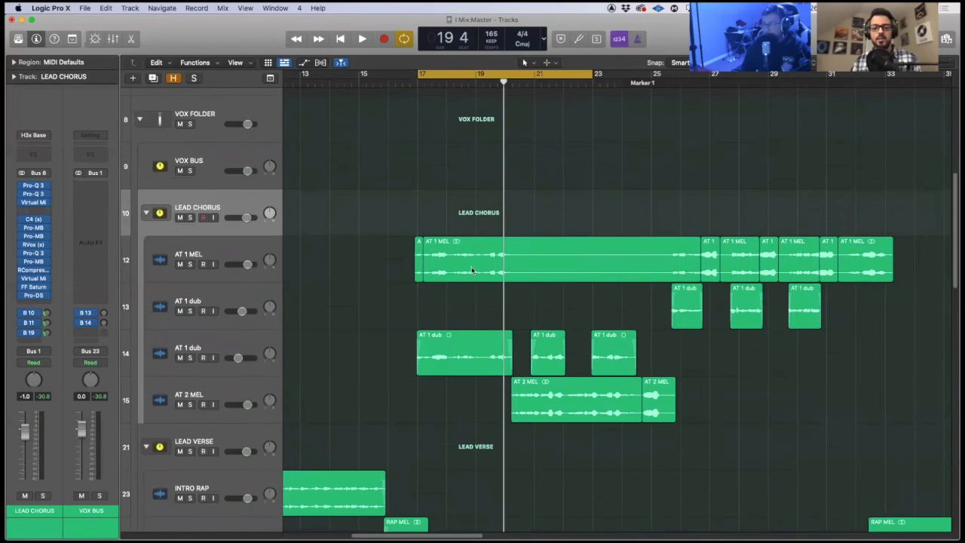
{"action": "scroll", "coordinate": [473, 270], "scroll_direction": "down", "scroll_amount": 5}
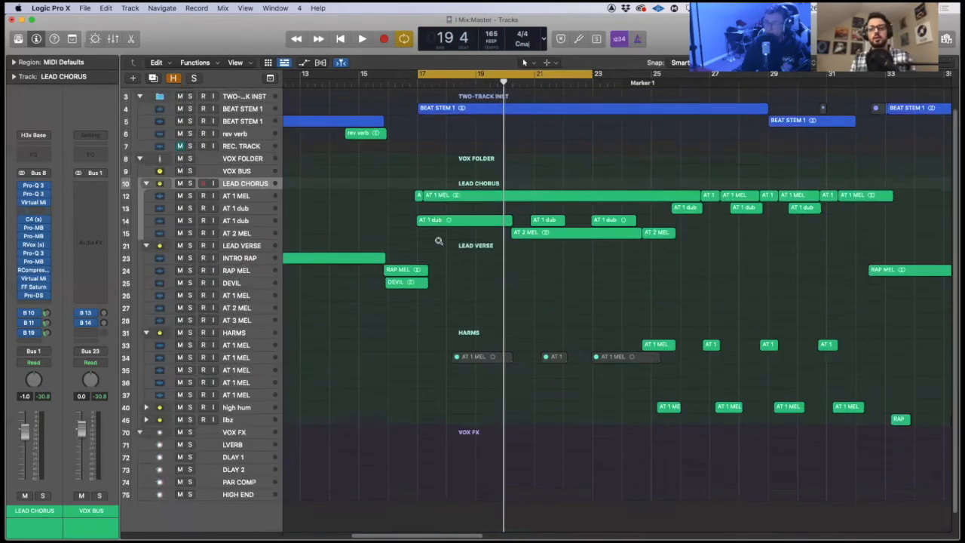
{"action": "scroll", "coordinate": [438, 241], "scroll_direction": "up", "scroll_amount": 5}
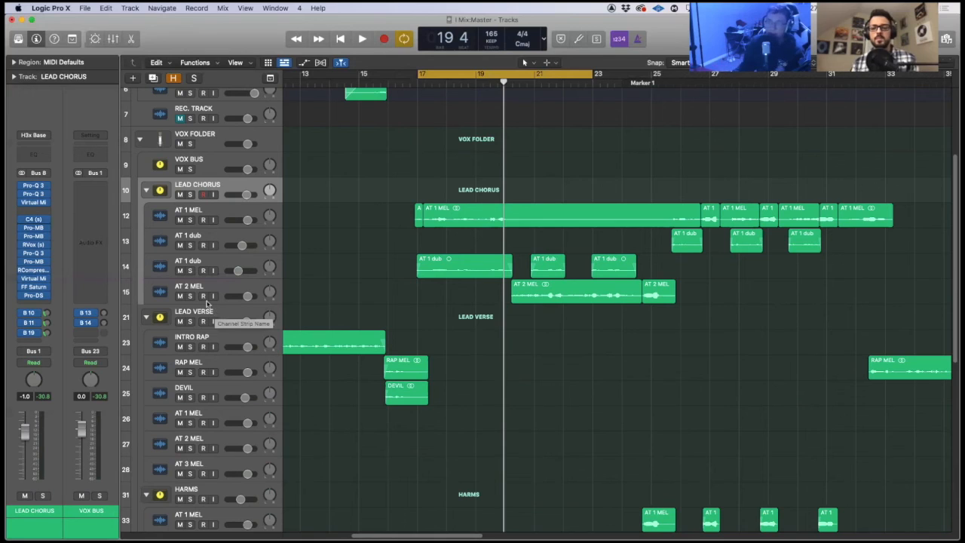
Show the LVERB return fed by LEAD CHORUS's Bus 10 send and inspect its F6-RTA filter curve.
{"action": "left_click", "coordinate": [30, 312]}
{"action": "left_click", "coordinate": [55, 263]}
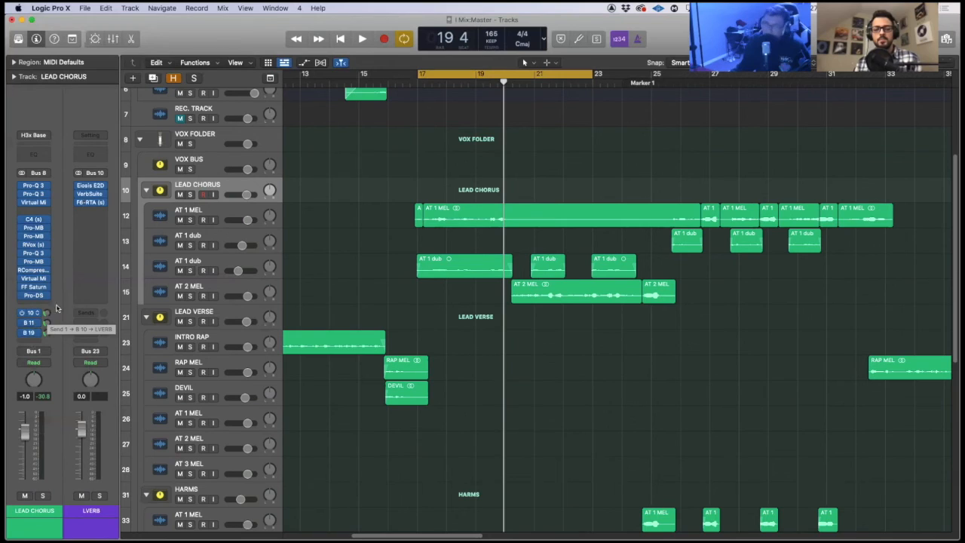
{"action": "left_click", "coordinate": [89, 202]}
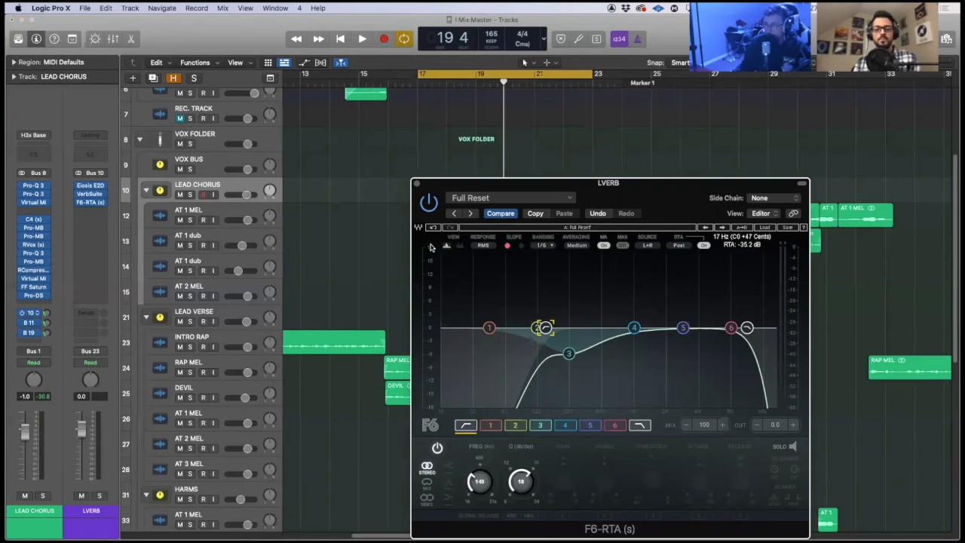
{"action": "left_click", "coordinate": [420, 185]}
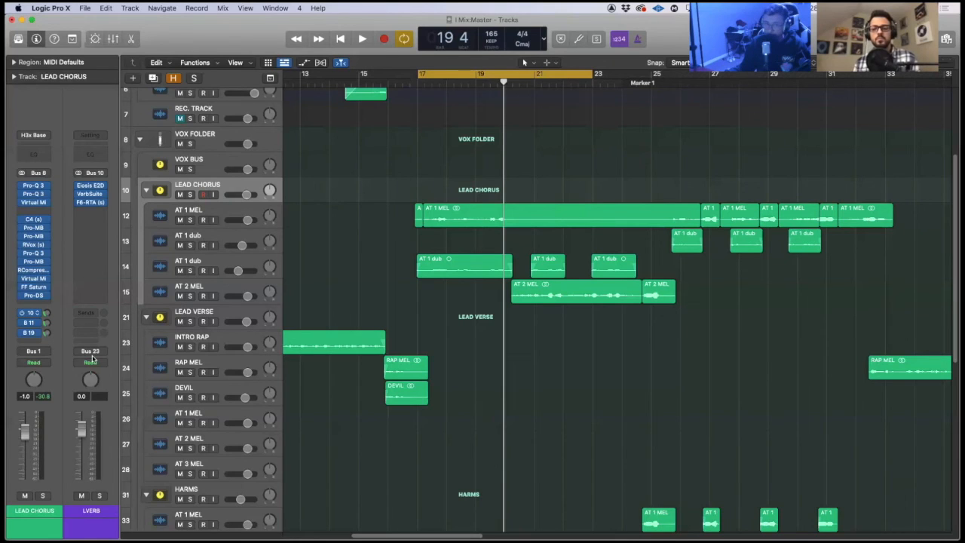
Compare the DOUBLER, LVERB and DLAY 1 return strips fed by LEAD CHORUS's Bus 19, 10 and 11 sends.
{"action": "left_click", "coordinate": [33, 333]}
{"action": "left_click", "coordinate": [50, 299]}
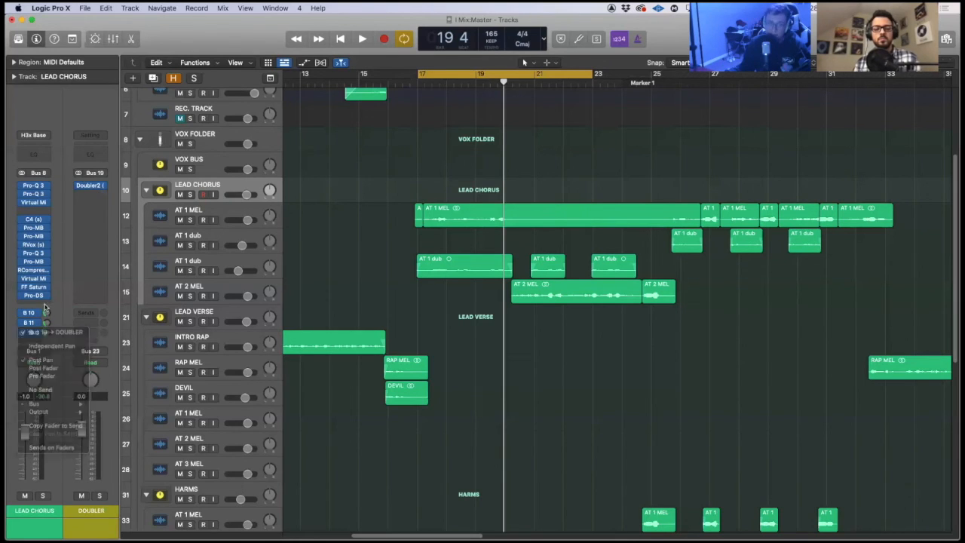
{"action": "left_click", "coordinate": [30, 313]}
{"action": "left_click", "coordinate": [68, 286]}
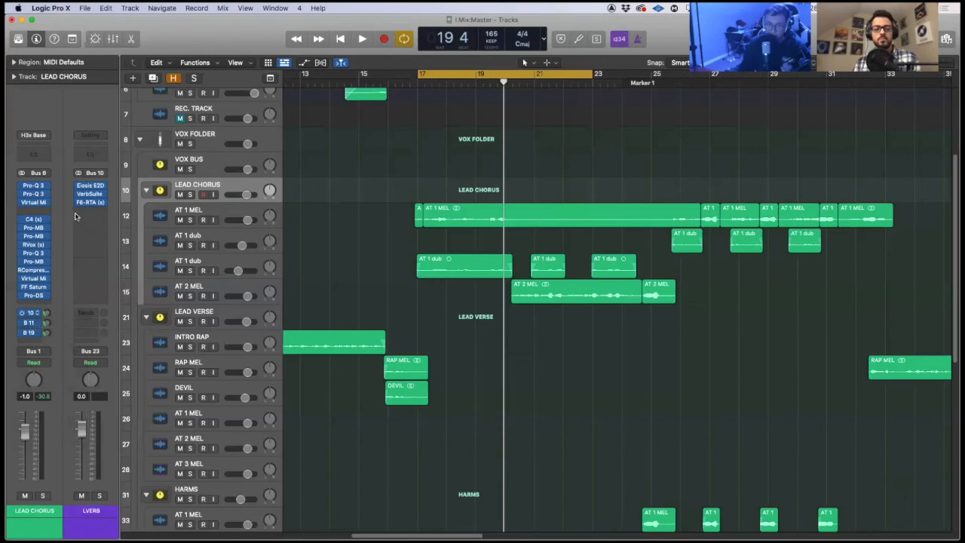
{"action": "left_click", "coordinate": [35, 323]}
{"action": "key", "text": "Escape"}
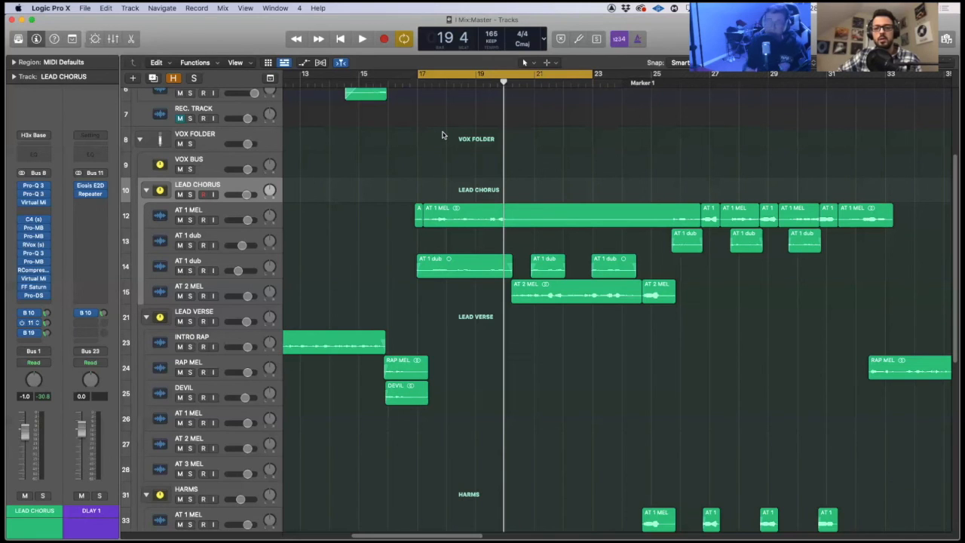
Select LEAD VERSE, set the cycle range to bars 9 to 19, and play it back soloed.
{"action": "scroll", "coordinate": [318, 241], "scroll_direction": "down", "scroll_amount": 3}
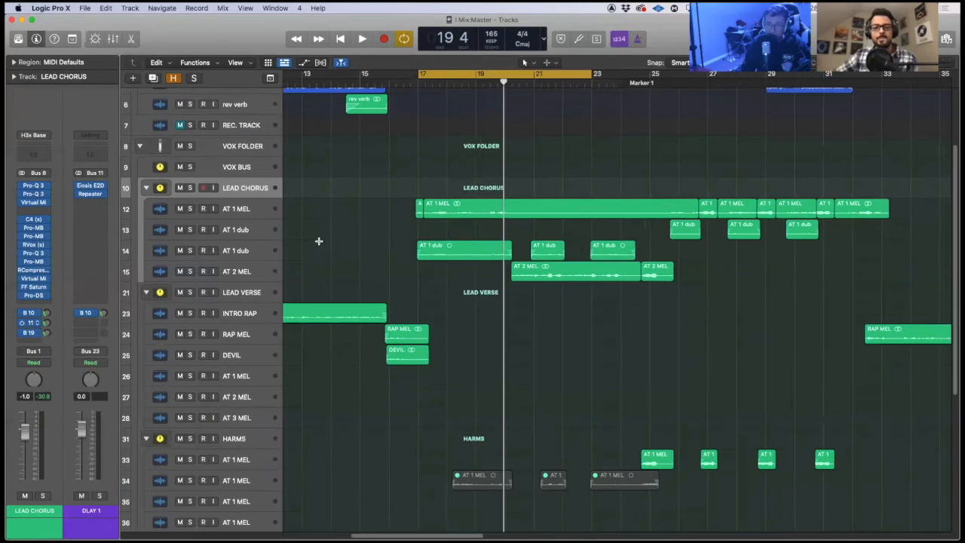
{"action": "scroll", "coordinate": [319, 243], "scroll_direction": "left", "scroll_amount": 5}
{"action": "left_click", "coordinate": [224, 290]}
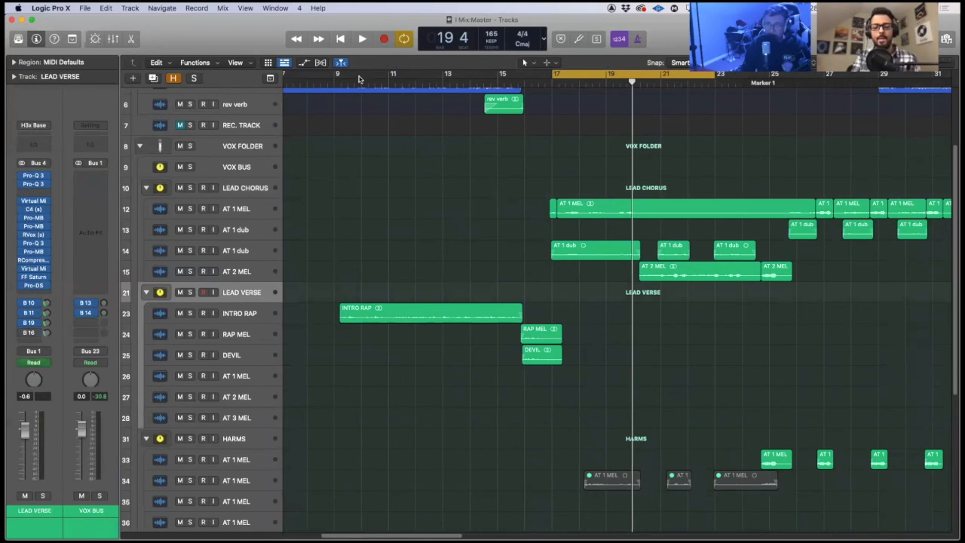
{"action": "left_click_drag", "start_coordinate": [337, 74], "coordinate": [607, 74]}
{"action": "key", "text": "space"}
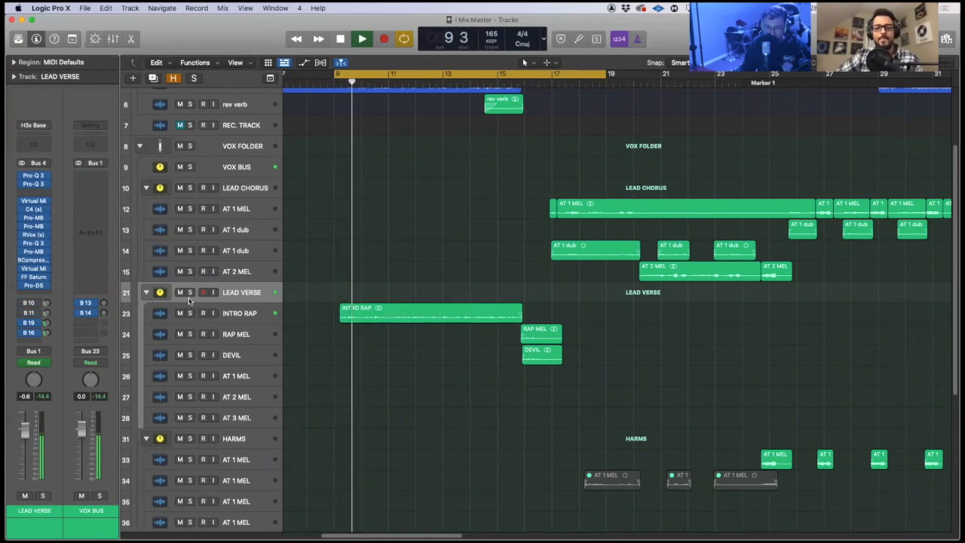
{"action": "key", "text": "s"}
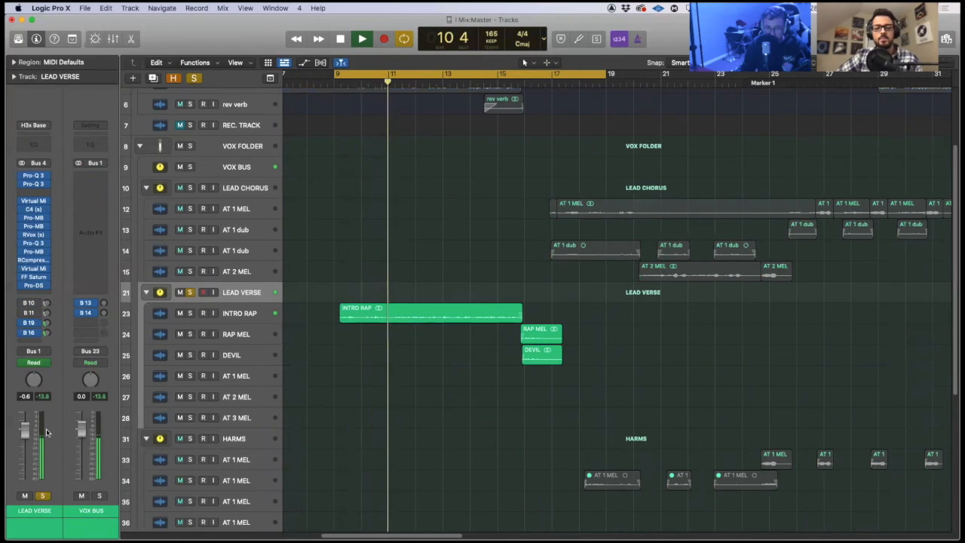
Listen to the soloed sverb return from LEAD VERSE's Bus 16 send and inspect its VerbSuite Classics settings.
{"action": "left_click", "coordinate": [38, 333]}
{"action": "left_click", "coordinate": [56, 312]}
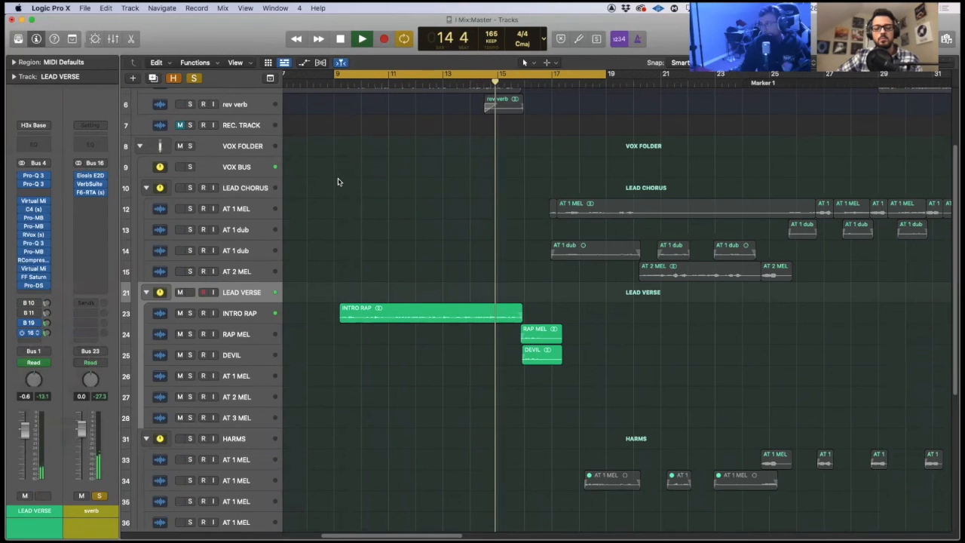
{"action": "key", "text": "space"}
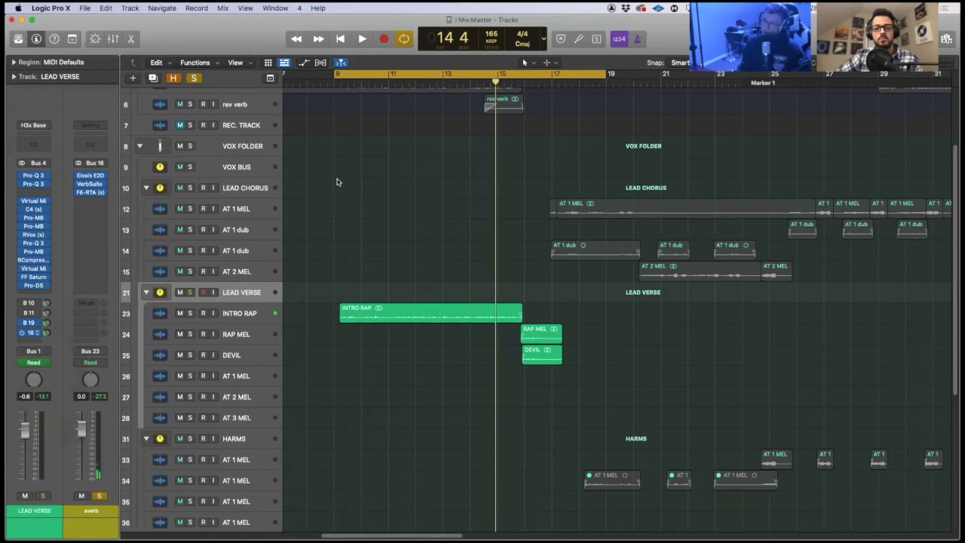
{"action": "left_click", "coordinate": [85, 184]}
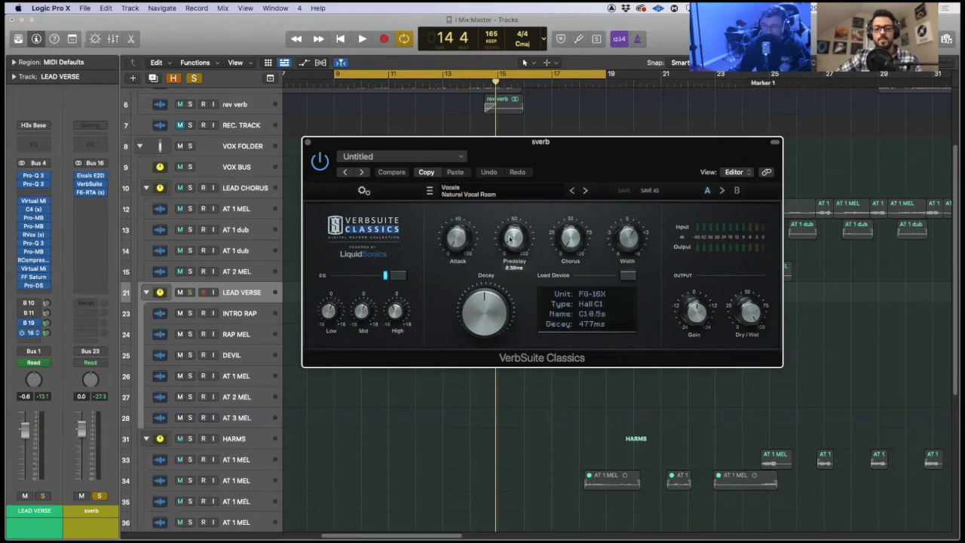
{"action": "left_click", "coordinate": [307, 142]}
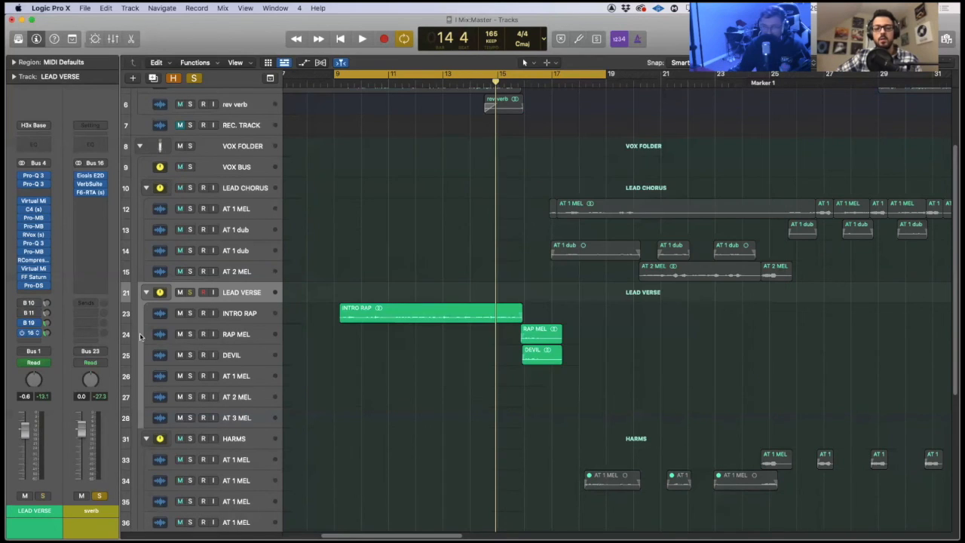
Check the DOUBLER return on LEAD VERSE's Bus 19 send, then inspect the F6-RTA curve on sverb.
{"action": "left_click", "coordinate": [30, 332]}
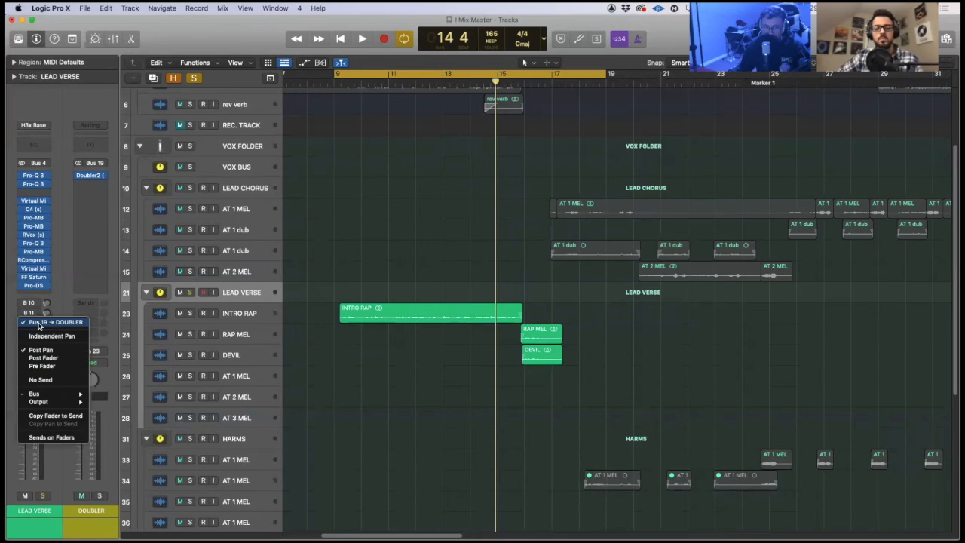
{"action": "left_click", "coordinate": [33, 329]}
{"action": "left_click", "coordinate": [33, 332]}
{"action": "left_click", "coordinate": [33, 332]}
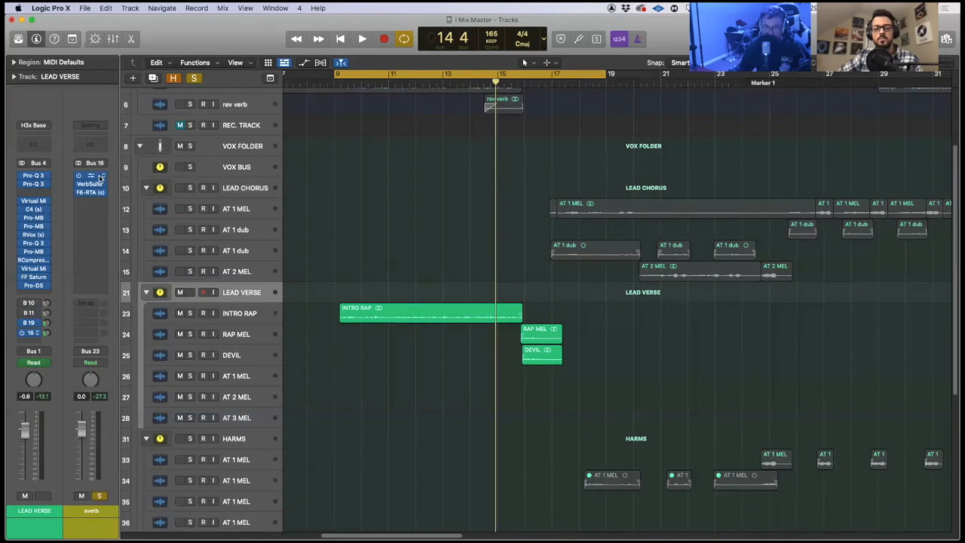
{"action": "left_click", "coordinate": [92, 193]}
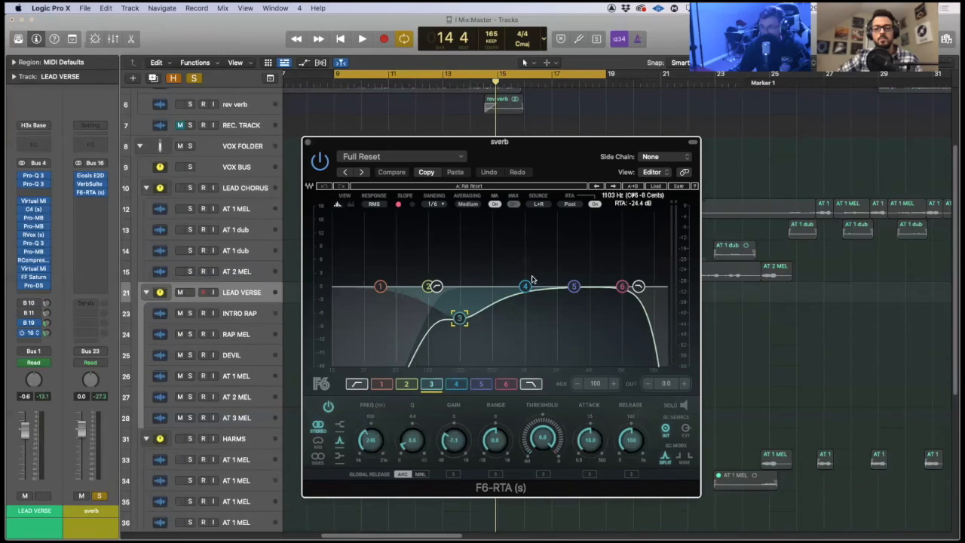
{"action": "left_click", "coordinate": [308, 144]}
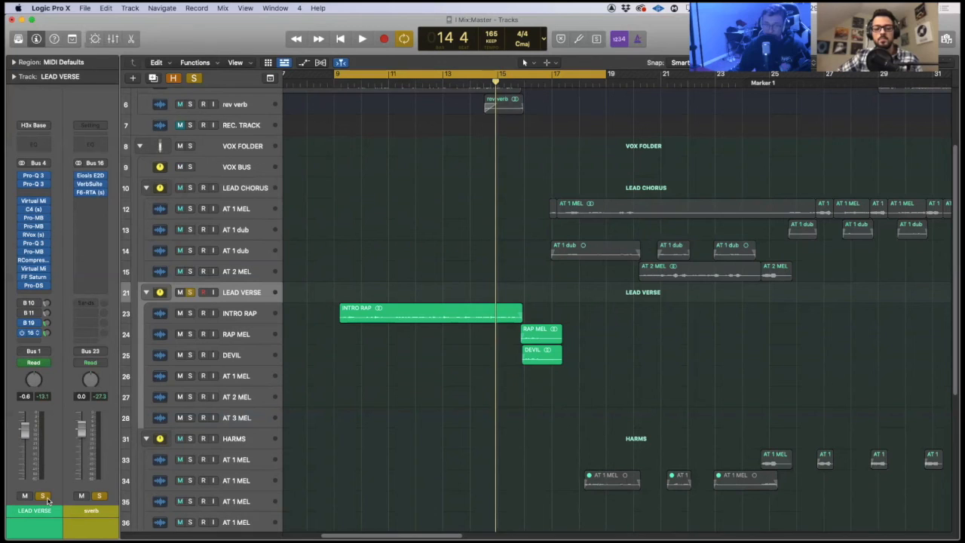
Compare LEAD VERSE soloed together with sverb against sverb alone, then clear the solos.
{"action": "key", "text": "space"}
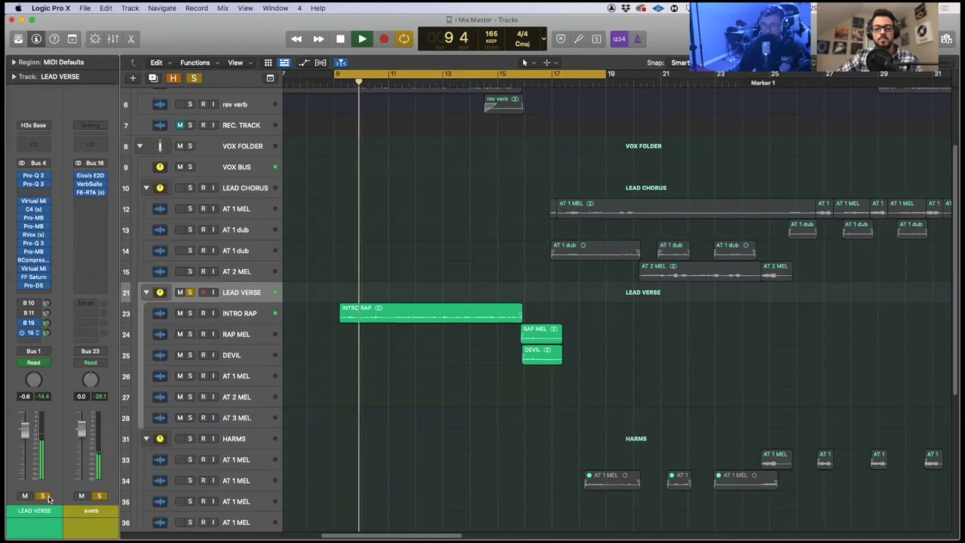
{"action": "key", "text": "space"}
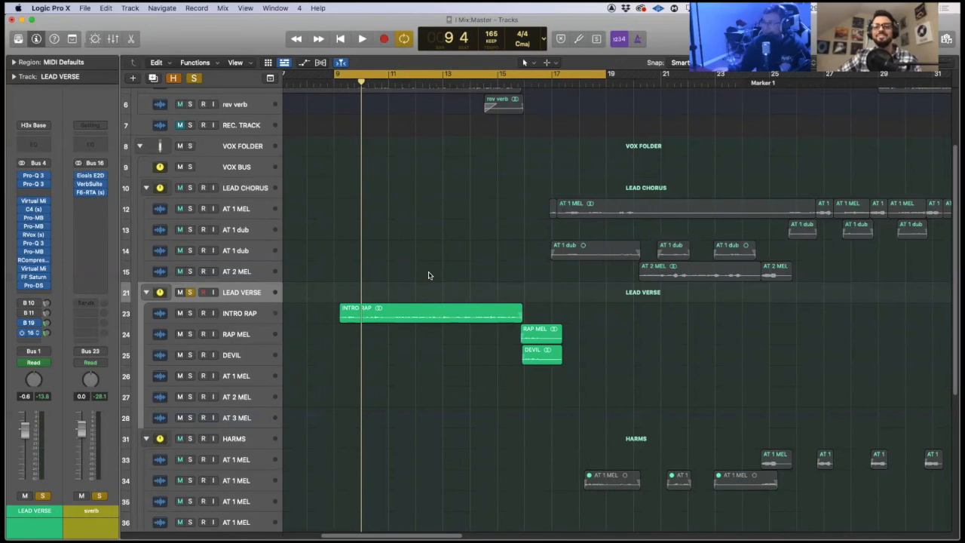
{"action": "left_click", "coordinate": [42, 496]}
{"action": "key", "text": "space"}
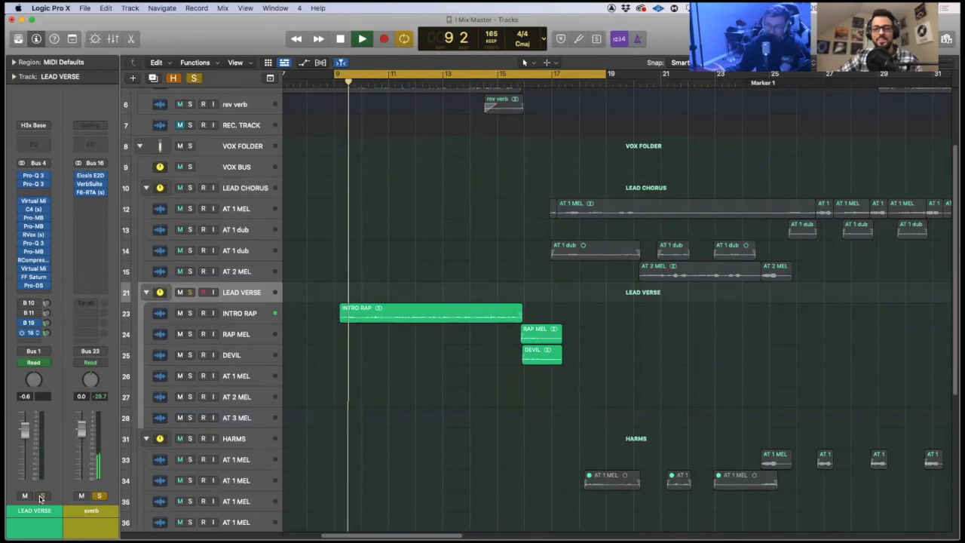
{"action": "key", "text": "space"}
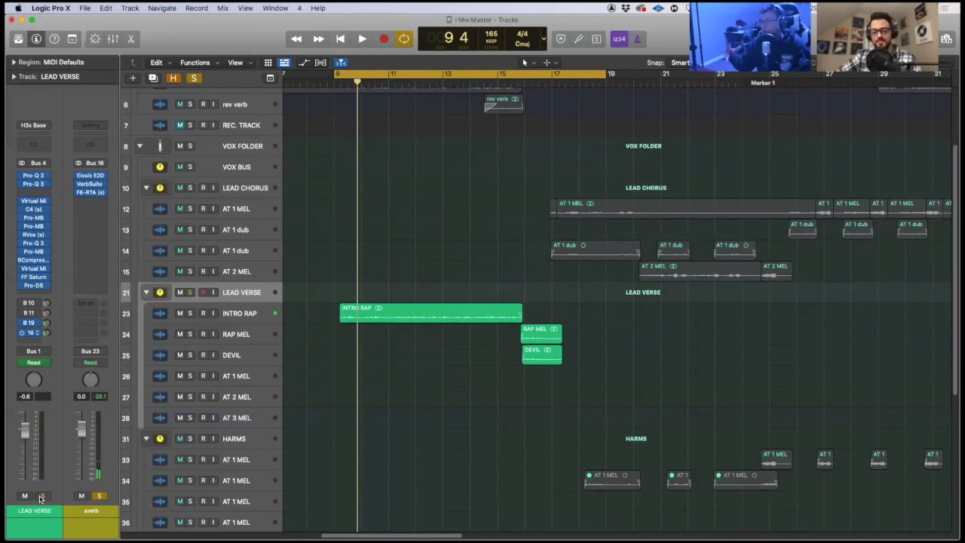
{"action": "left_click", "coordinate": [101, 496]}
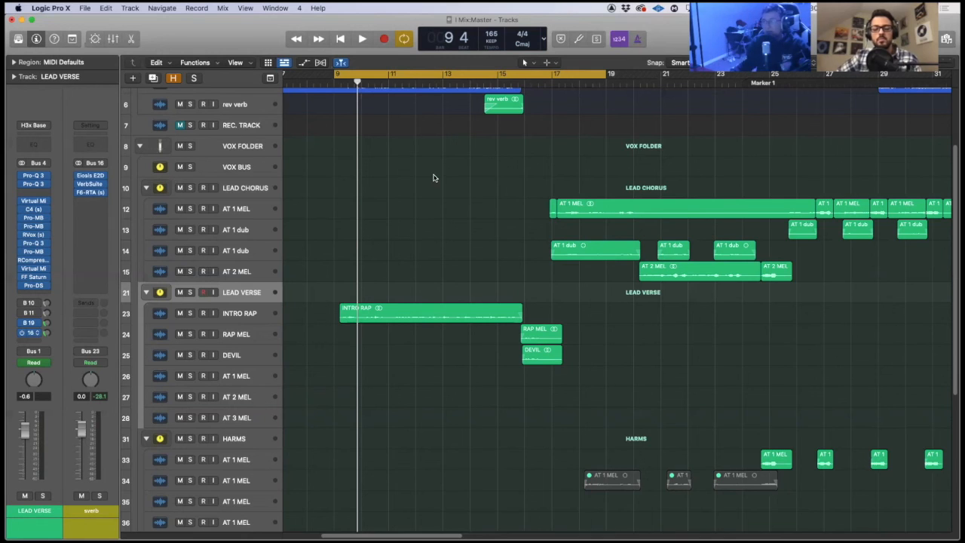
Turn off cycling, play the full mix from about bar 15 into the RAP MEL and DEVIL regions, and save the project.
{"action": "left_click", "coordinate": [456, 73]}
{"action": "left_click", "coordinate": [511, 81]}
{"action": "key", "text": "space"}
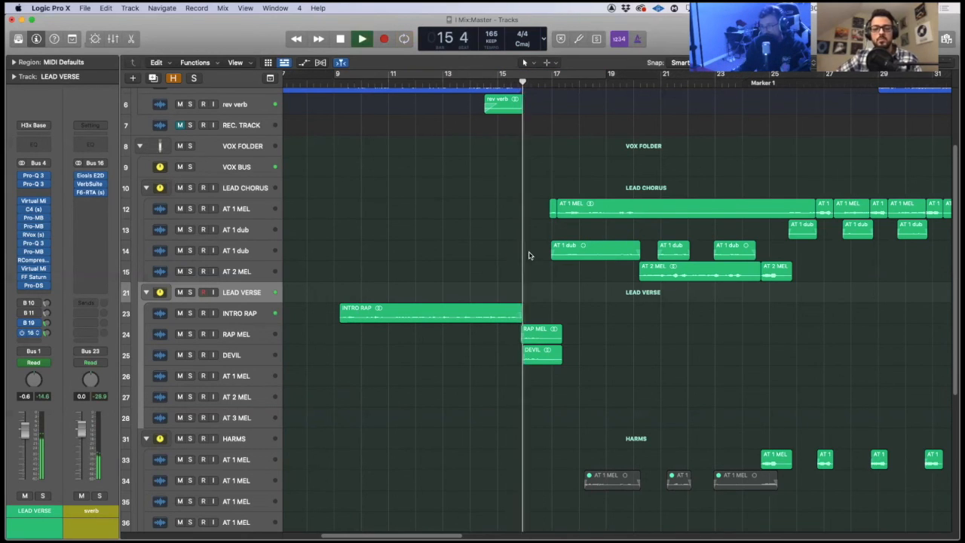
{"action": "key", "text": "space"}
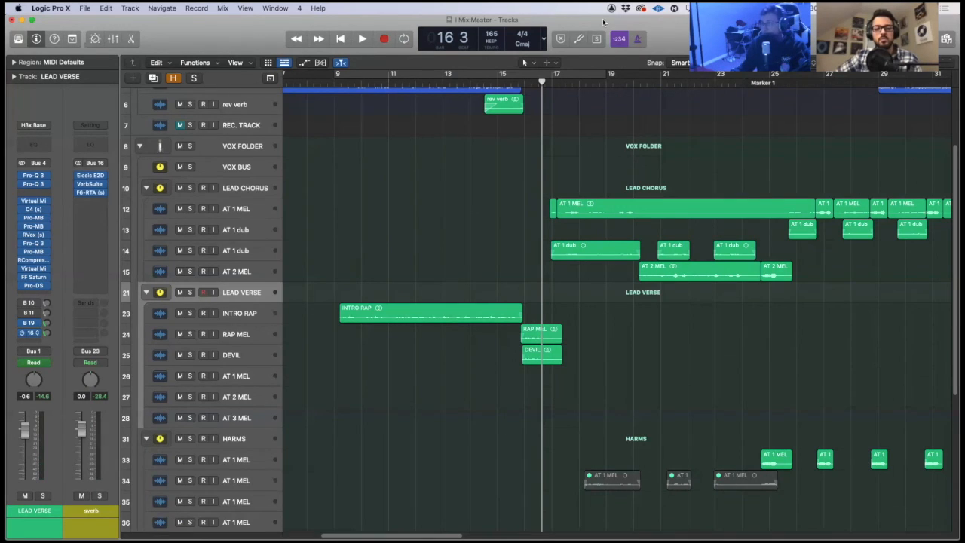
{"action": "key", "text": "super+s"}
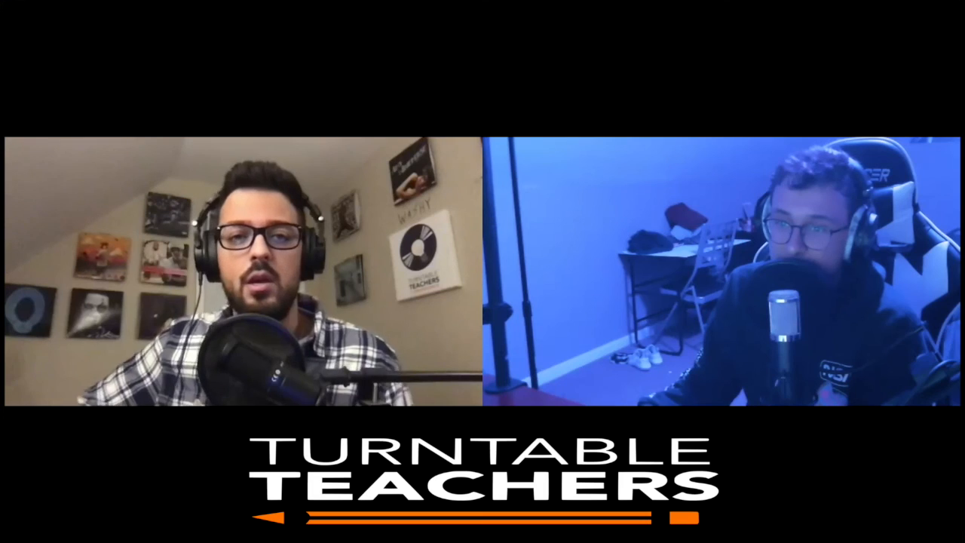